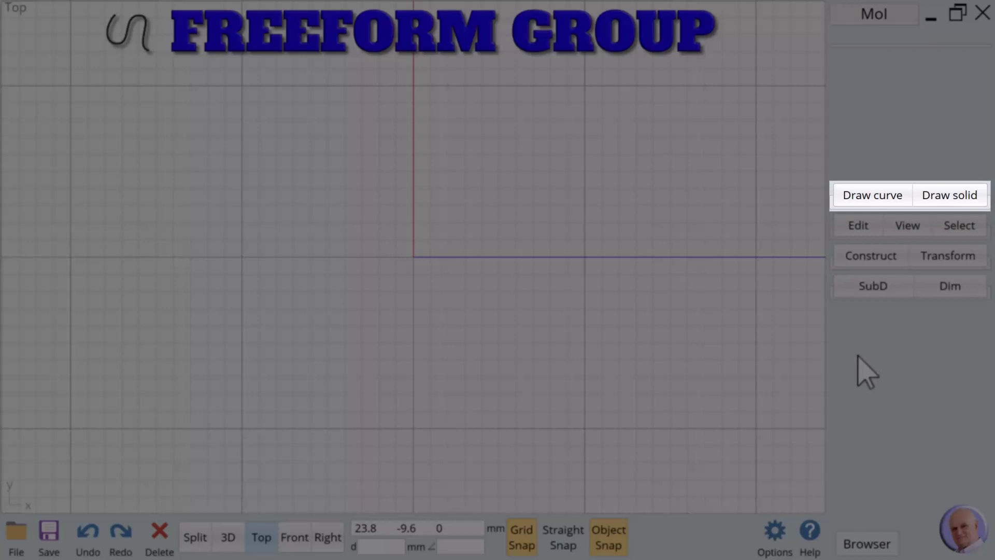
Start a Freeform curve placed by Control points
{"action": "left_click", "coordinate": [874, 196]}
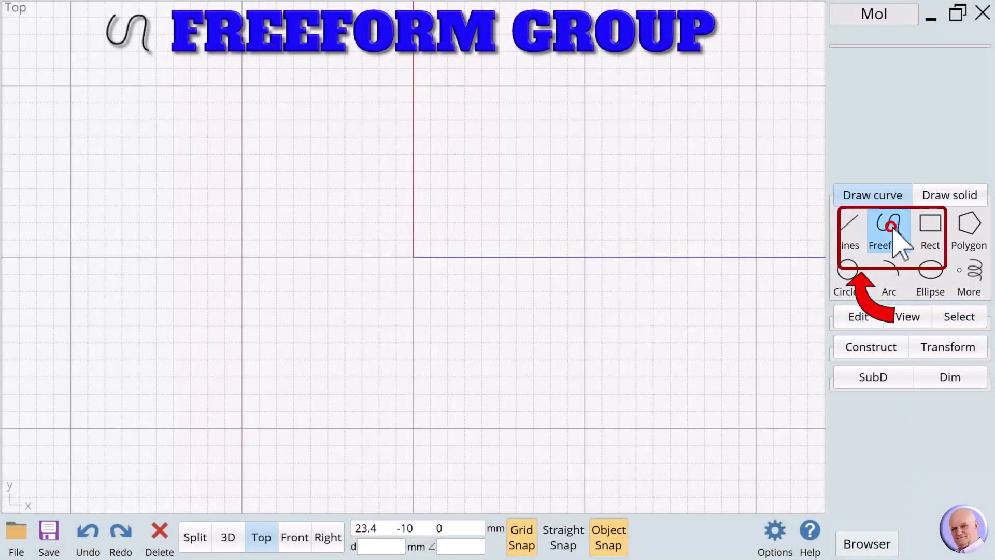
{"action": "left_click", "coordinate": [893, 231]}
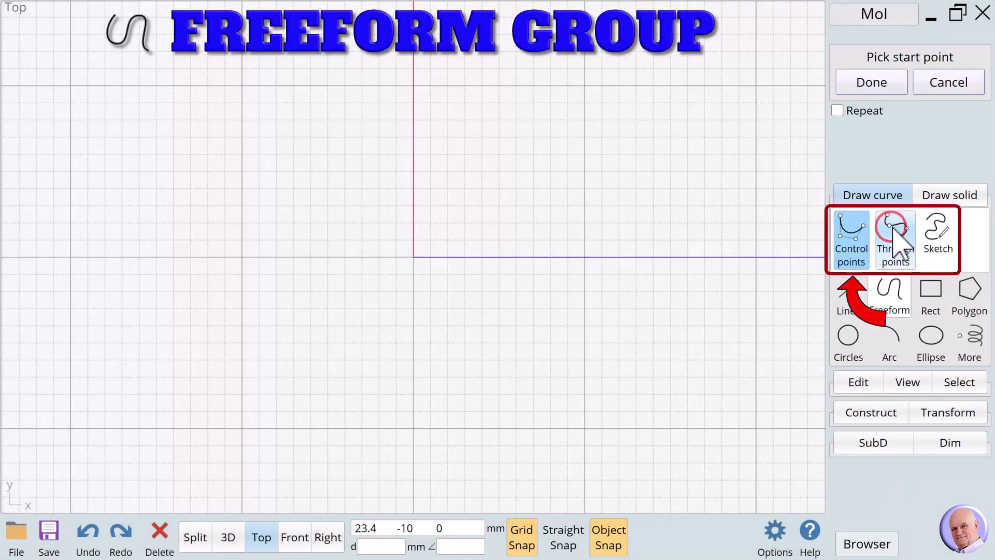
Place control points from the wing's start, up the left side, across the top and down the right
{"action": "left_click", "coordinate": [115, 311]}
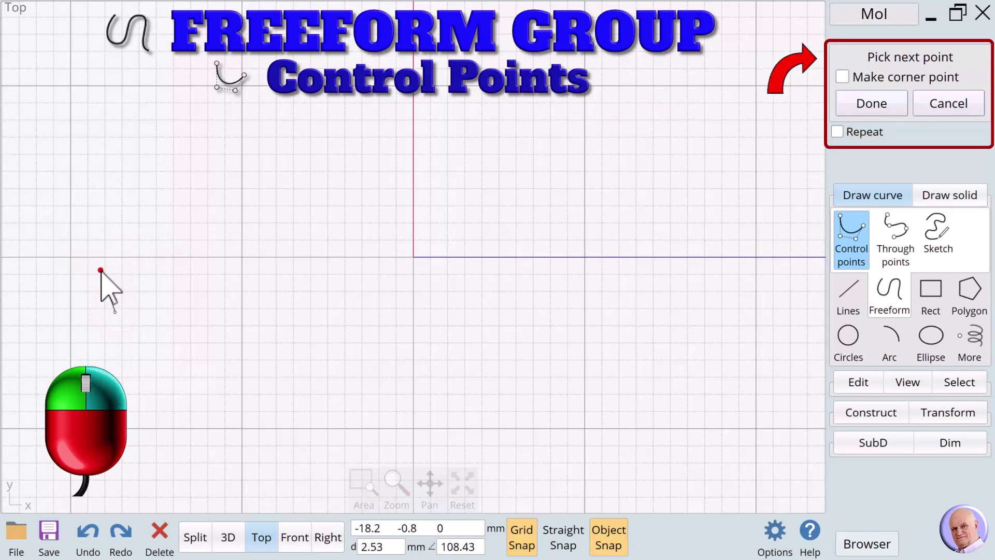
{"action": "left_click", "coordinate": [101, 270]}
{"action": "left_click", "coordinate": [125, 240]}
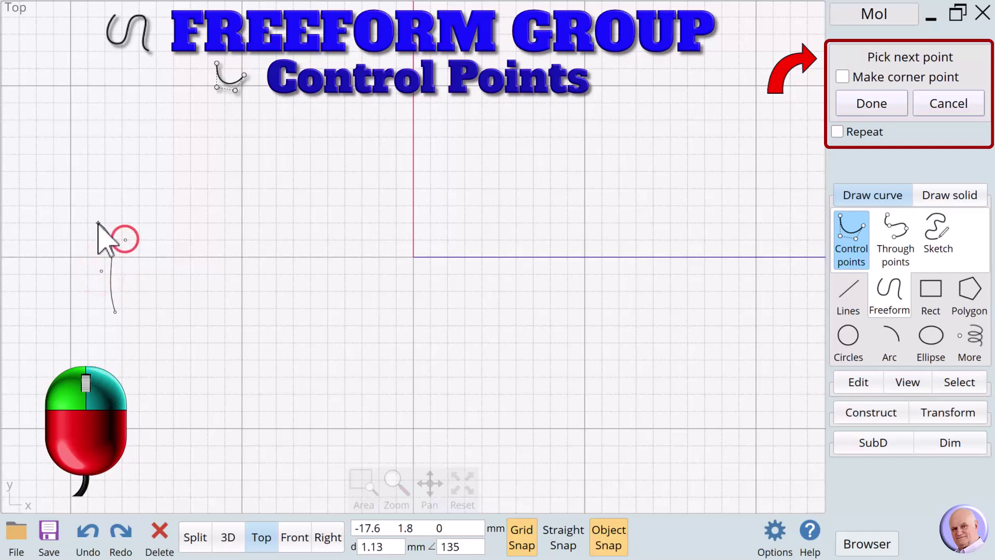
{"action": "left_click", "coordinate": [70, 216]}
{"action": "left_click", "coordinate": [33, 202]}
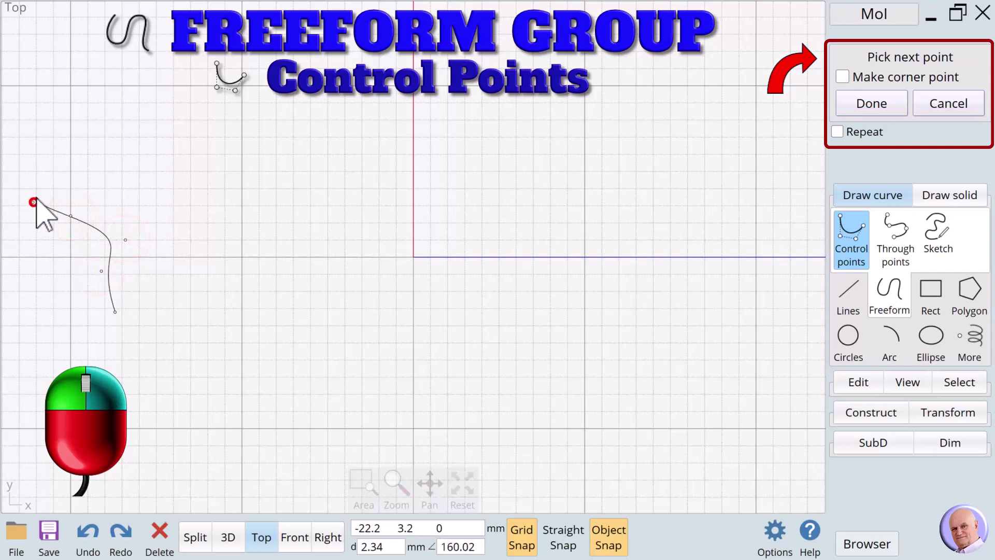
{"action": "left_click", "coordinate": [64, 174]}
{"action": "left_click", "coordinate": [115, 171]}
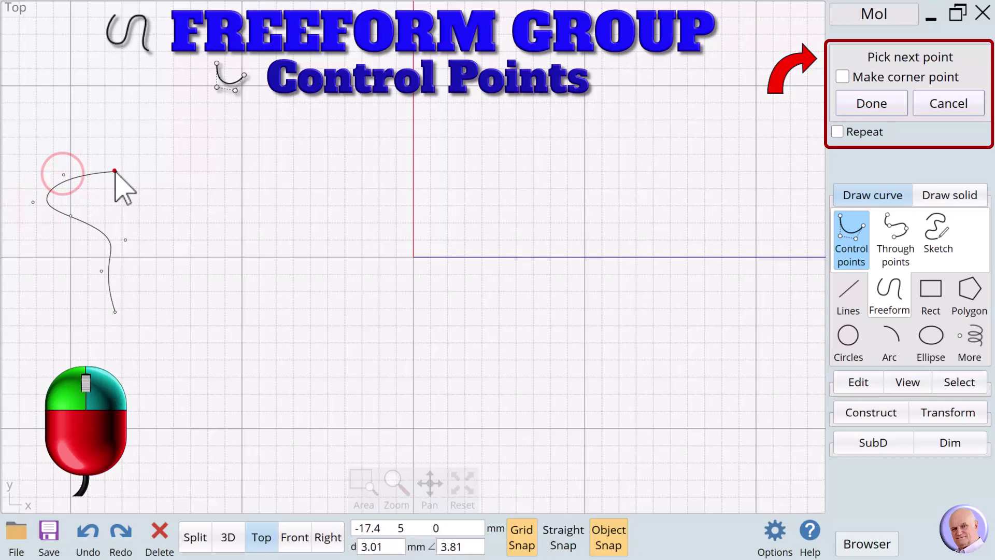
{"action": "left_click", "coordinate": [139, 123]}
{"action": "left_click", "coordinate": [230, 119]}
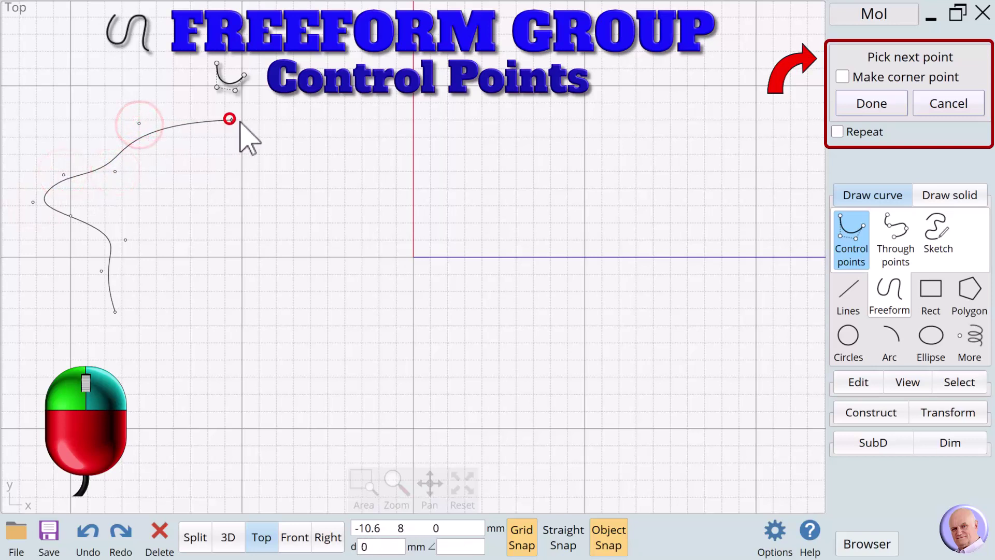
{"action": "left_click", "coordinate": [294, 140]}
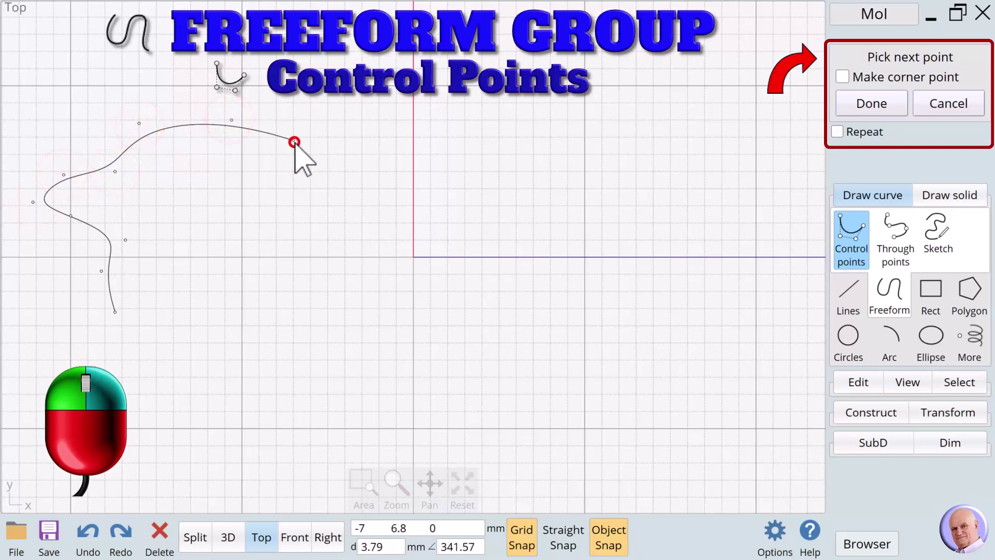
{"action": "left_click", "coordinate": [304, 181]}
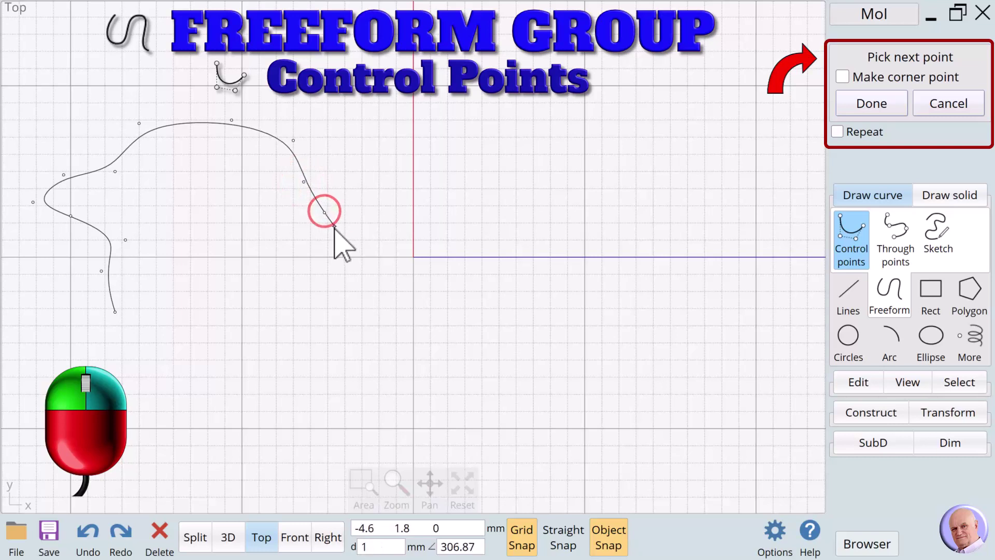
Add wavy control points down the right edge, then run the outline toward the bottom tip
{"action": "left_click", "coordinate": [334, 226]}
{"action": "left_click", "coordinate": [327, 233]}
{"action": "left_click", "coordinate": [336, 244]}
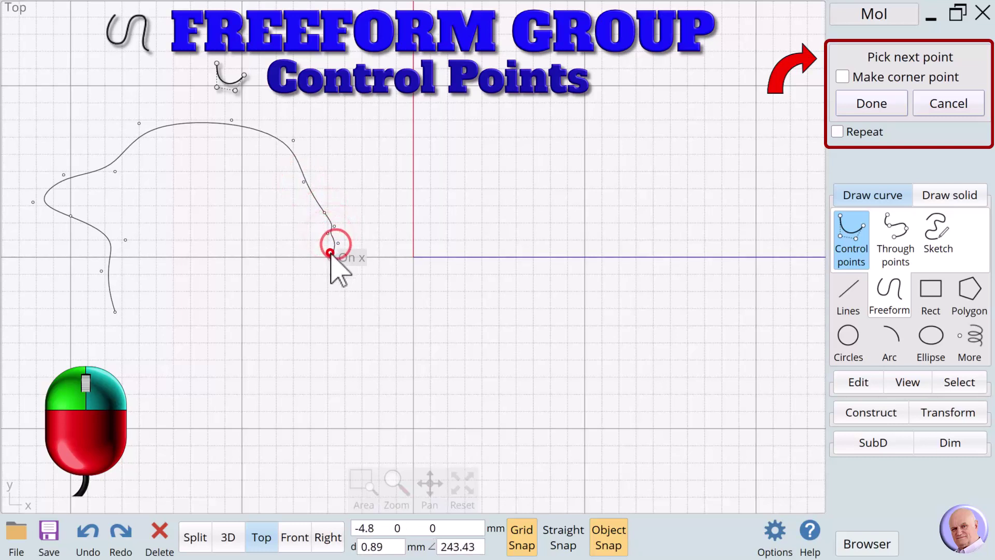
{"action": "left_click", "coordinate": [331, 258]}
{"action": "left_click", "coordinate": [341, 257]}
{"action": "left_click", "coordinate": [325, 271]}
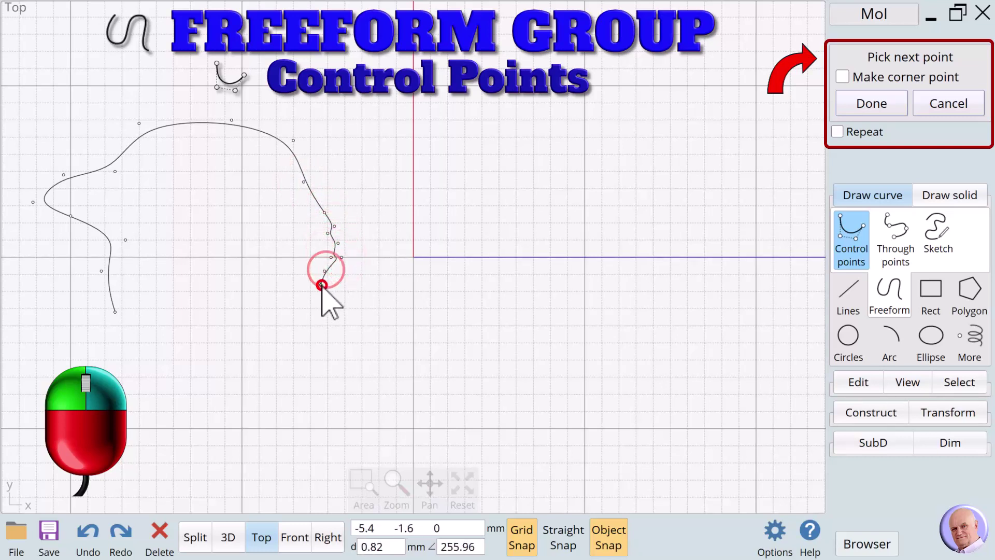
{"action": "left_click", "coordinate": [320, 284]}
{"action": "left_click", "coordinate": [297, 270]}
{"action": "left_click", "coordinate": [293, 284]}
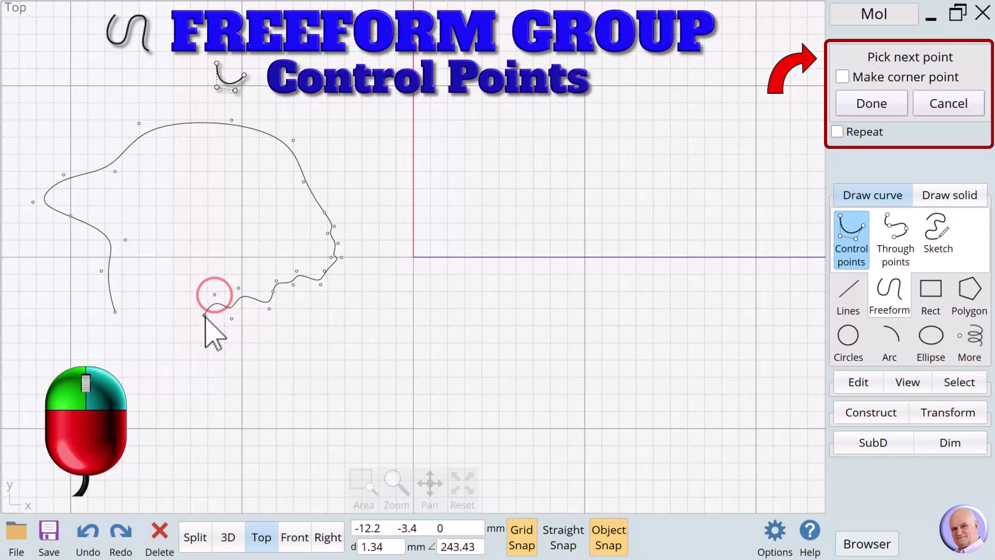
{"action": "left_click", "coordinate": [208, 323]}
{"action": "left_click", "coordinate": [224, 346]}
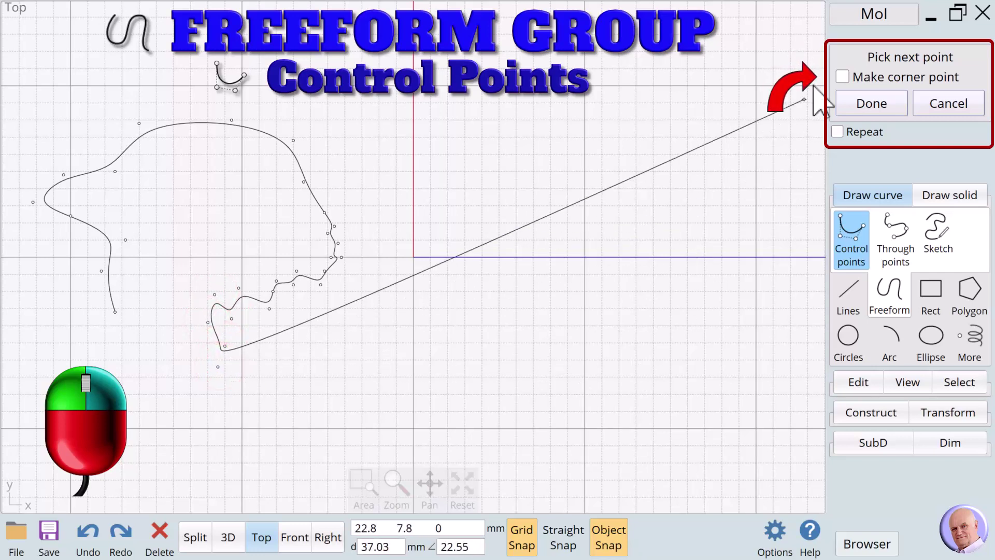
Add a sharp corner point for the bottom notch and close the outline at its start
{"action": "left_click", "coordinate": [843, 77]}
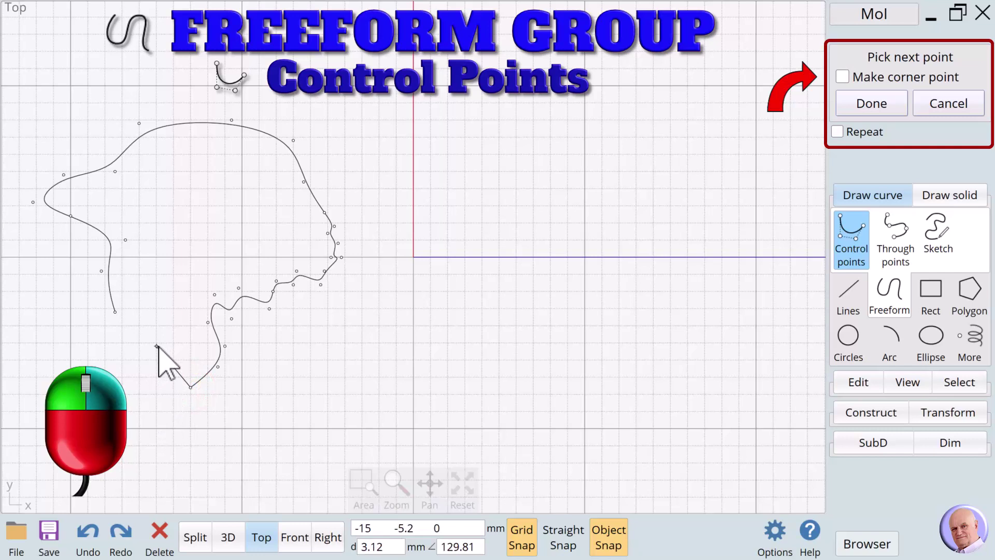
{"action": "left_click", "coordinate": [178, 348], "text": "ctrl"}
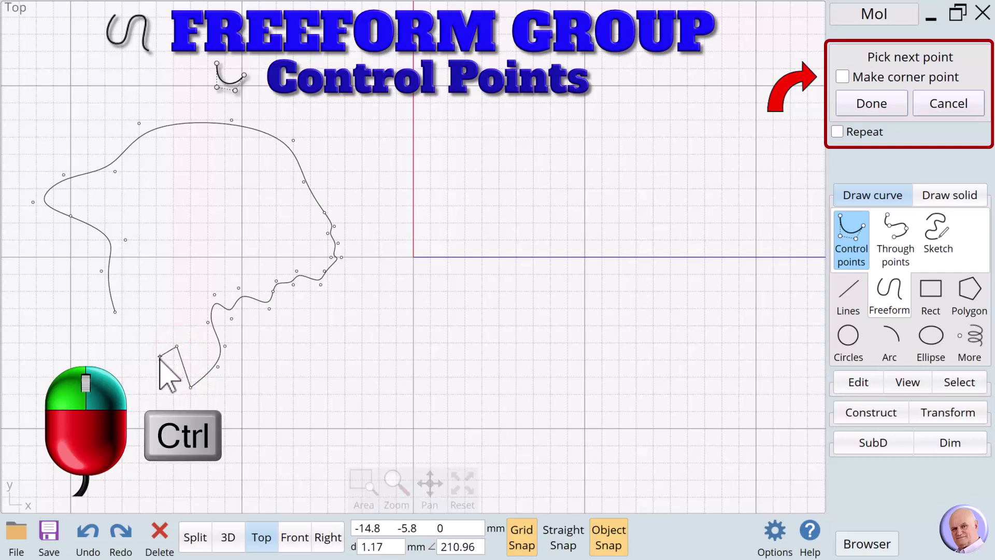
{"action": "left_click", "coordinate": [116, 315]}
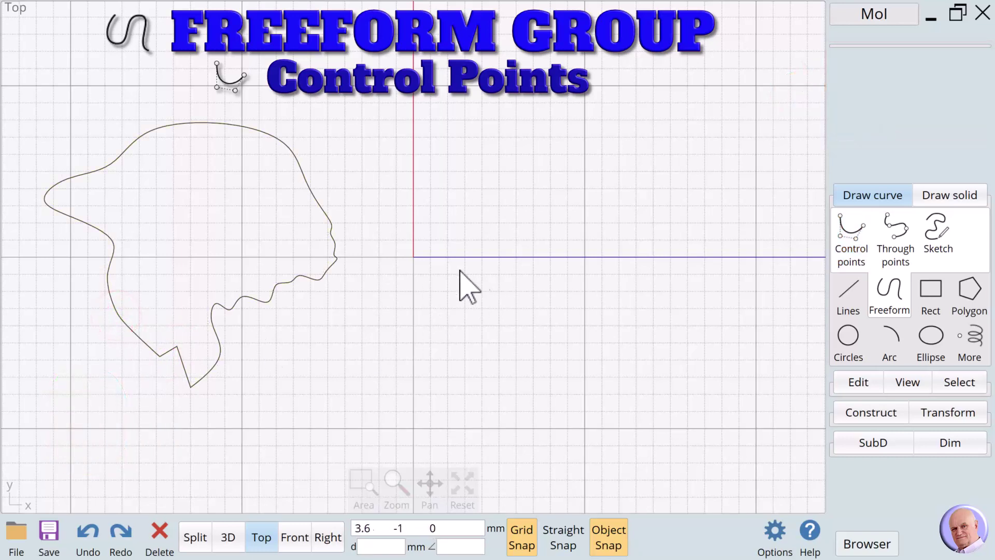
Show the control points of the wing outline
{"action": "left_click", "coordinate": [332, 264]}
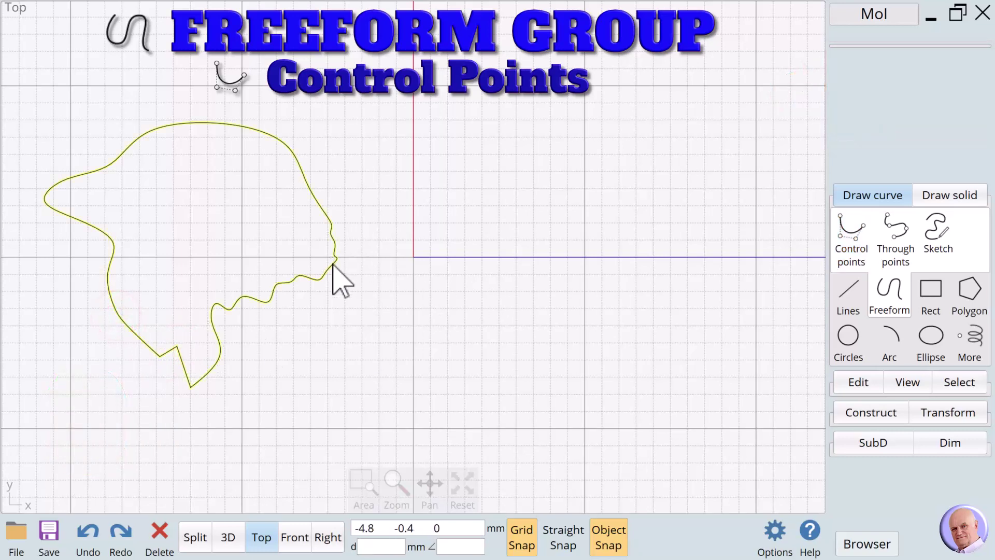
{"action": "left_click", "coordinate": [855, 386]}
{"action": "left_click", "coordinate": [851, 308]}
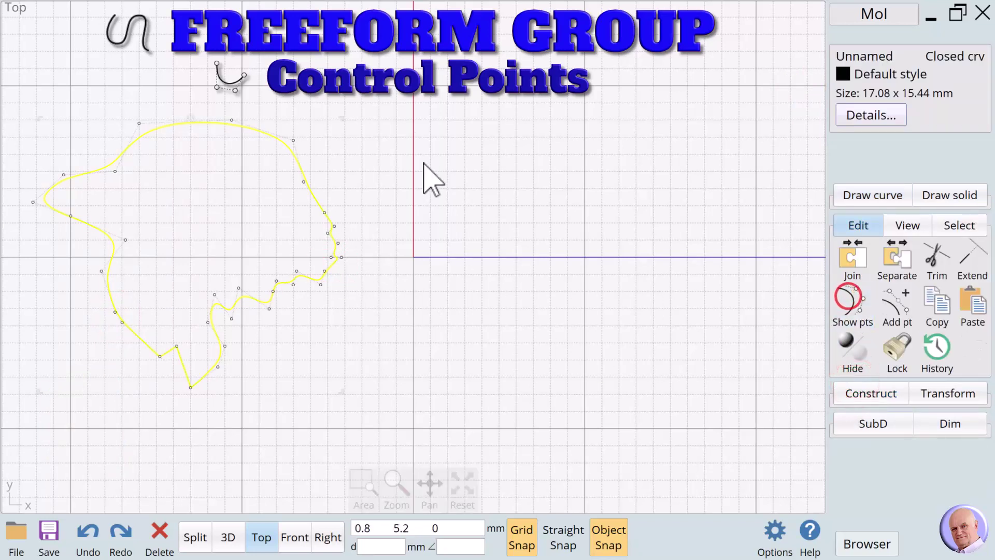
{"action": "left_click", "coordinate": [324, 103]}
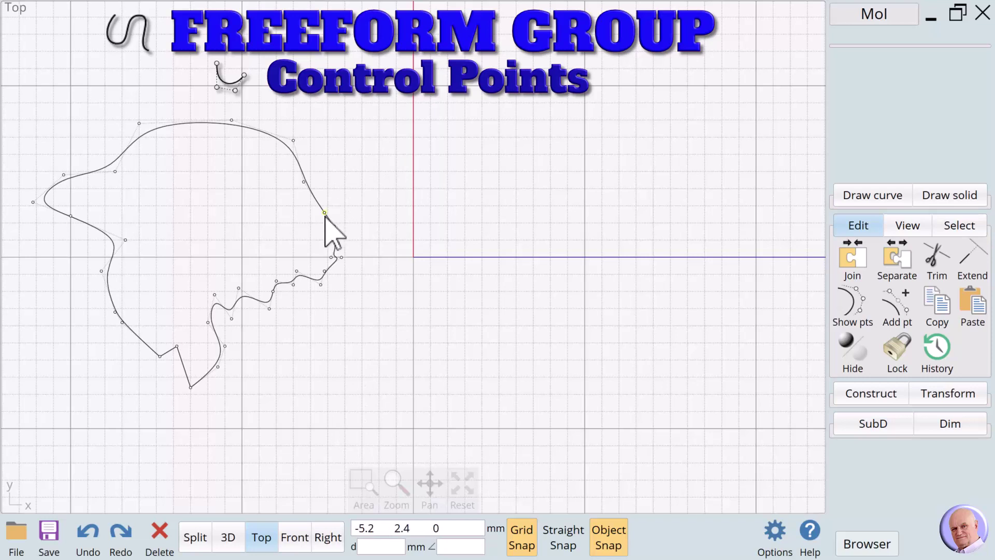
Drag a right-edge point outward and move the lower-left corner point down and left
{"action": "left_click_drag", "start_coordinate": [325, 213], "coordinate": [339, 184]}
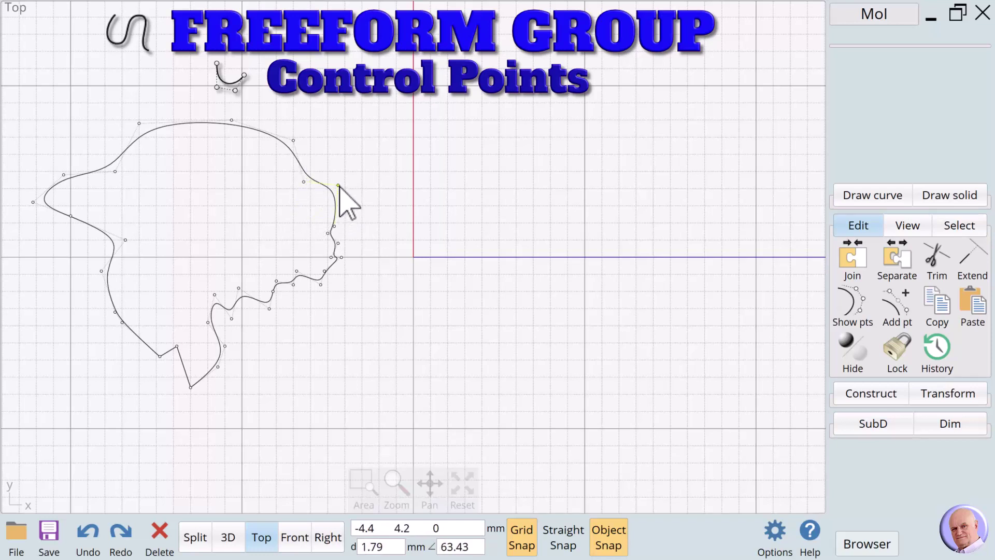
{"action": "left_click", "coordinate": [178, 374]}
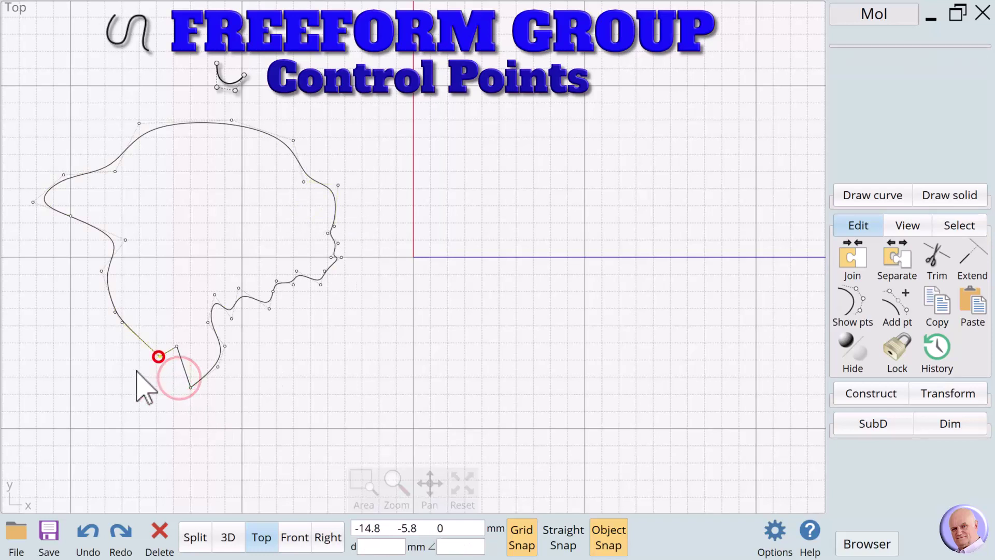
{"action": "mouse_move", "coordinate": [136, 371]}
{"action": "left_mouse_down"}
{"action": "mouse_move", "coordinate": [129, 382]}
{"action": "mouse_move", "coordinate": [142, 341]}
{"action": "mouse_move", "coordinate": [120, 379]}
{"action": "mouse_move", "coordinate": [133, 363]}
{"action": "left_mouse_up"}
{"action": "left_click", "coordinate": [296, 359]}
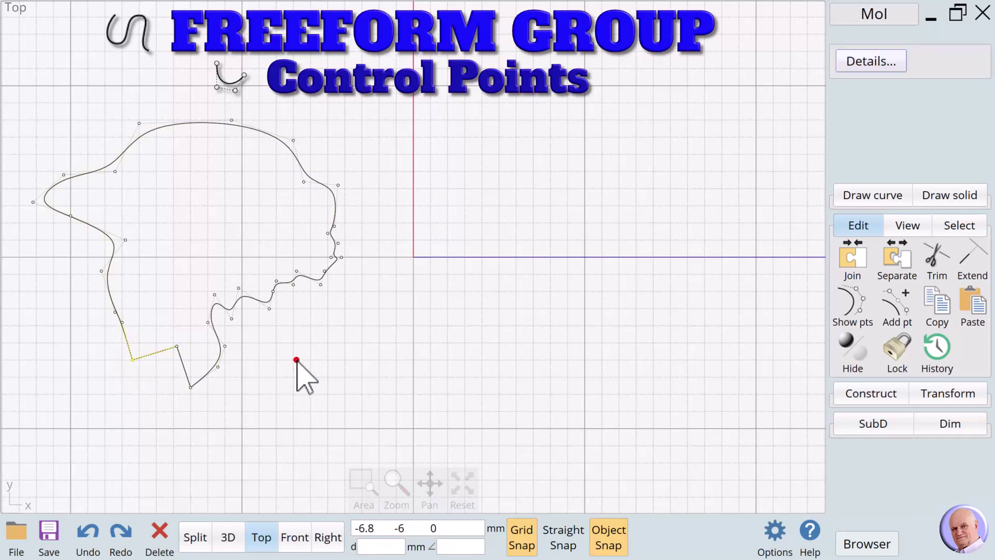
Start a Through points curve left of the origin, running down and along the bottom
{"action": "left_click", "coordinate": [887, 195]}
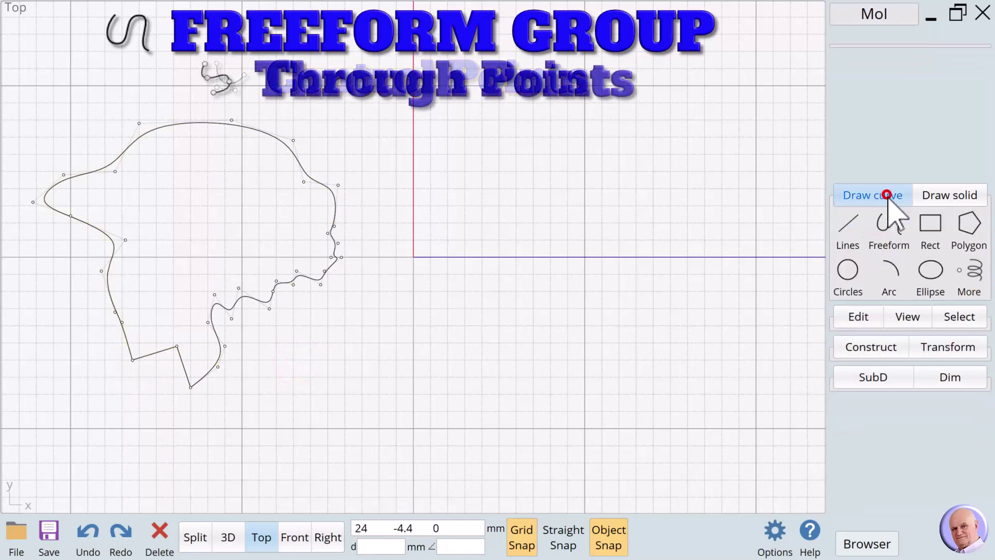
{"action": "left_click", "coordinate": [889, 223]}
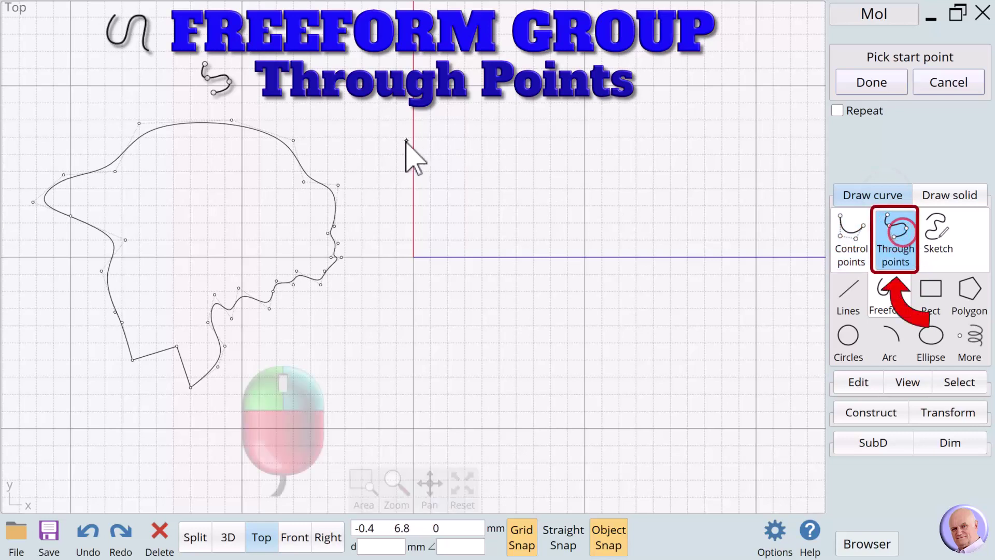
{"action": "left_click", "coordinate": [411, 182]}
{"action": "left_click", "coordinate": [382, 191]}
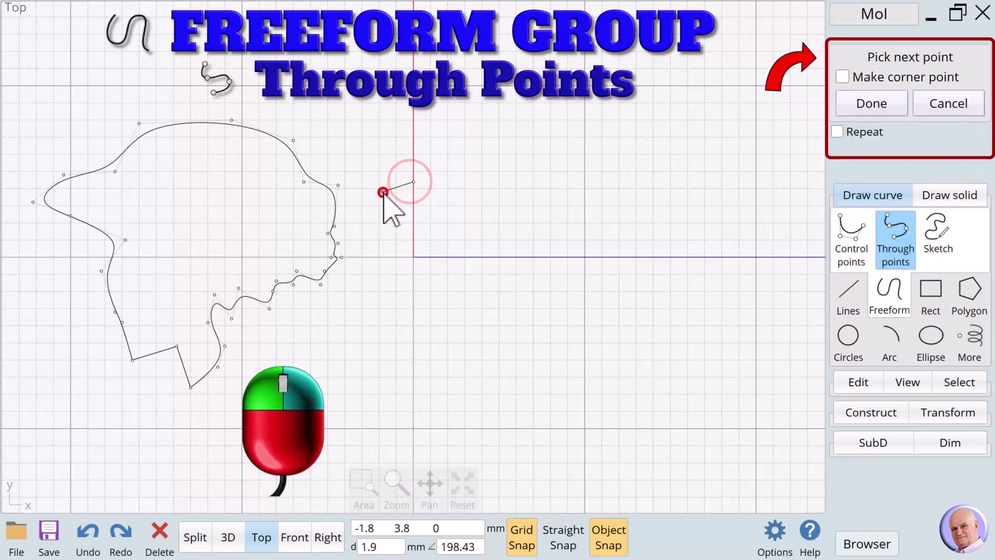
{"action": "left_click", "coordinate": [390, 222]}
{"action": "left_click", "coordinate": [375, 246]}
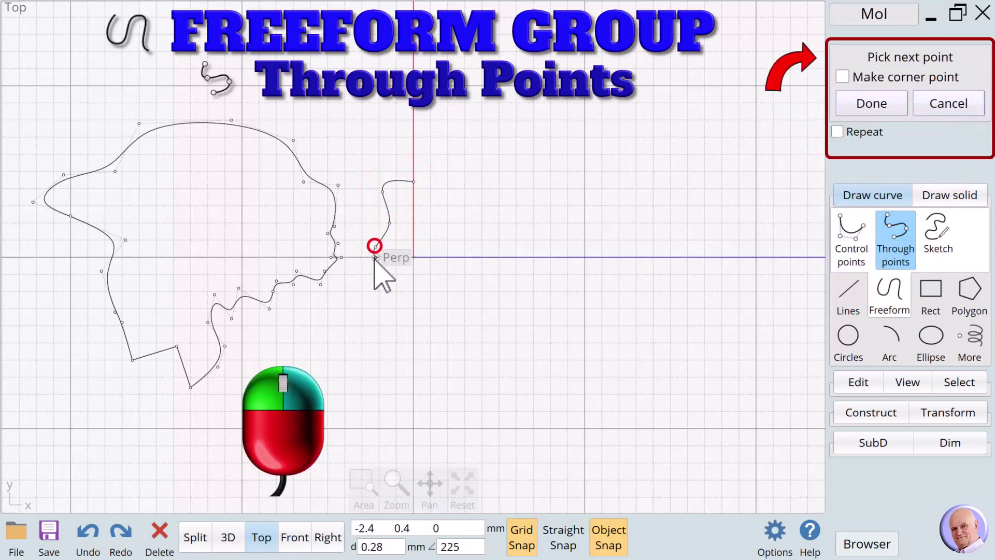
{"action": "left_click", "coordinate": [396, 274]}
{"action": "left_click", "coordinate": [393, 291]}
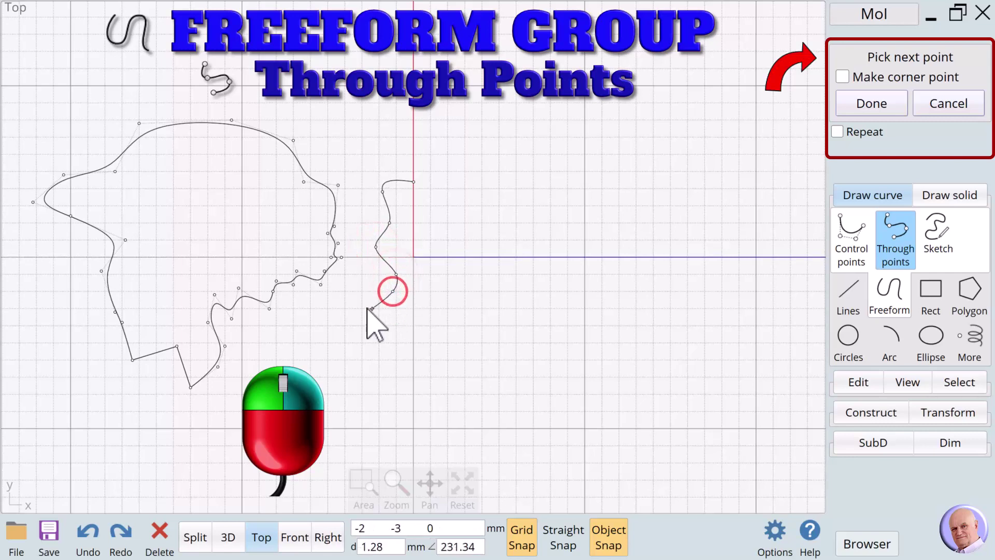
{"action": "left_click", "coordinate": [366, 309]}
{"action": "left_click", "coordinate": [358, 332]}
{"action": "left_click", "coordinate": [375, 336]}
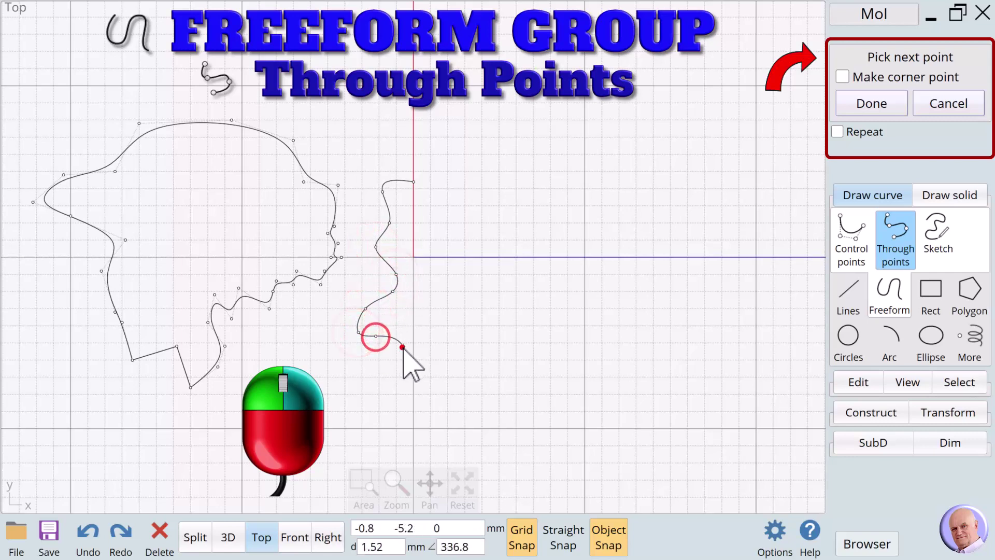
{"action": "left_click", "coordinate": [403, 346]}
{"action": "left_click", "coordinate": [441, 350]}
{"action": "left_click", "coordinate": [458, 328]}
Continue the through points up the right side and back leftward across the top
{"action": "left_click", "coordinate": [482, 328]}
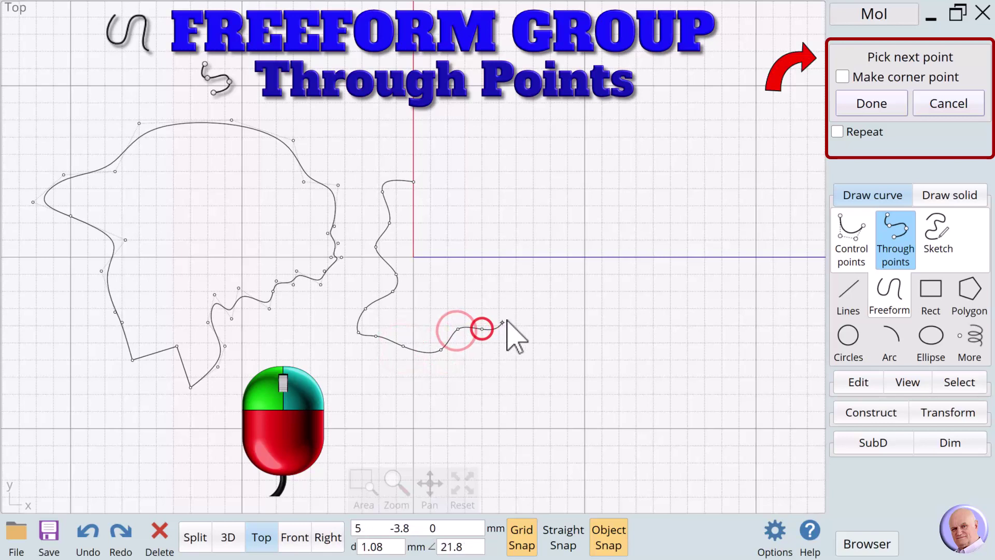
{"action": "left_click", "coordinate": [506, 318]}
{"action": "left_click", "coordinate": [516, 288]}
{"action": "left_click", "coordinate": [543, 280]}
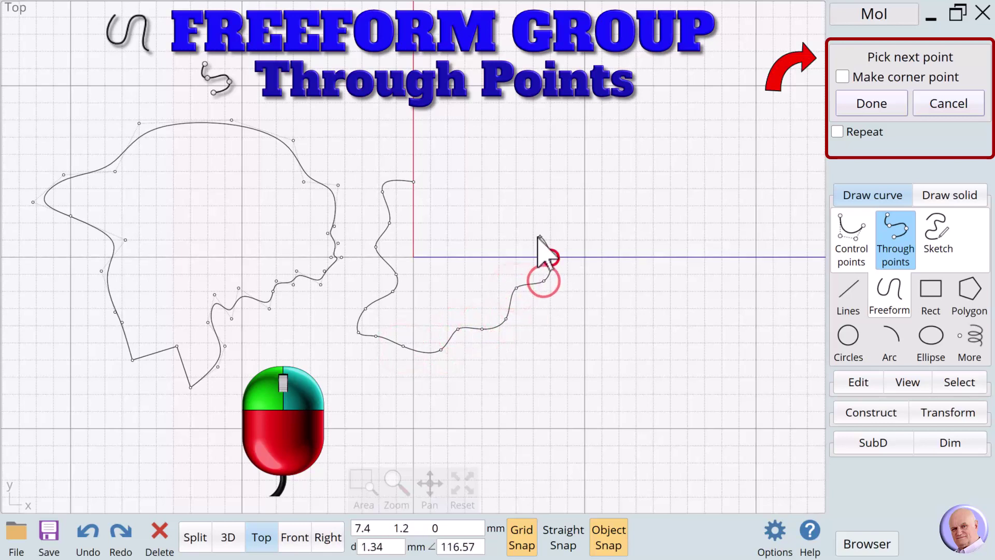
{"action": "left_click", "coordinate": [550, 258]}
{"action": "left_click", "coordinate": [536, 237]}
{"action": "left_click", "coordinate": [543, 213]}
{"action": "left_click", "coordinate": [555, 191]}
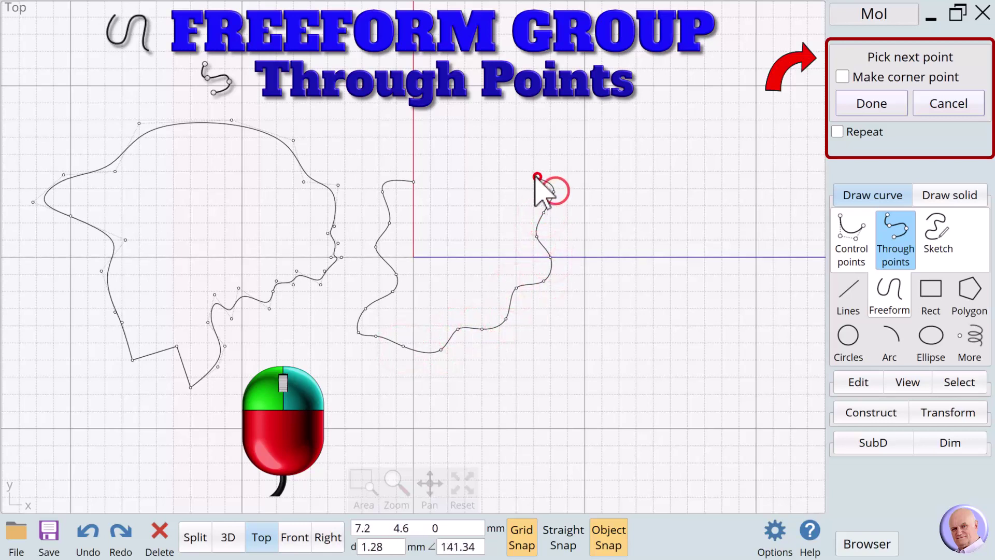
{"action": "left_click", "coordinate": [536, 179]}
{"action": "left_click", "coordinate": [524, 171]}
{"action": "left_click", "coordinate": [499, 165]}
{"action": "left_click", "coordinate": [499, 163]}
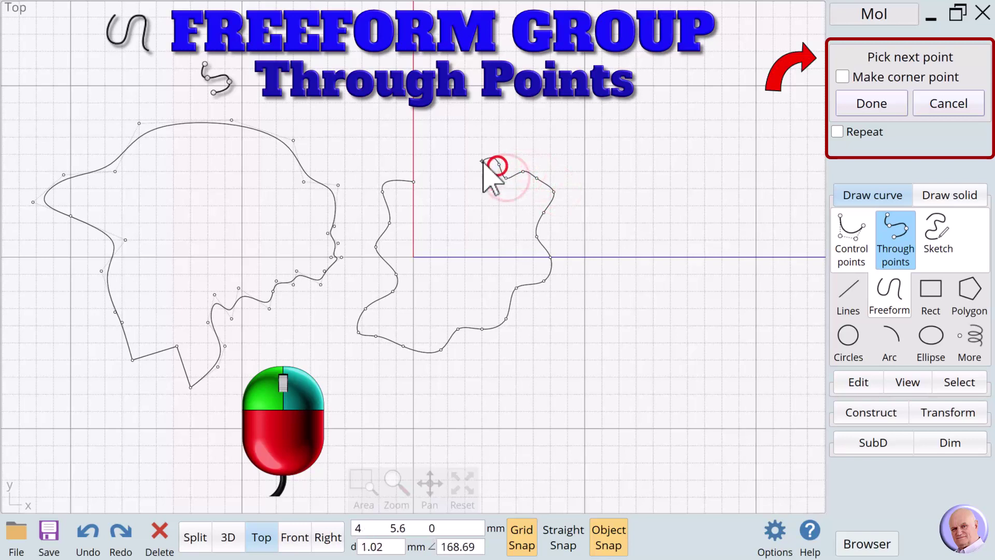
{"action": "left_click", "coordinate": [482, 160]}
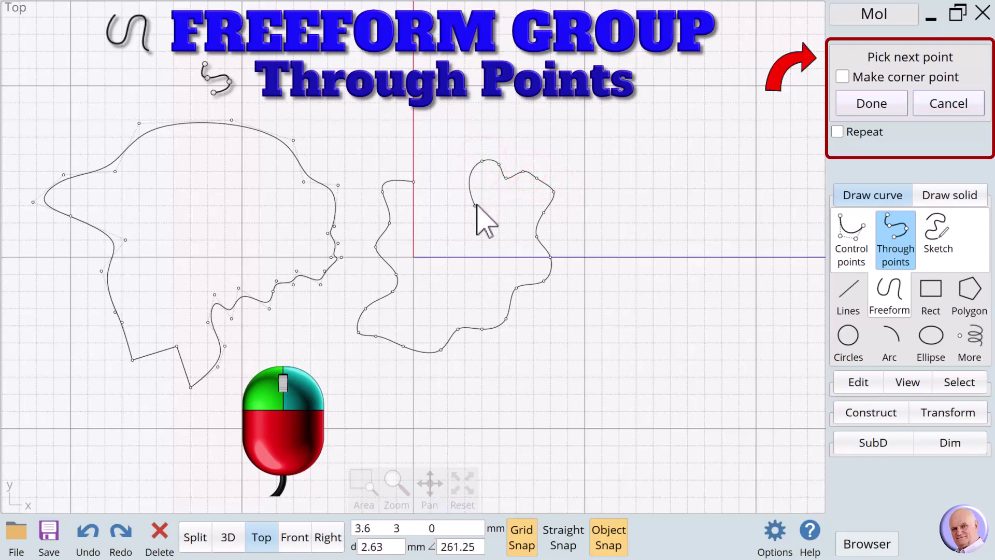
Place a sharp corner point at the notch bottom and close the curve at its start
{"action": "key", "text": "ctrl"}
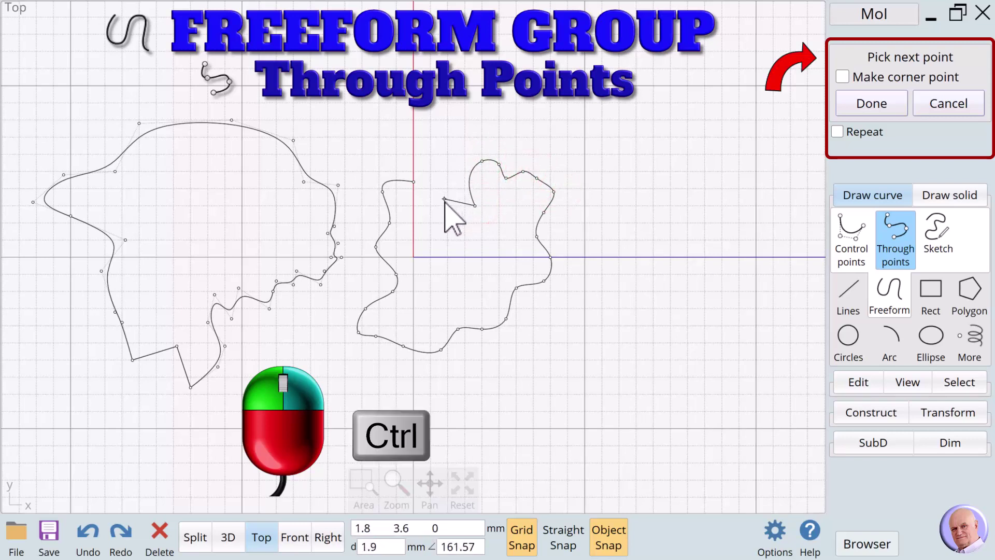
{"action": "left_click", "coordinate": [451, 238]}
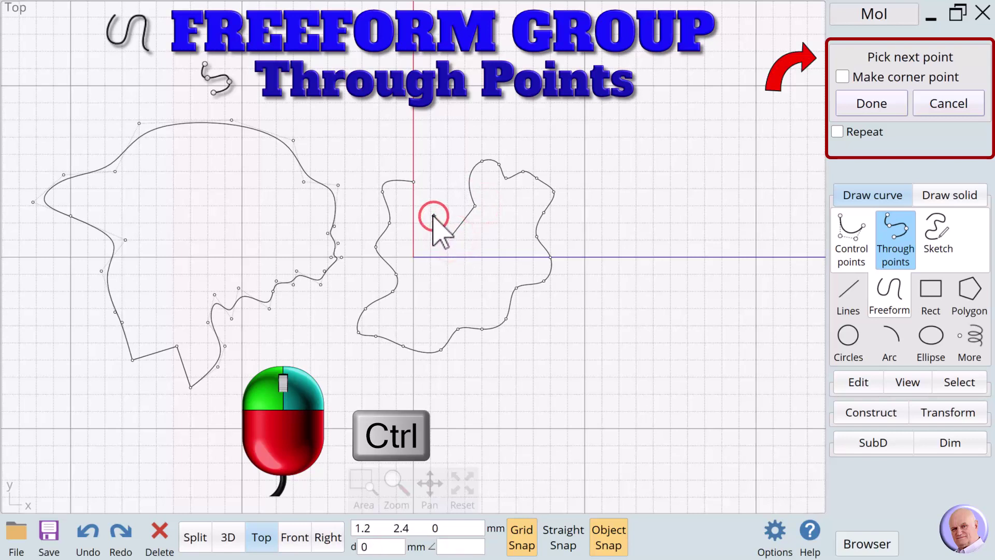
{"action": "left_click", "coordinate": [843, 77]}
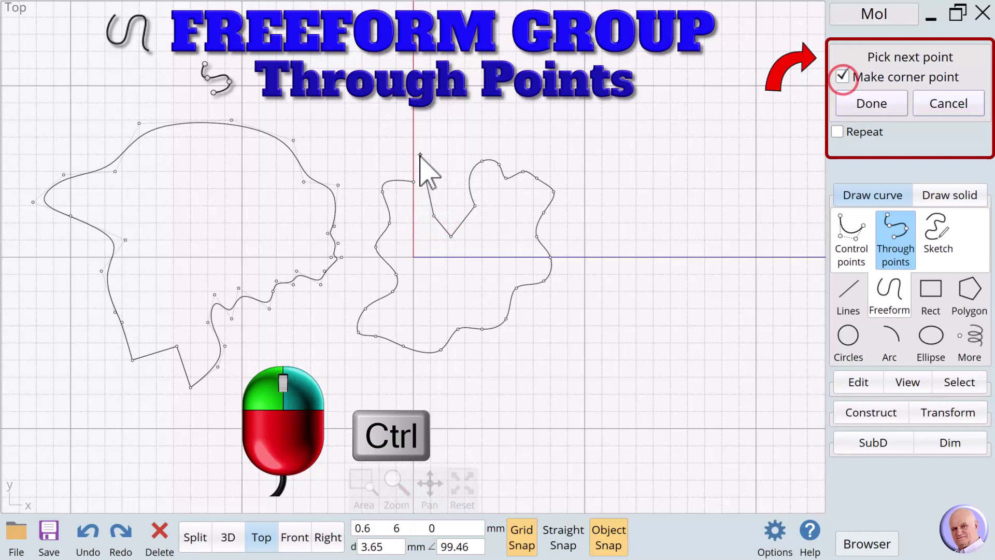
{"action": "left_click", "coordinate": [439, 190], "text": "ctrl"}
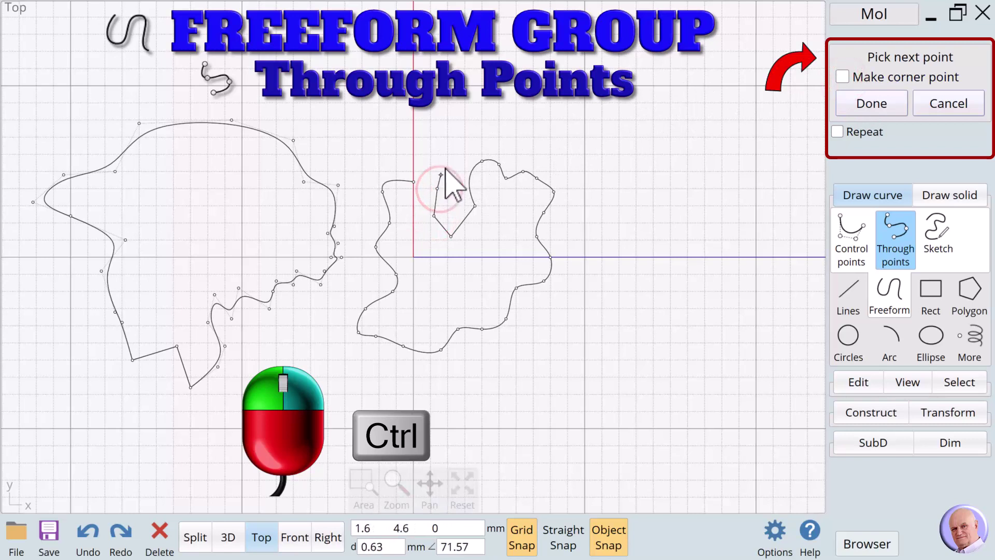
{"action": "left_click", "coordinate": [454, 140], "text": "ctrl"}
{"action": "left_click", "coordinate": [431, 137]}
{"action": "left_click", "coordinate": [427, 161]}
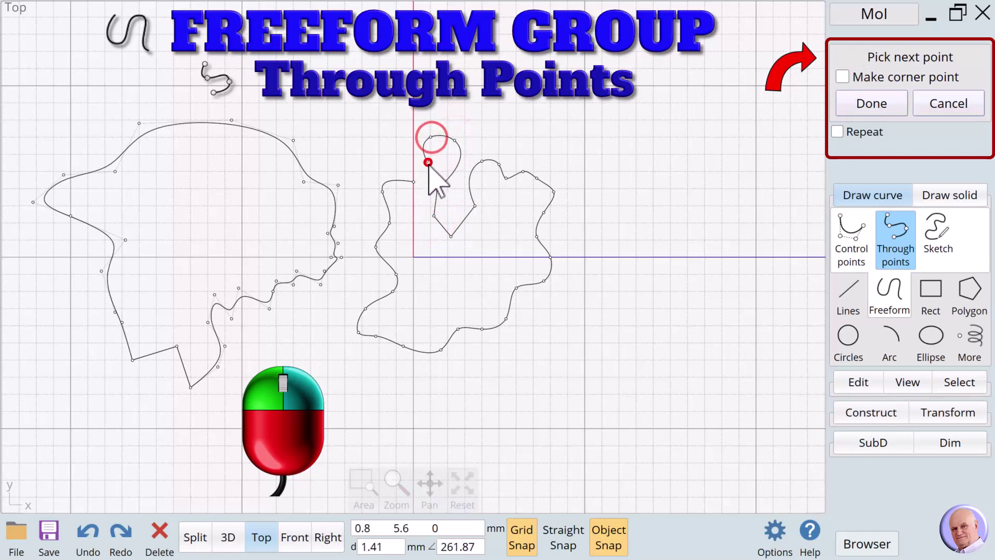
{"action": "left_click", "coordinate": [414, 183]}
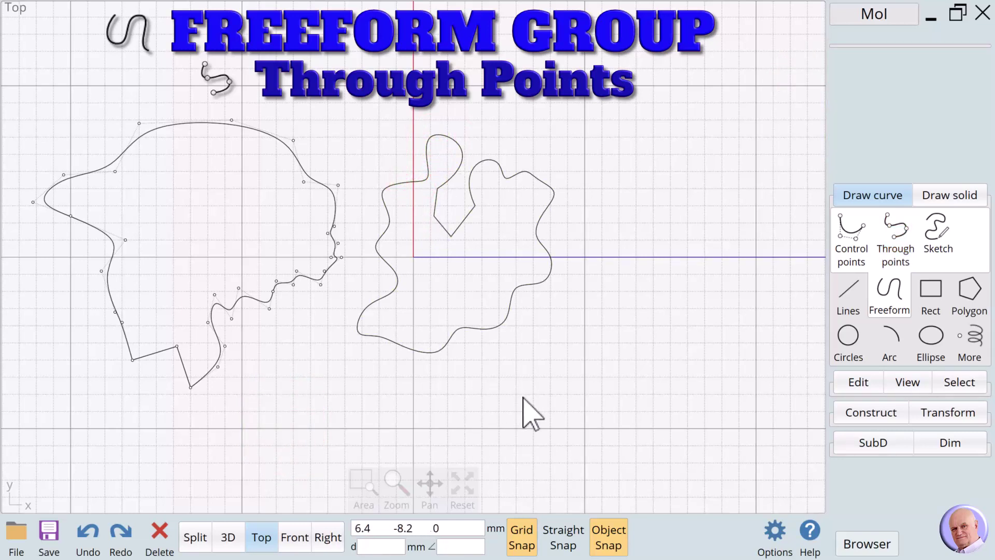
Show the control points of the wavy V-notched outline, then deselect it
{"action": "left_click", "coordinate": [488, 329]}
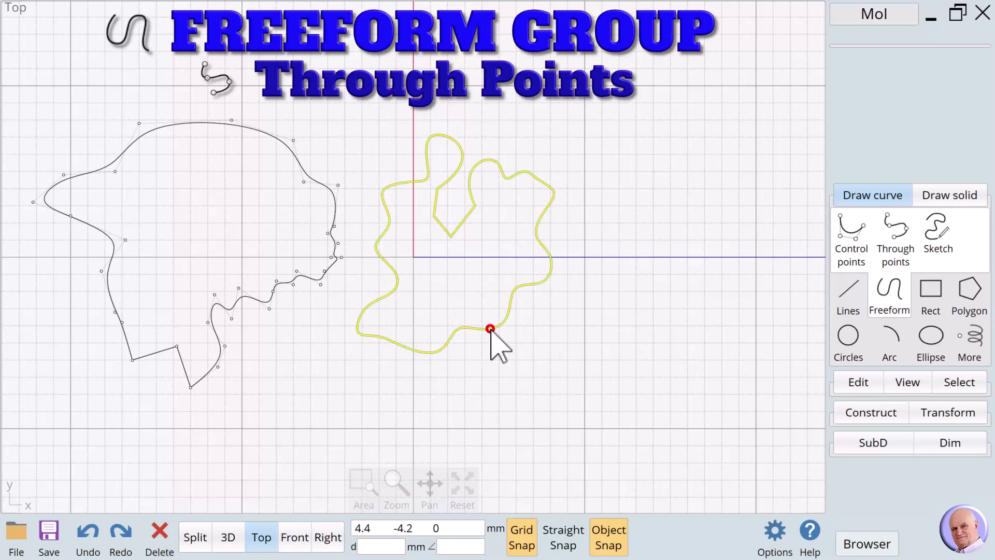
{"action": "left_click", "coordinate": [853, 383]}
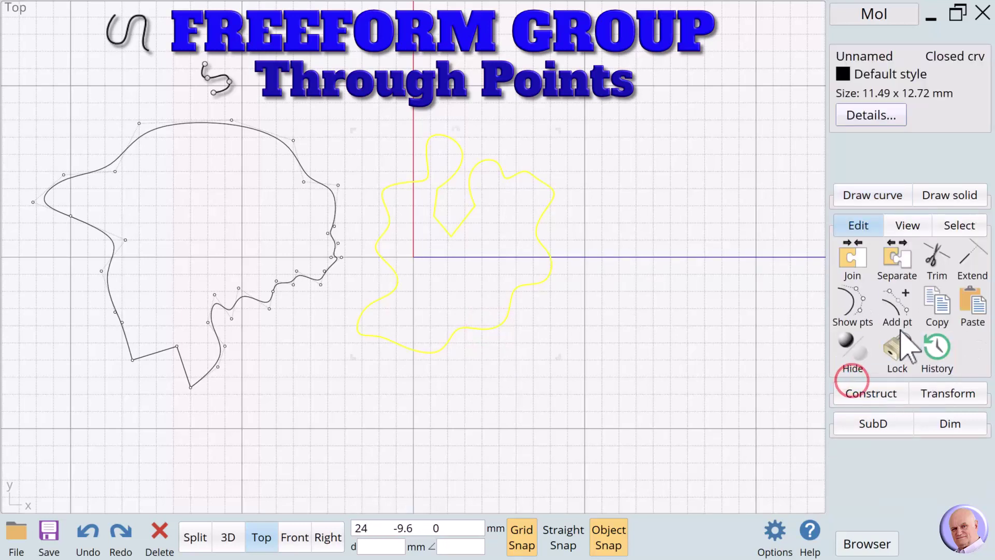
{"action": "left_click", "coordinate": [853, 309]}
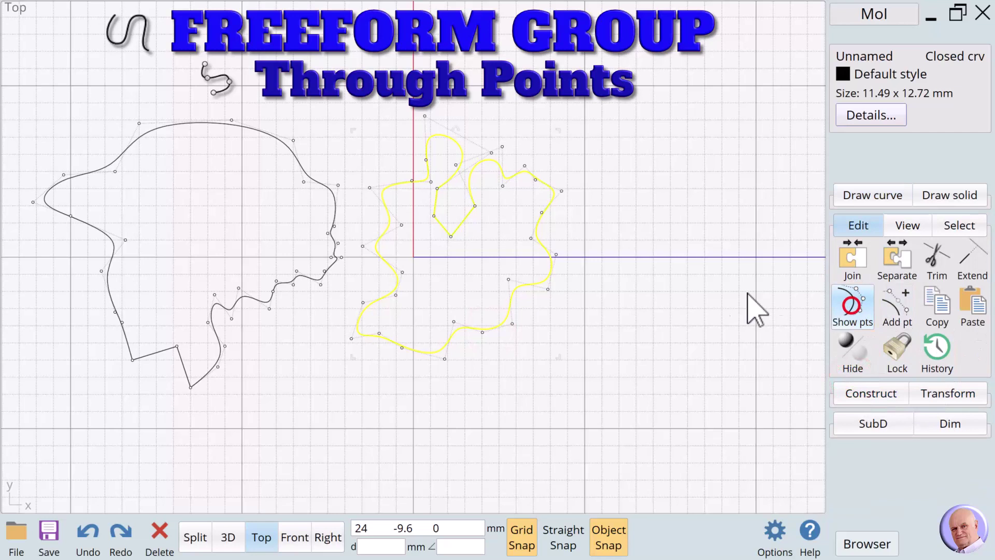
{"action": "left_click", "coordinate": [459, 393]}
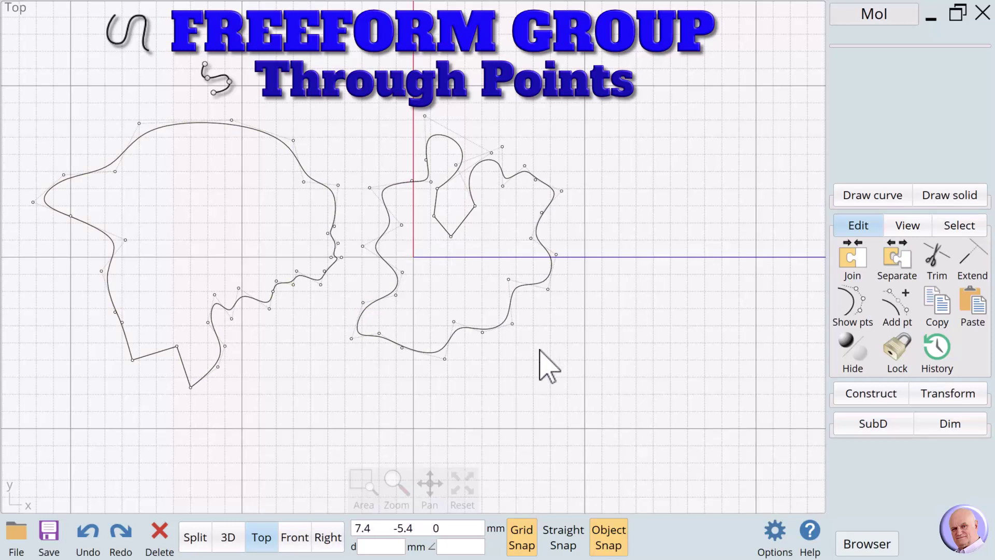
{"action": "left_click", "coordinate": [879, 196]}
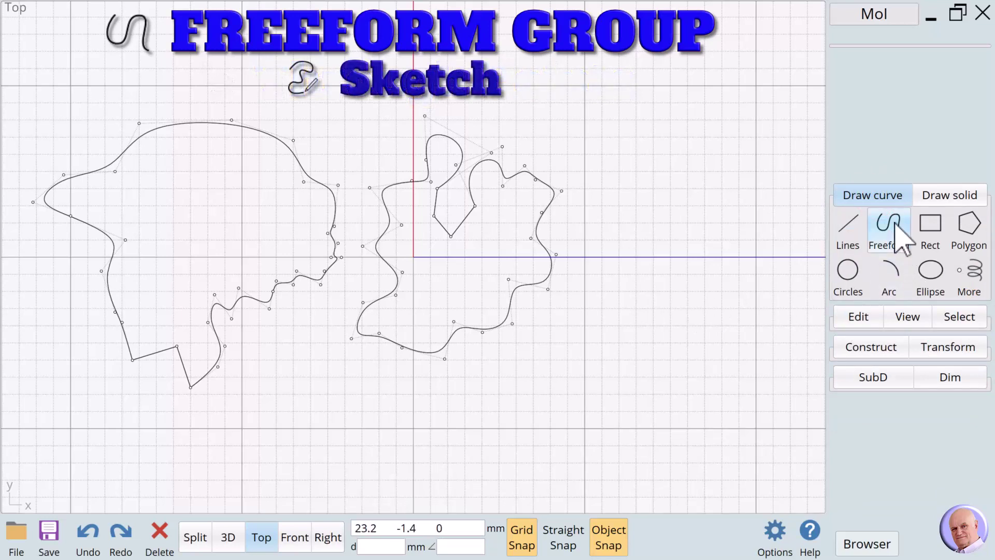
Sketch a closed freehand outline on the right of the Top view and select it
{"action": "left_click", "coordinate": [901, 236]}
{"action": "left_click", "coordinate": [937, 234]}
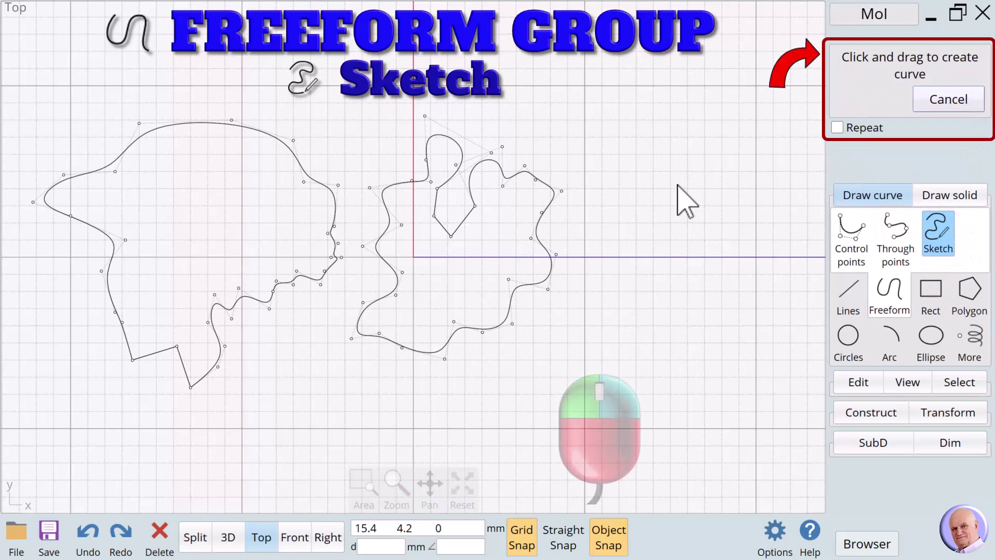
{"action": "mouse_move", "coordinate": [677, 182]}
{"action": "left_mouse_down"}
{"action": "mouse_move", "coordinate": [654, 180]}
{"action": "mouse_move", "coordinate": [662, 192]}
{"action": "mouse_move", "coordinate": [648, 194]}
{"action": "mouse_move", "coordinate": [654, 207]}
{"action": "mouse_move", "coordinate": [636, 208]}
{"action": "mouse_move", "coordinate": [643, 228]}
{"action": "mouse_move", "coordinate": [624, 245]}
{"action": "mouse_move", "coordinate": [641, 244]}
{"action": "mouse_move", "coordinate": [633, 261]}
{"action": "mouse_move", "coordinate": [611, 262]}
{"action": "mouse_move", "coordinate": [609, 276]}
{"action": "mouse_move", "coordinate": [625, 278]}
{"action": "mouse_move", "coordinate": [620, 302]}
{"action": "mouse_move", "coordinate": [598, 312]}
{"action": "mouse_move", "coordinate": [625, 343]}
{"action": "mouse_move", "coordinate": [663, 340]}
{"action": "mouse_move", "coordinate": [686, 380]}
{"action": "mouse_move", "coordinate": [747, 356]}
{"action": "mouse_move", "coordinate": [736, 316]}
{"action": "mouse_move", "coordinate": [774, 283]}
{"action": "mouse_move", "coordinate": [747, 246]}
{"action": "mouse_move", "coordinate": [780, 185]}
{"action": "mouse_move", "coordinate": [676, 185]}
{"action": "left_mouse_up"}
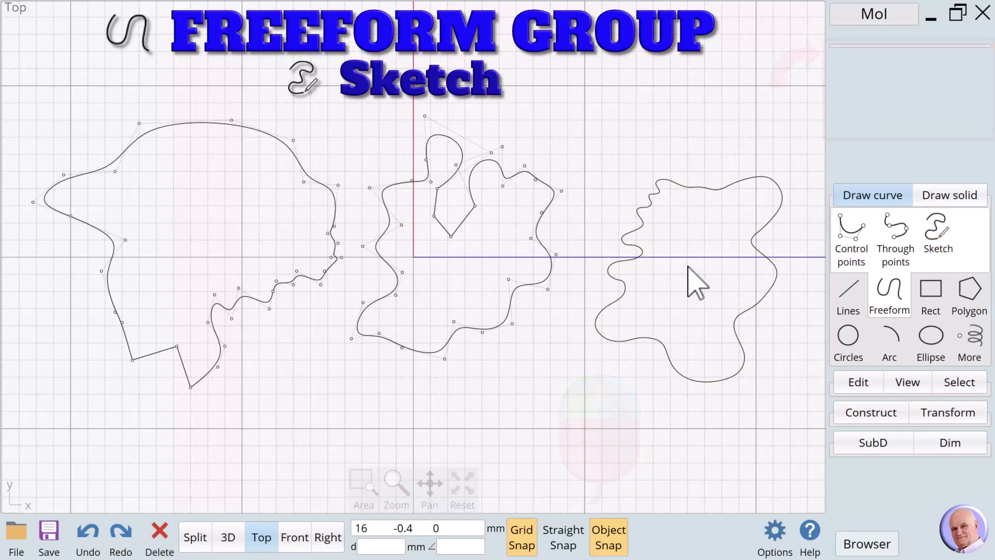
{"action": "left_click", "coordinate": [706, 187]}
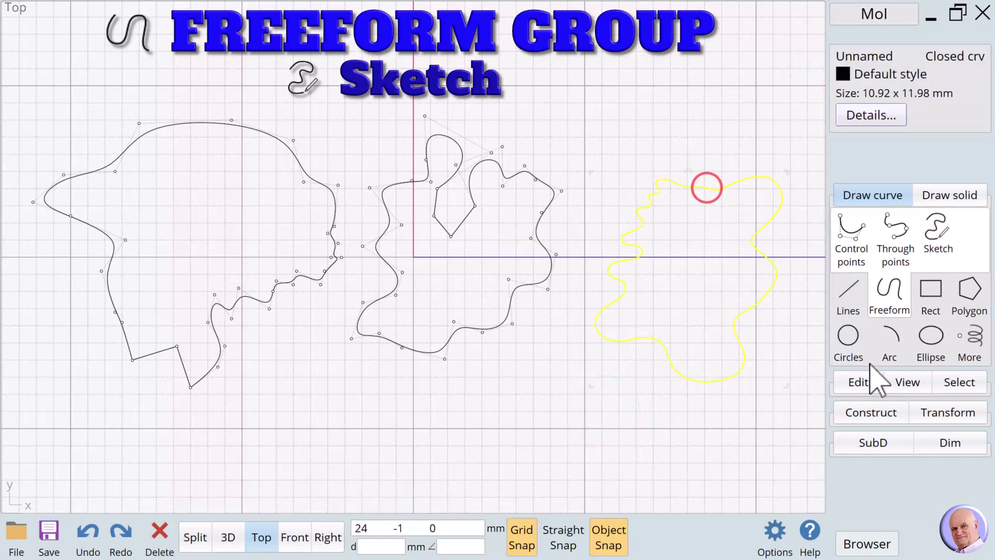
{"action": "left_click", "coordinate": [858, 382]}
Show the sketched outline's dense control points, then deselect it
{"action": "left_click", "coordinate": [854, 304]}
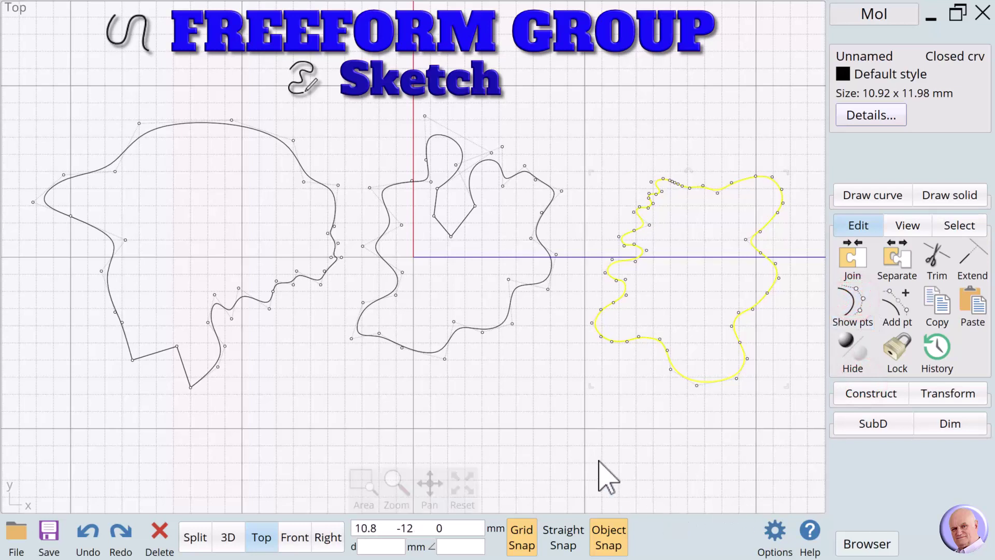
{"action": "left_click", "coordinate": [584, 447]}
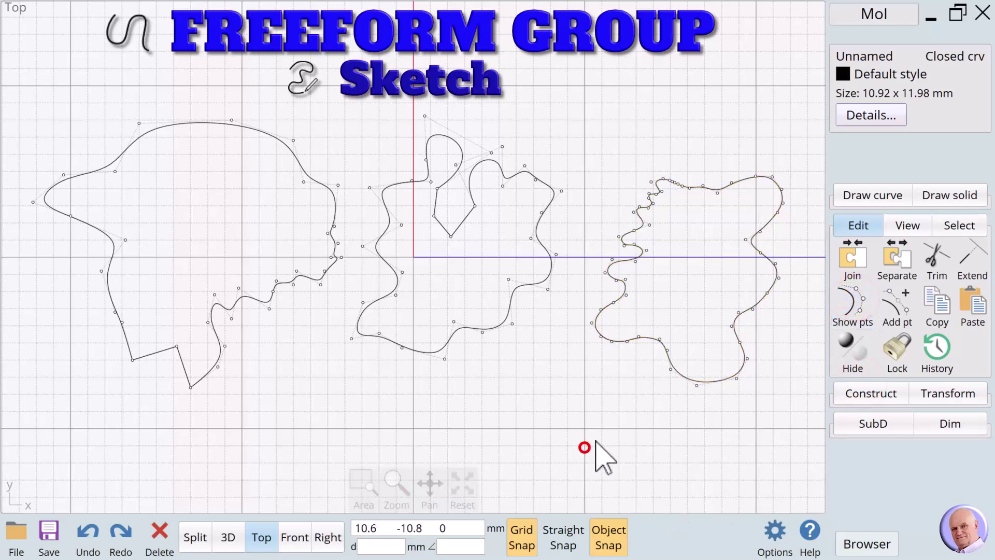
{"action": "left_click", "coordinate": [667, 366]}
{"action": "left_click", "coordinate": [606, 413]}
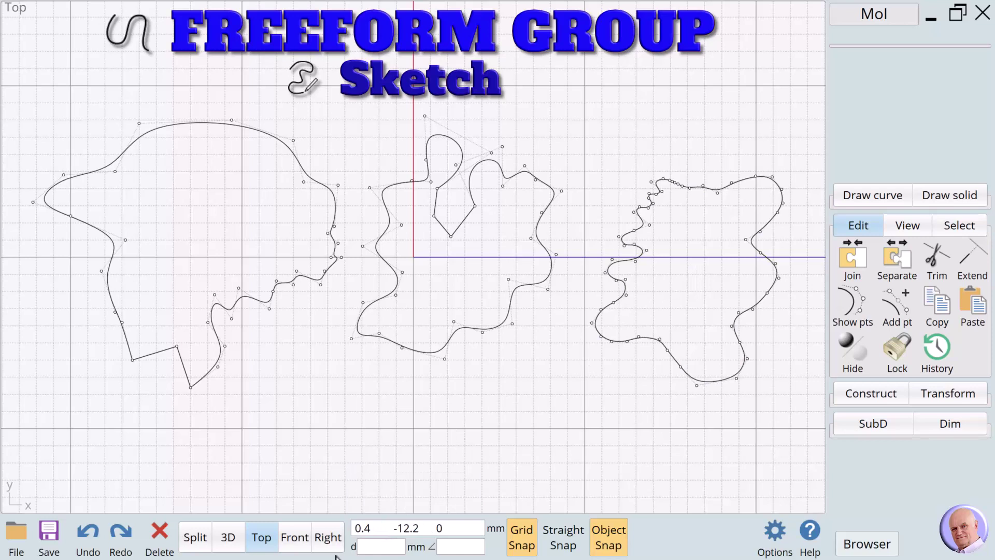
{"action": "left_click", "coordinate": [534, 553]}
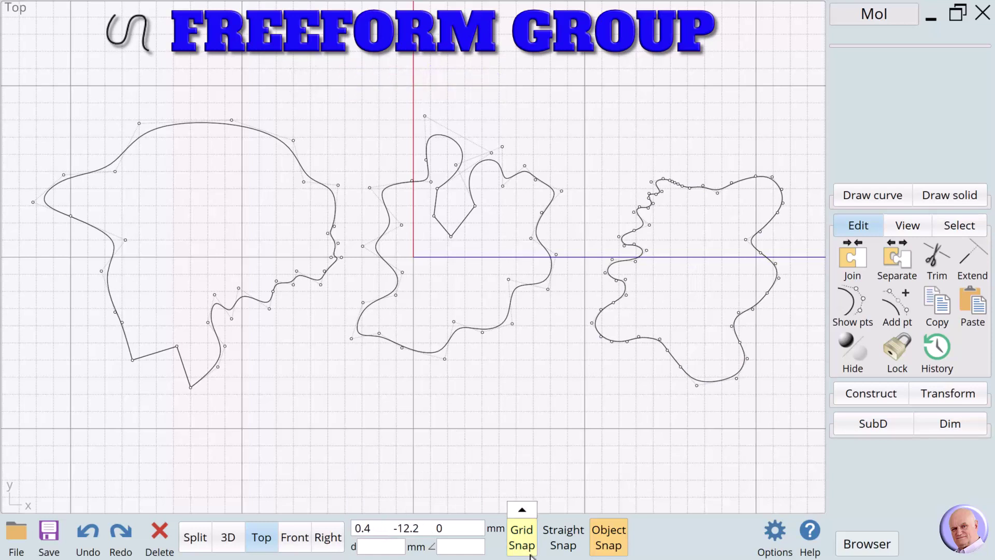
Run REBUILD on the freehand right-hand outline
{"action": "left_click", "coordinate": [358, 529]}
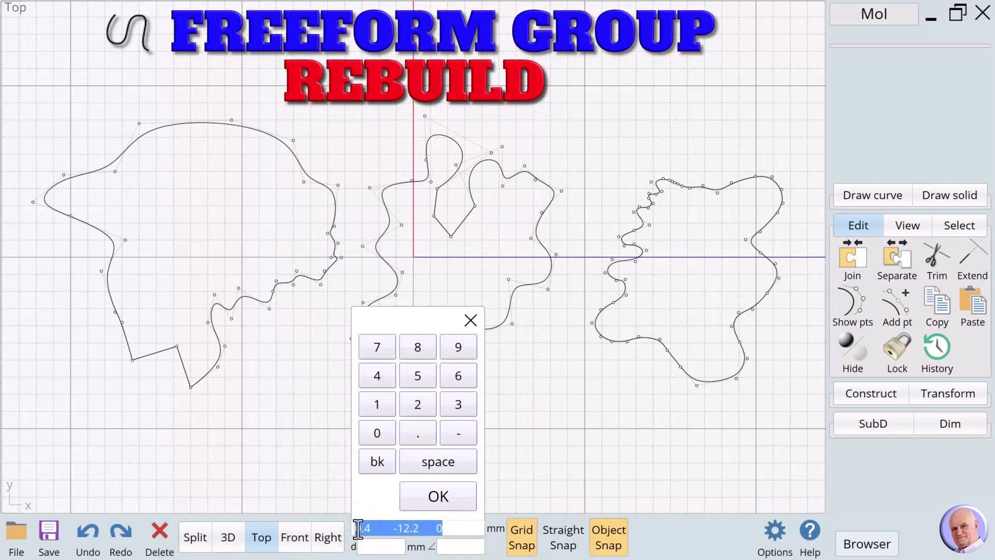
{"action": "key", "text": "BackSpace"}
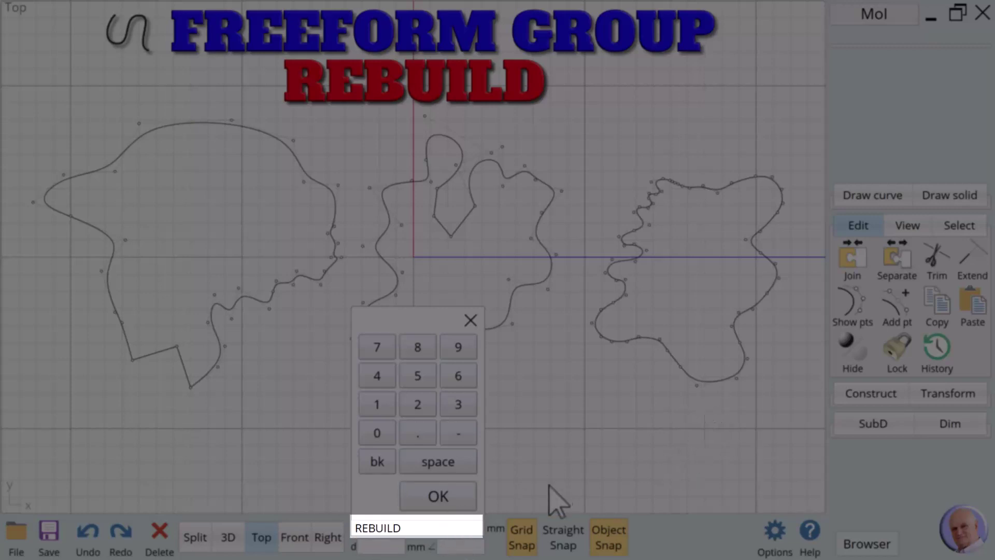
{"action": "key", "text": "Return"}
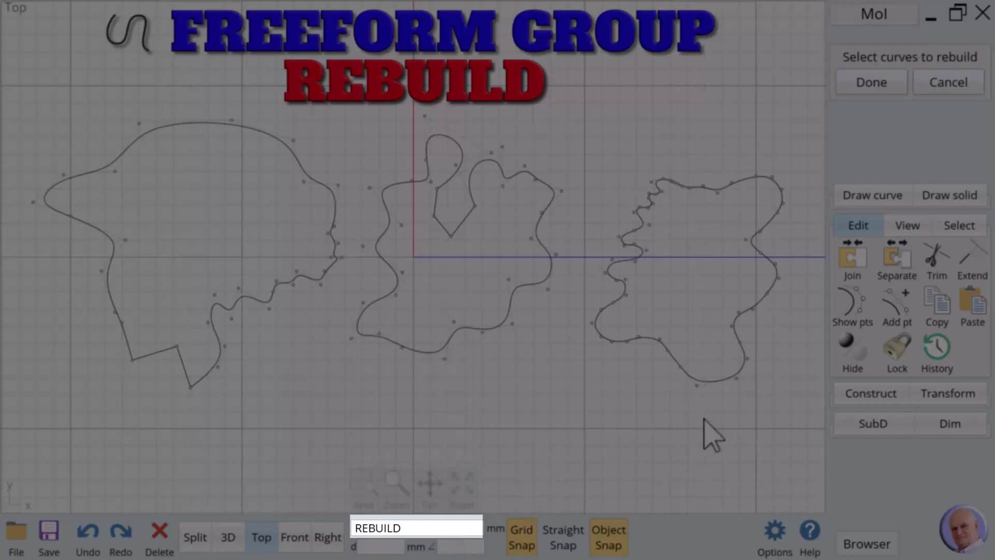
{"action": "left_click", "coordinate": [680, 361]}
{"action": "left_click", "coordinate": [676, 360]}
{"action": "left_click", "coordinate": [881, 81]}
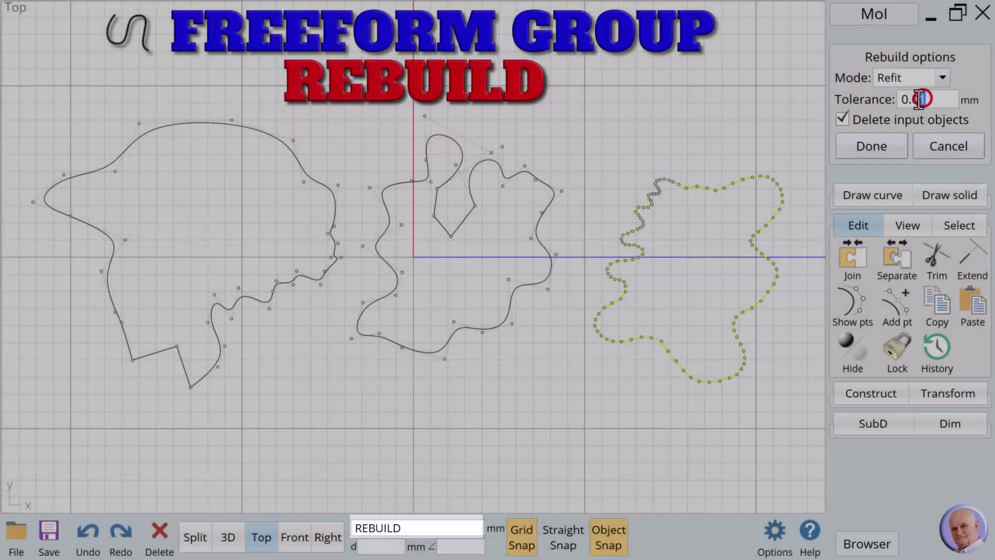
Try Refit tolerances of 0.05, 0.1 and 0.6 mm on the rebuilt curve
{"action": "left_click", "coordinate": [920, 99]}
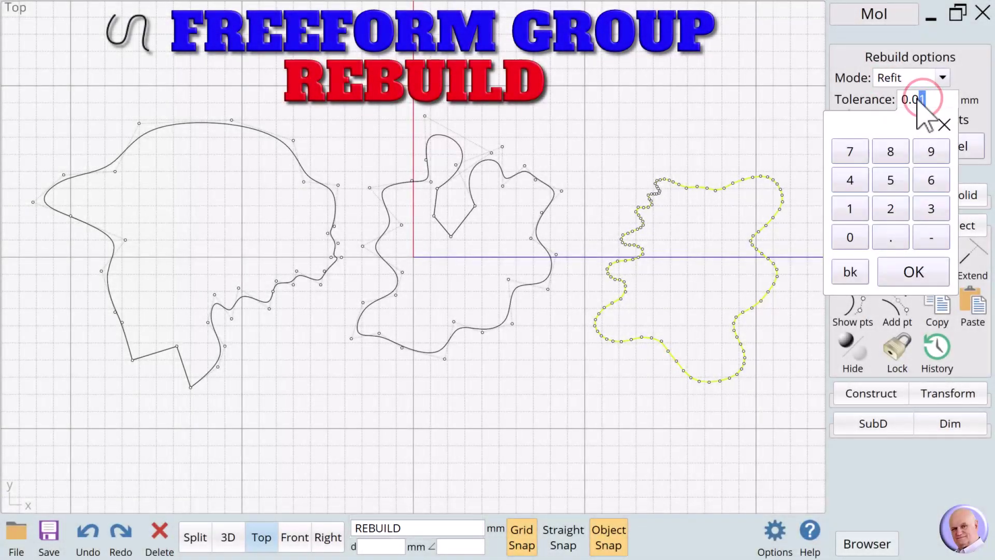
{"action": "key", "text": "Return"}
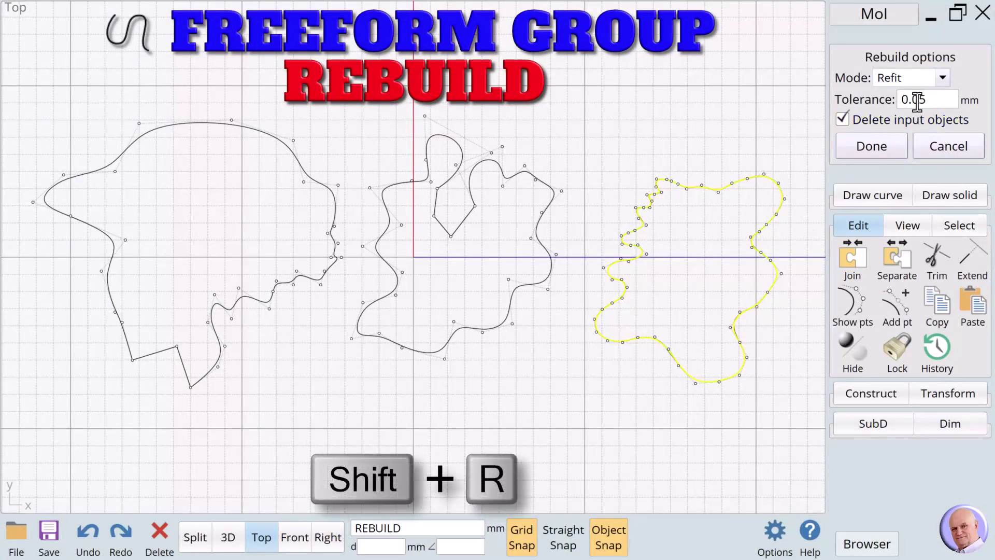
{"action": "left_click_drag", "start_coordinate": [914, 100], "coordinate": [928, 100]}
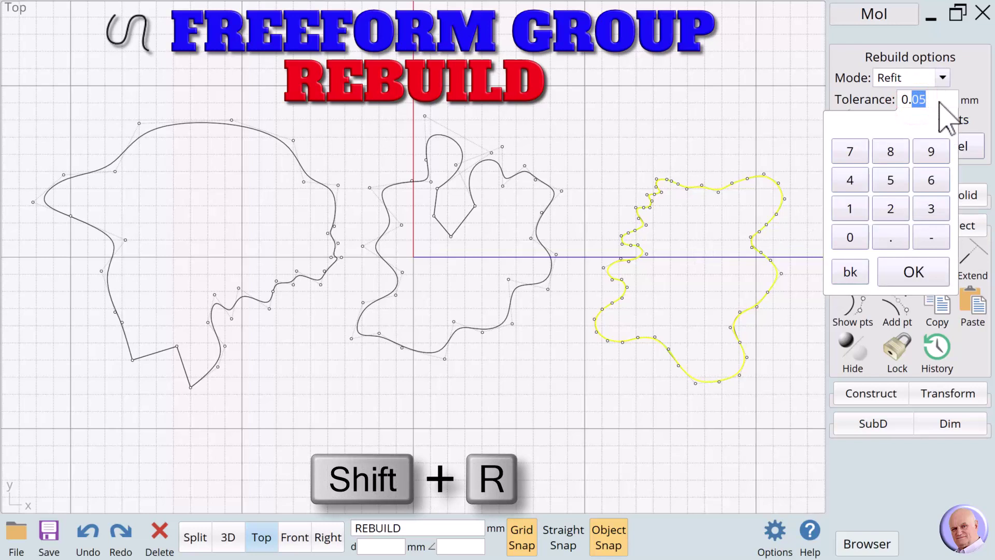
{"action": "type", "text": "1"}
{"action": "key", "text": "Return"}
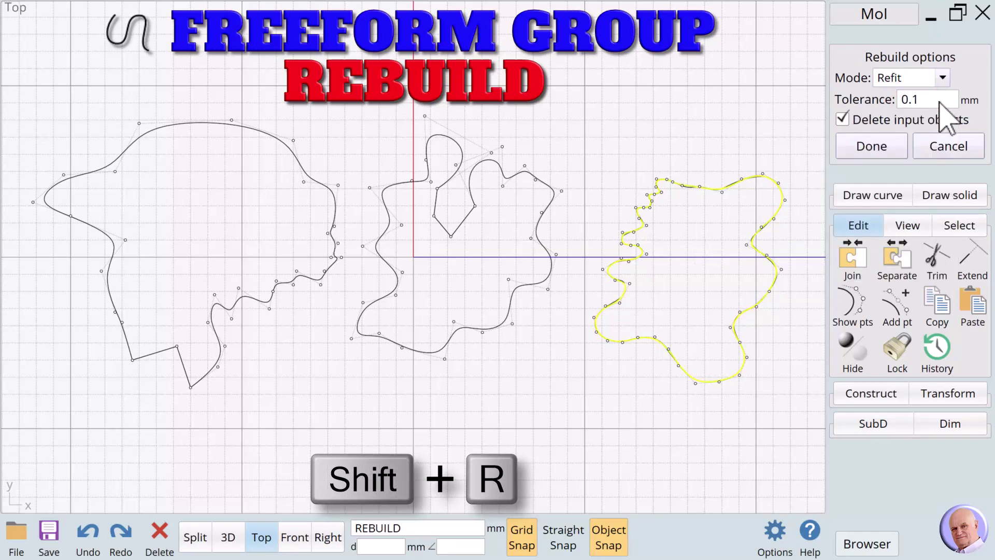
{"action": "left_click", "coordinate": [913, 100]}
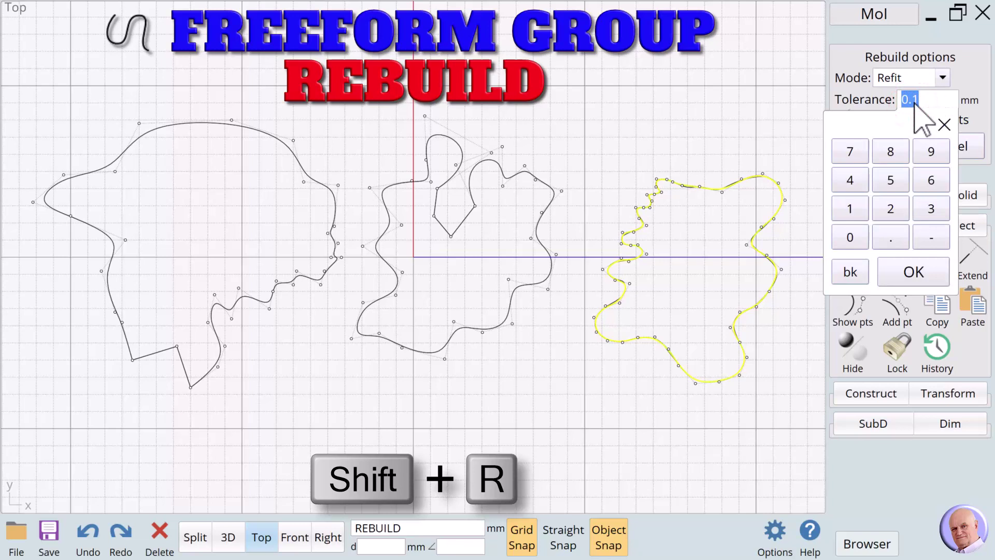
{"action": "type", "text": ".6"}
{"action": "key", "text": "Return"}
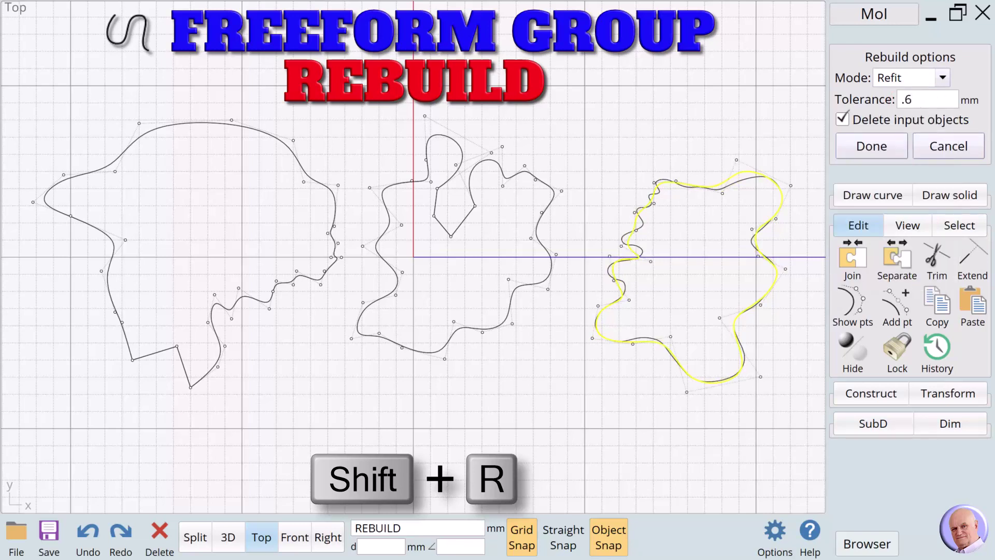
{"action": "left_click", "coordinate": [547, 383]}
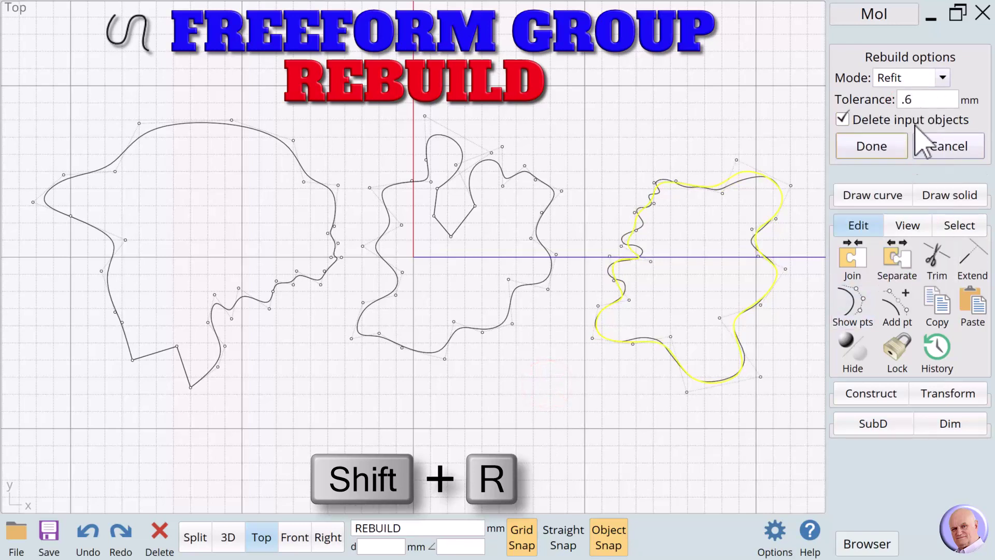
Switch Rebuild to # Points with a count of 30 and accept the result
{"action": "left_click", "coordinate": [907, 96]}
{"action": "left_click", "coordinate": [943, 78]}
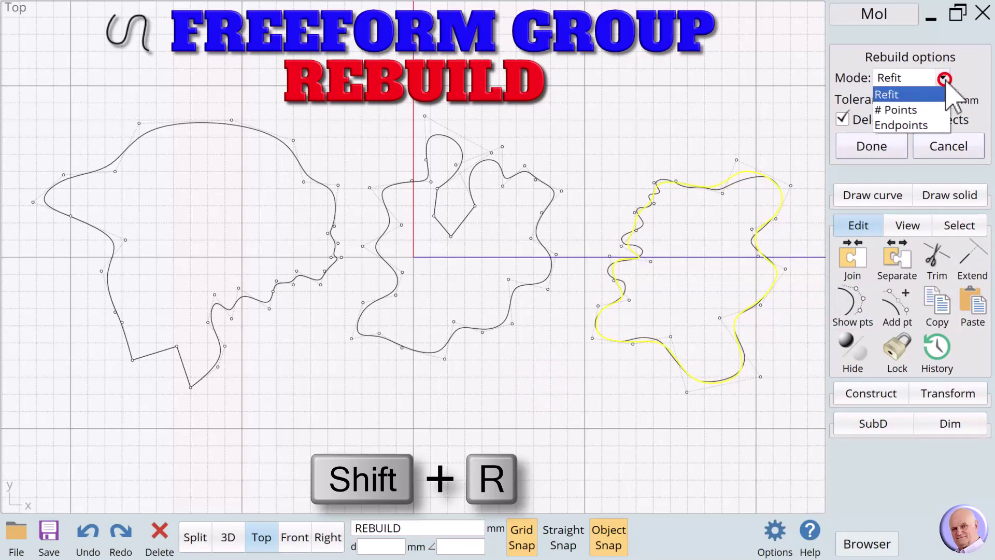
{"action": "left_click", "coordinate": [916, 108]}
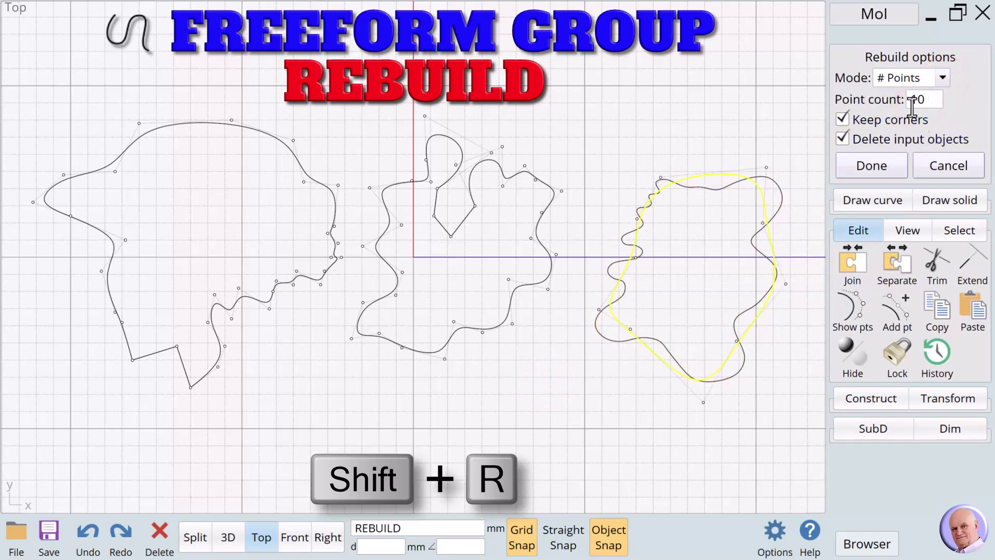
{"action": "left_click", "coordinate": [916, 99]}
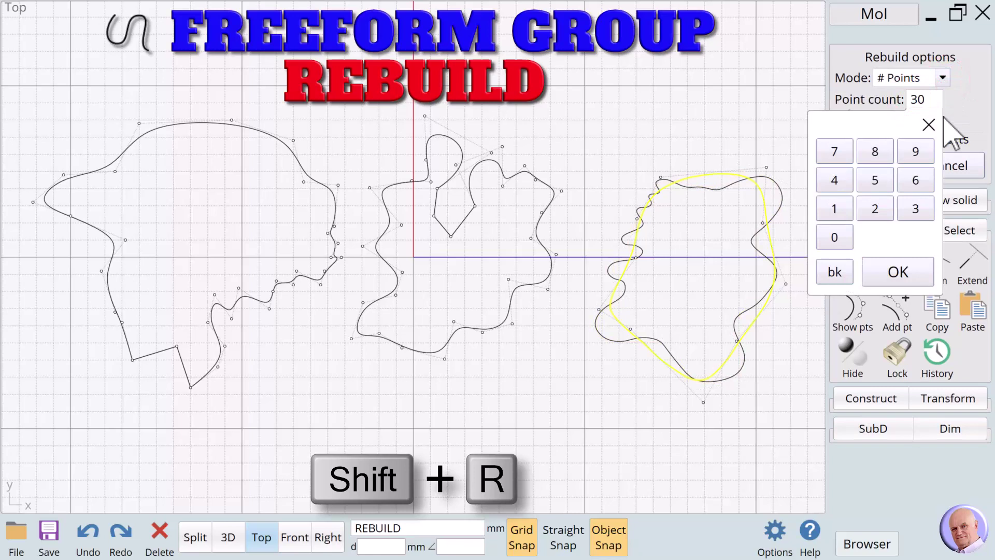
{"action": "key", "text": "Return"}
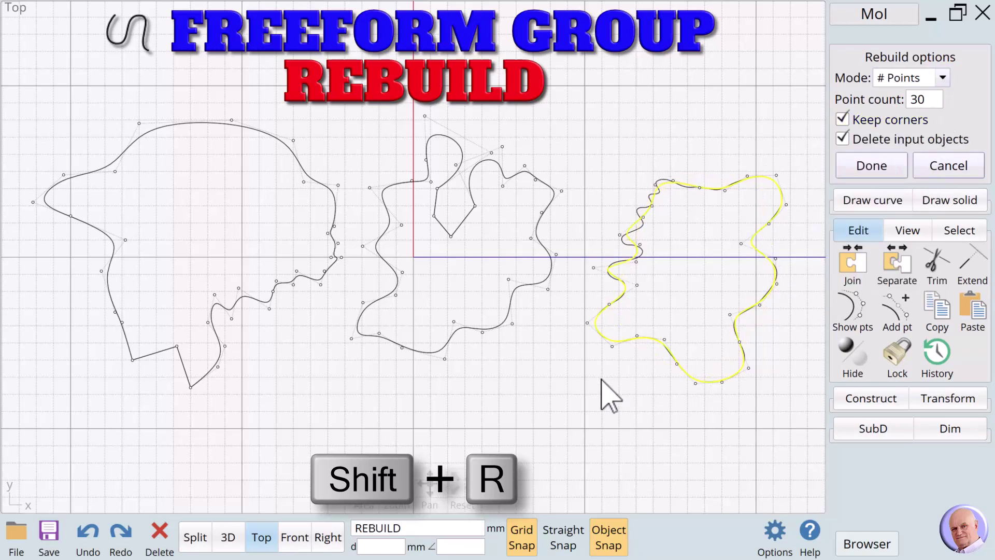
{"action": "left_click", "coordinate": [862, 162]}
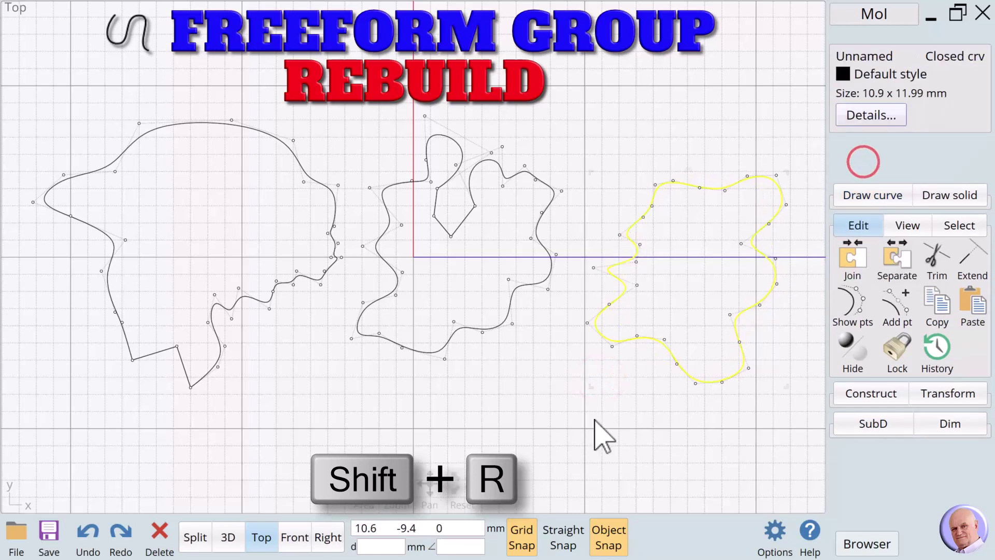
{"action": "left_click", "coordinate": [585, 400]}
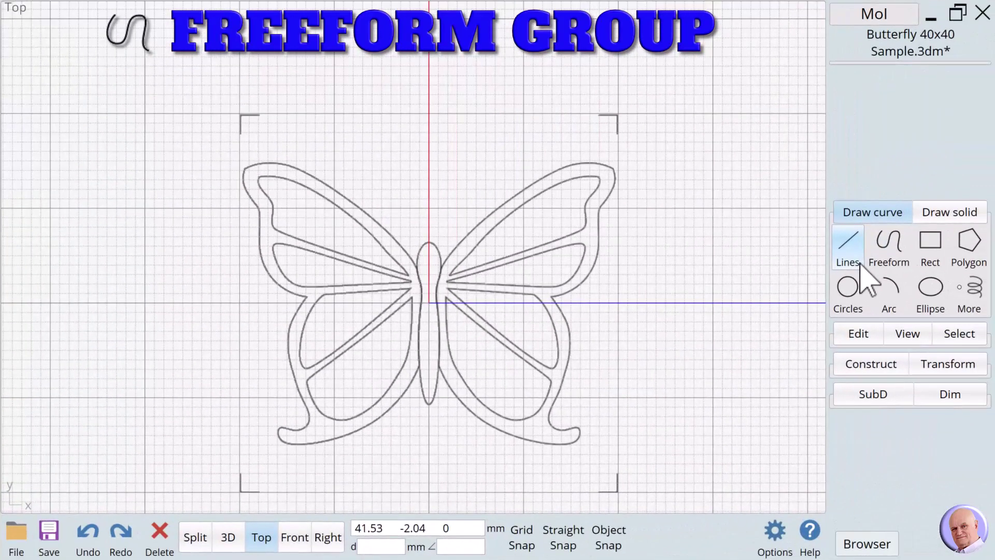
Start a Through points curve beside the body, tracing the upper wing edge to the top wingtip
{"action": "left_click", "coordinate": [888, 243]}
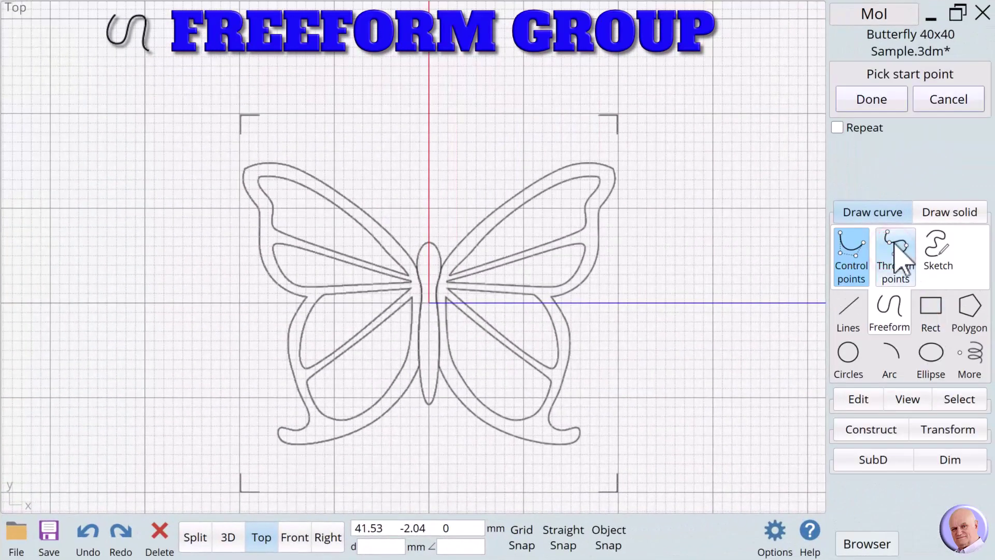
{"action": "left_click", "coordinate": [895, 243]}
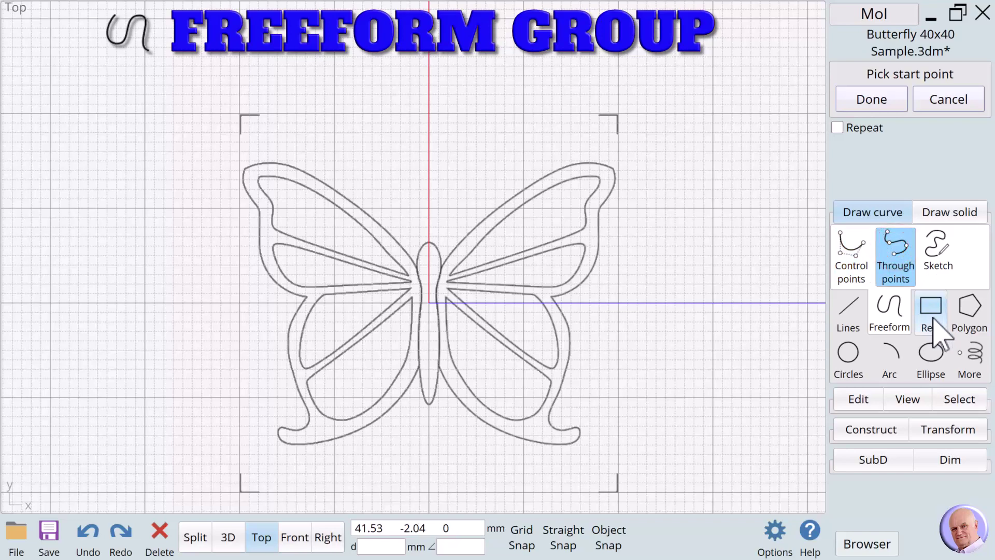
{"action": "mouse_move", "coordinate": [515, 549]}
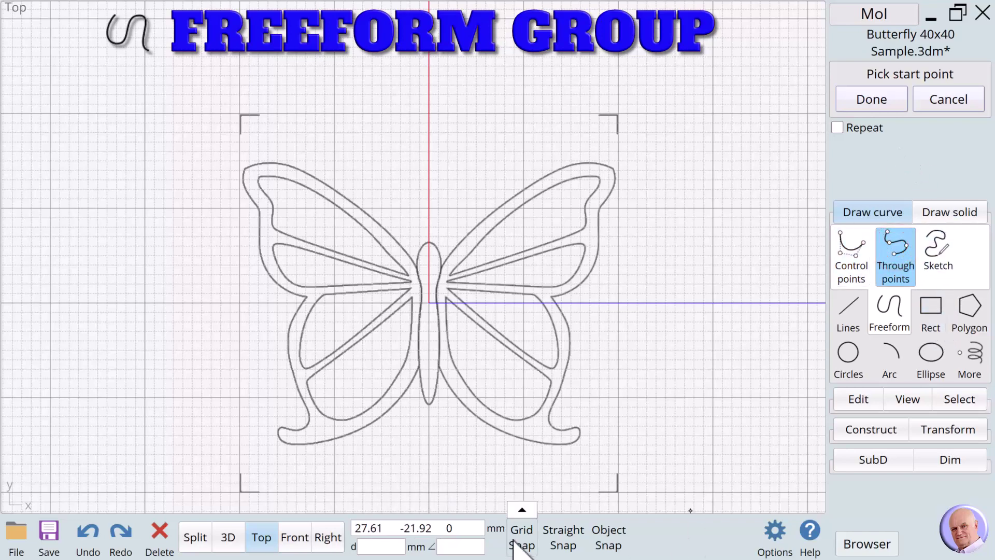
{"action": "mouse_move", "coordinate": [623, 549]}
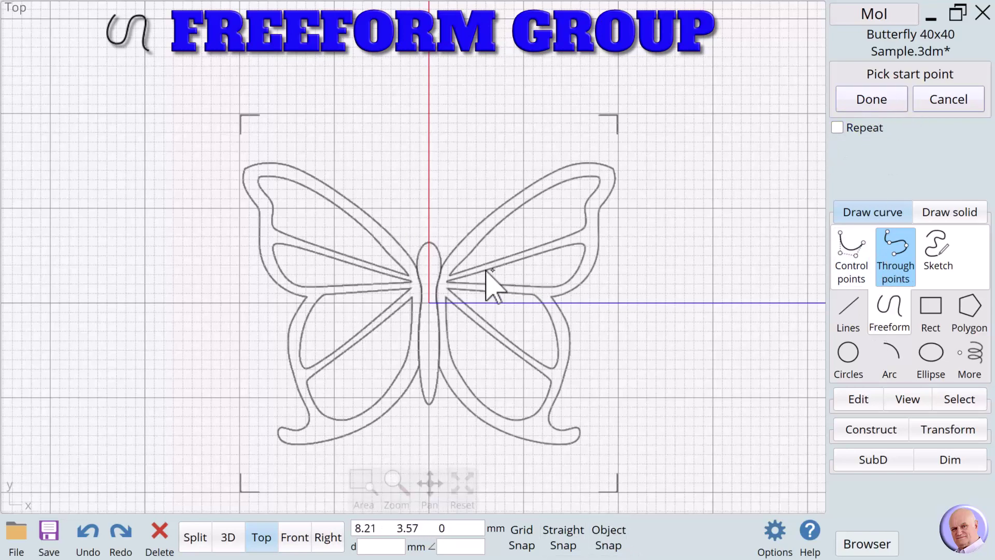
{"action": "left_click", "coordinate": [411, 258]}
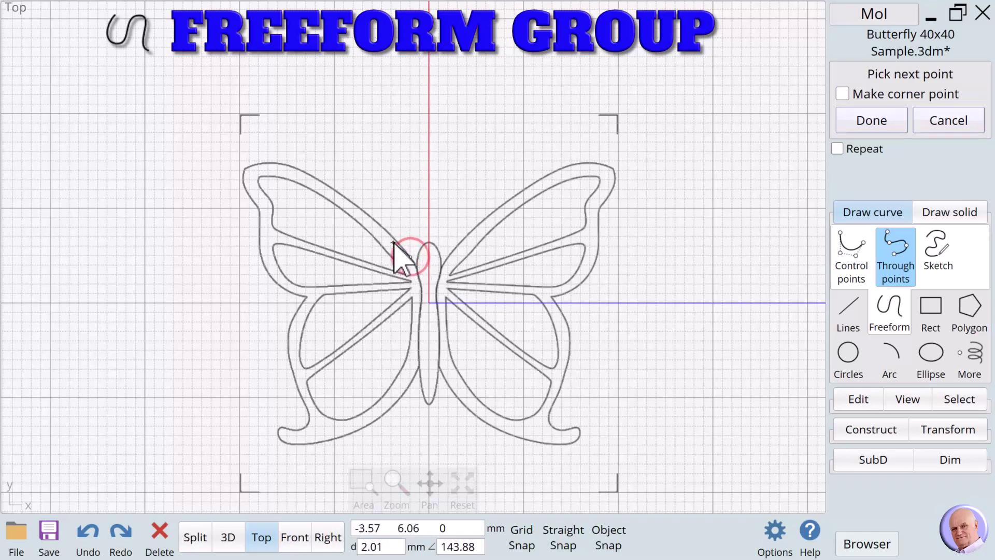
{"action": "left_click", "coordinate": [394, 239]}
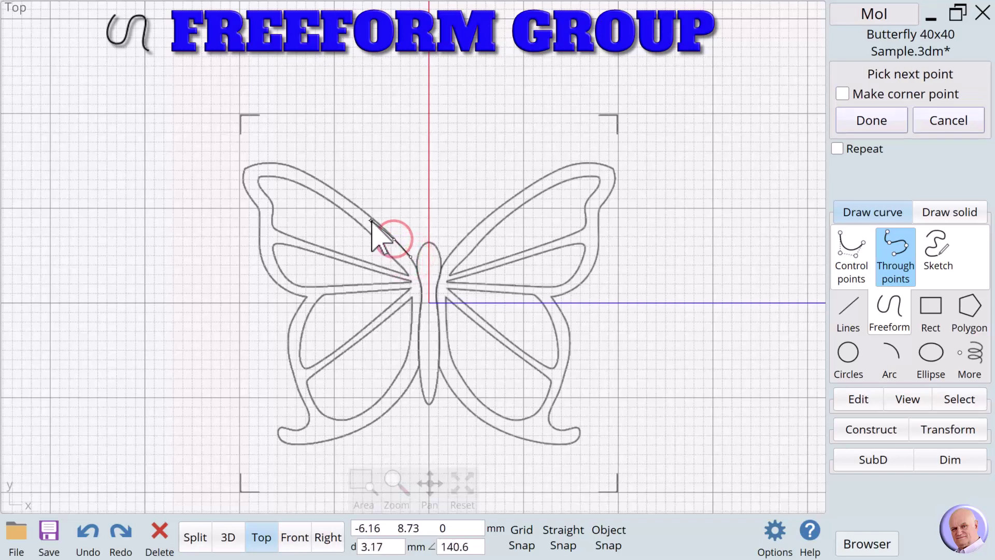
{"action": "left_click", "coordinate": [370, 217]}
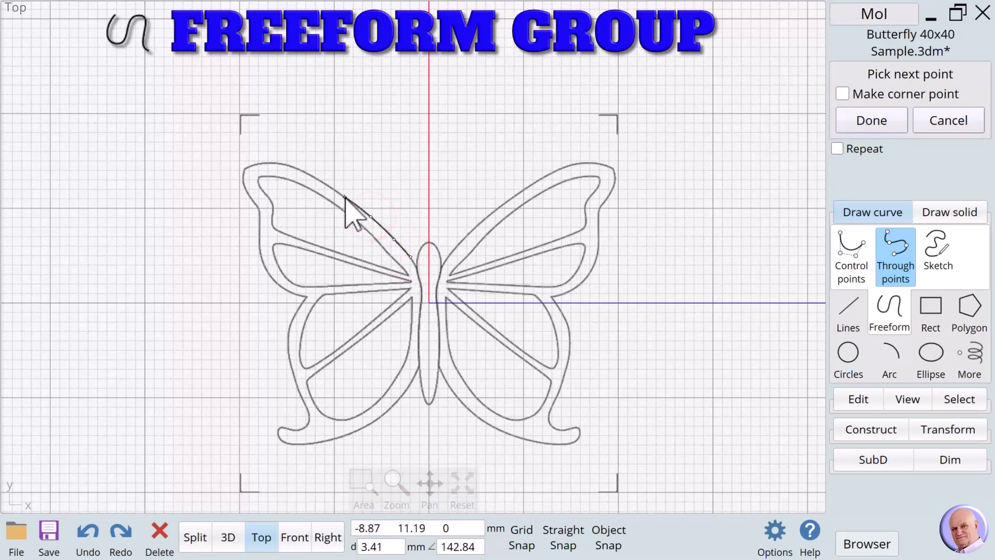
{"action": "left_click", "coordinate": [345, 196]}
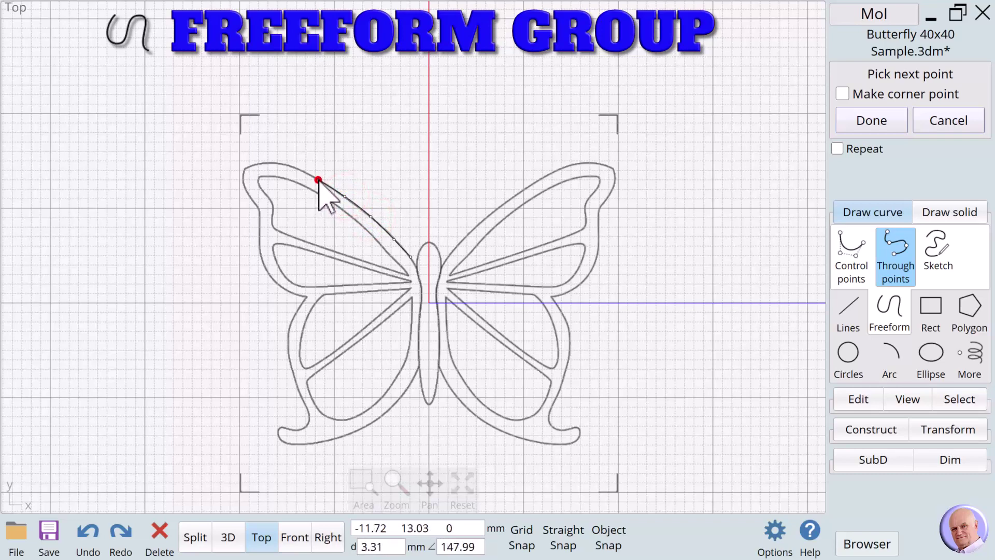
{"action": "left_click", "coordinate": [318, 180]}
{"action": "left_click", "coordinate": [298, 169]}
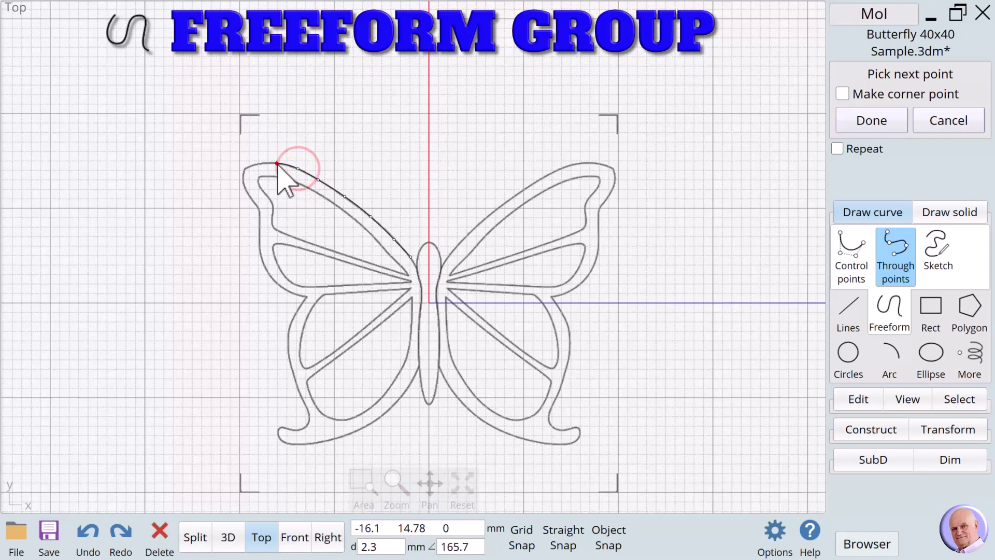
{"action": "left_click", "coordinate": [278, 164]}
{"action": "left_click", "coordinate": [258, 162]}
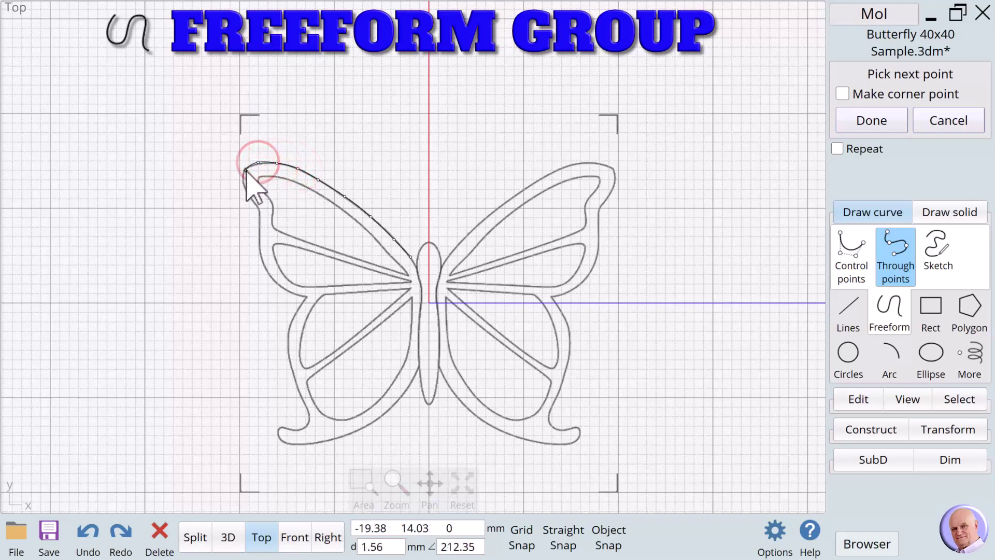
Trace the wing's outer edge down to the notch between upper and lower wings
{"action": "left_click", "coordinate": [246, 172]}
{"action": "left_click", "coordinate": [244, 182]}
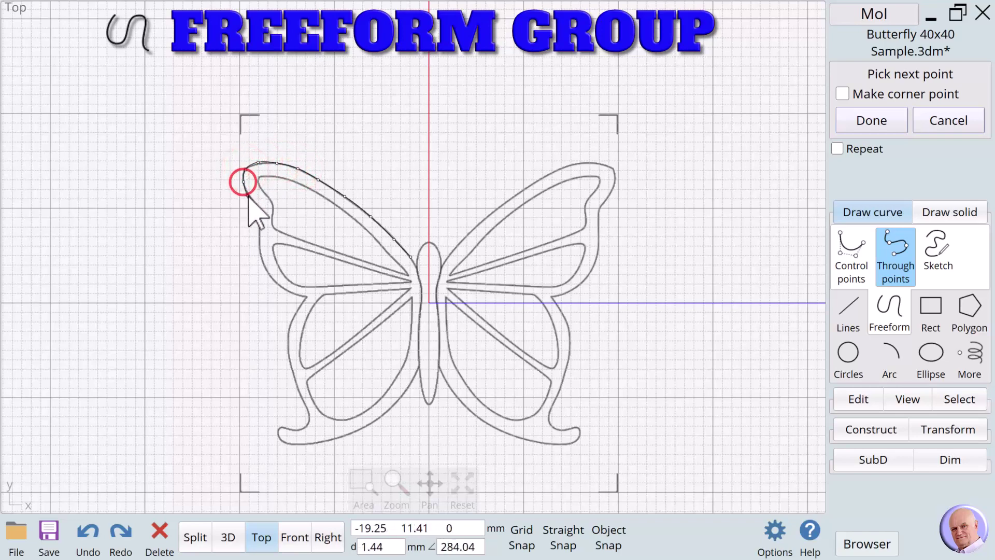
{"action": "left_click", "coordinate": [250, 197]}
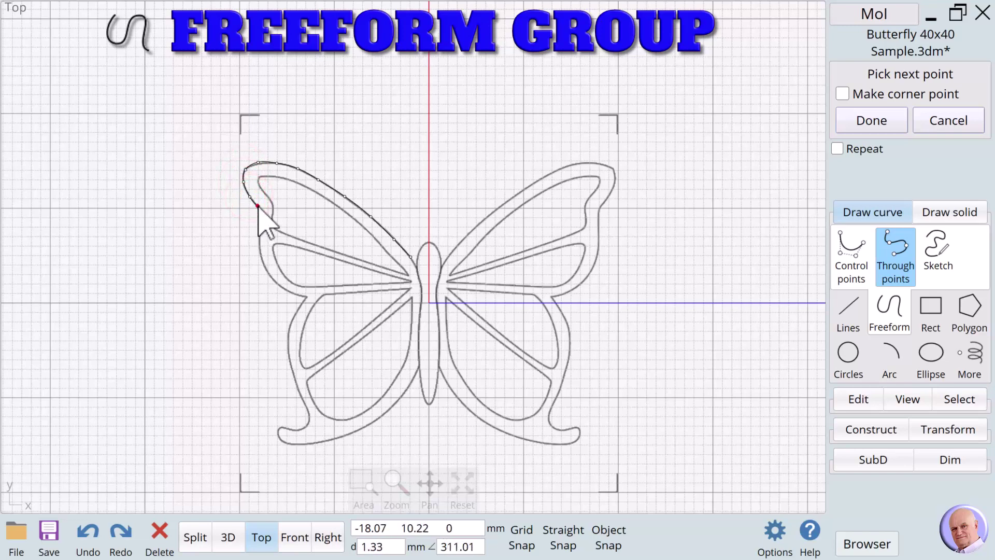
{"action": "left_click", "coordinate": [259, 213]}
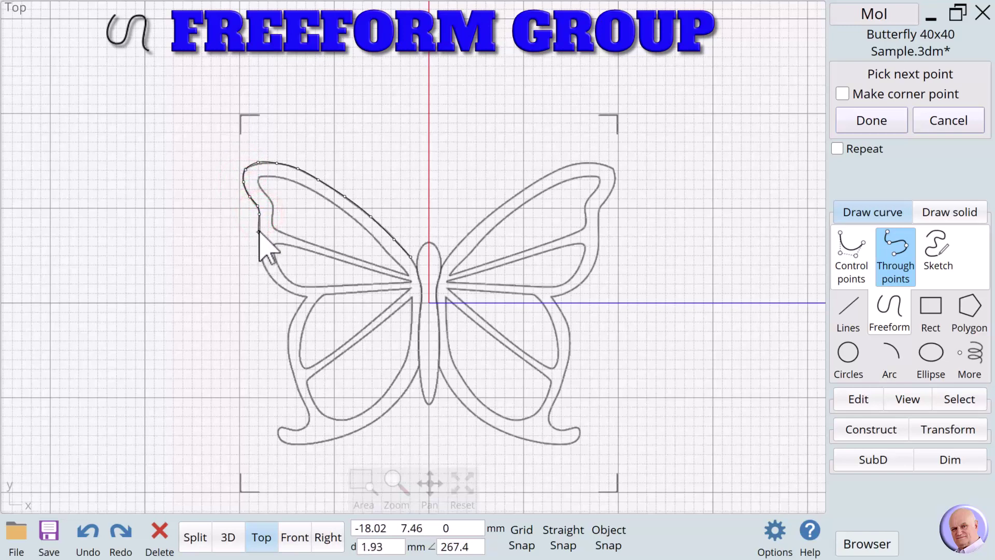
{"action": "left_click", "coordinate": [259, 228]}
{"action": "left_click", "coordinate": [259, 243]}
{"action": "left_click", "coordinate": [263, 262]}
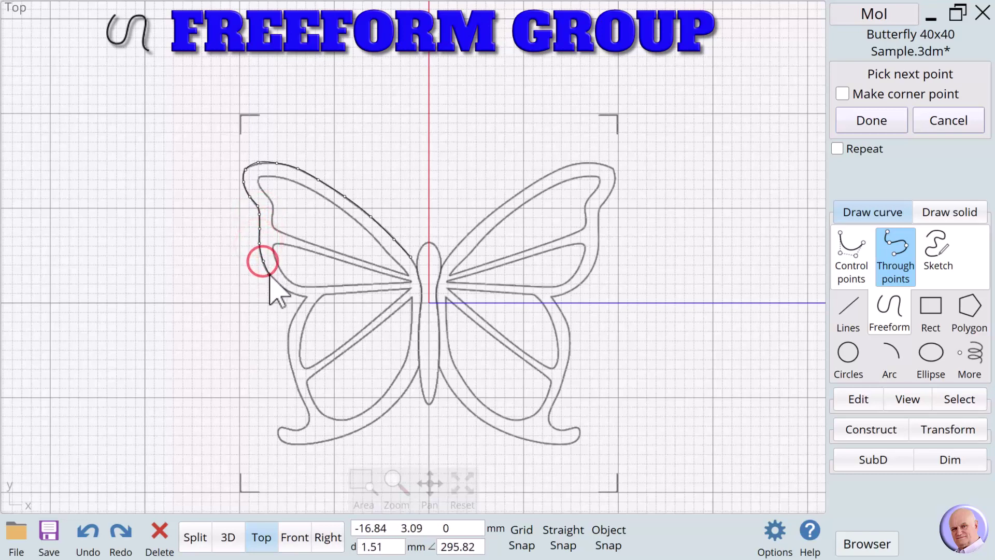
{"action": "left_click", "coordinate": [275, 282]}
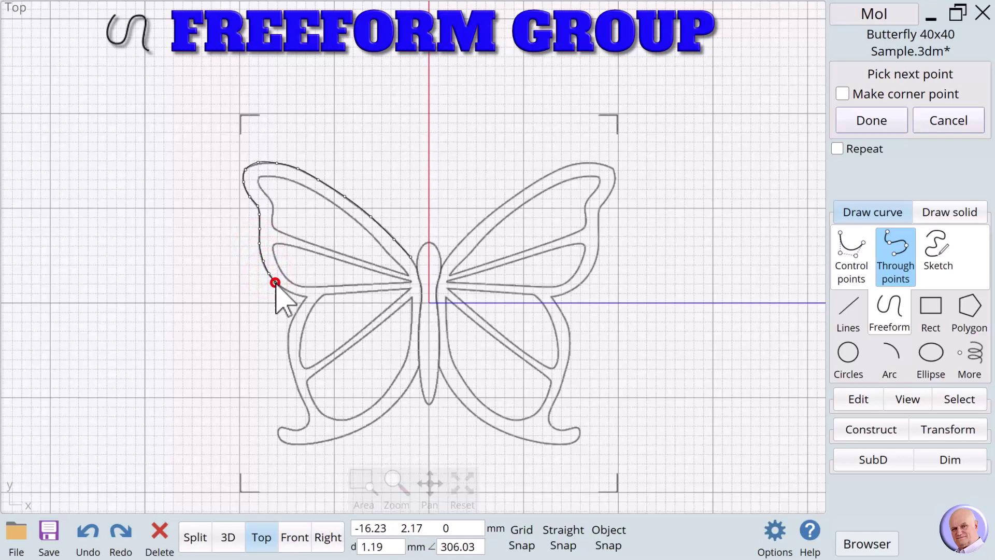
{"action": "left_click", "coordinate": [288, 292]}
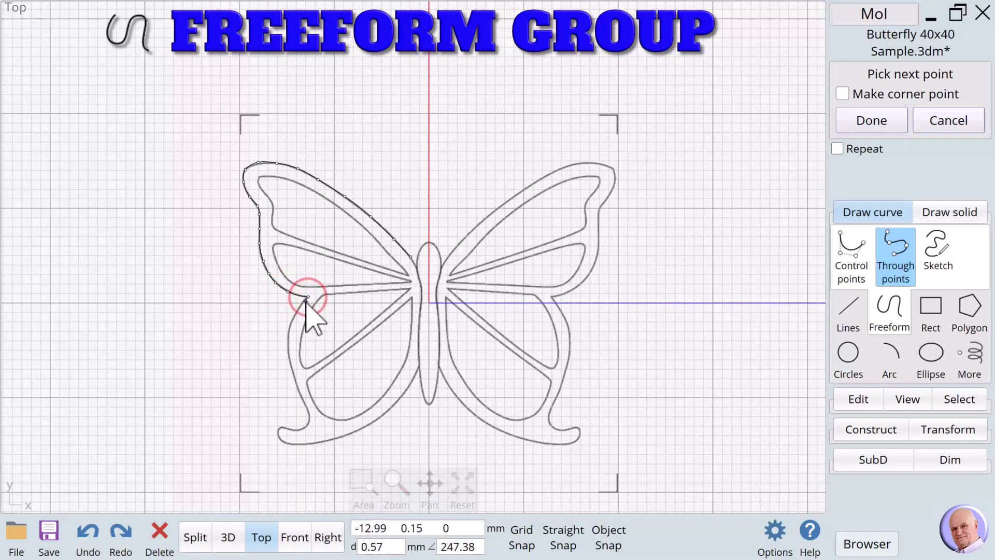
Trace the lower wing to the tail tip and back up beside the body centre
{"action": "left_click", "coordinate": [289, 337]}
{"action": "left_click", "coordinate": [292, 365]}
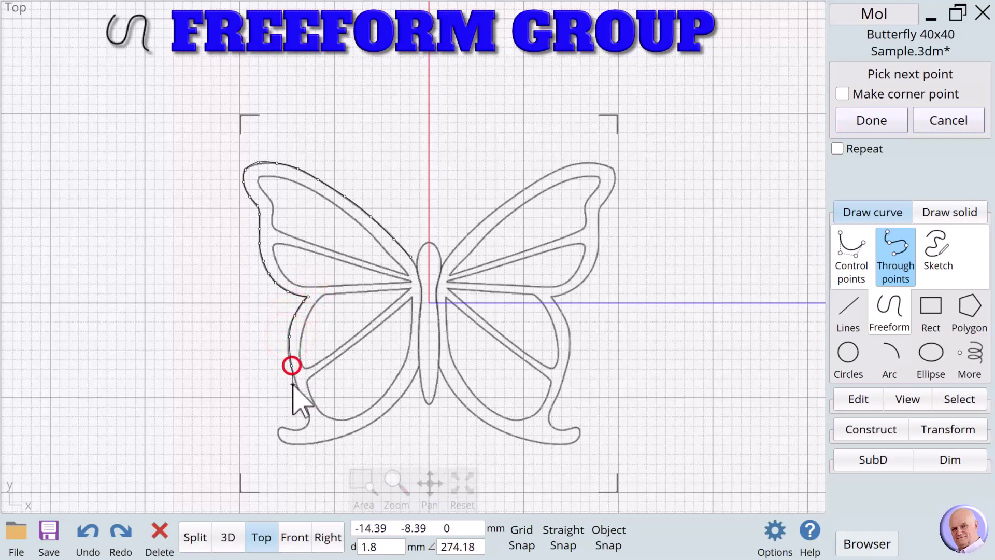
{"action": "left_click", "coordinate": [298, 387]}
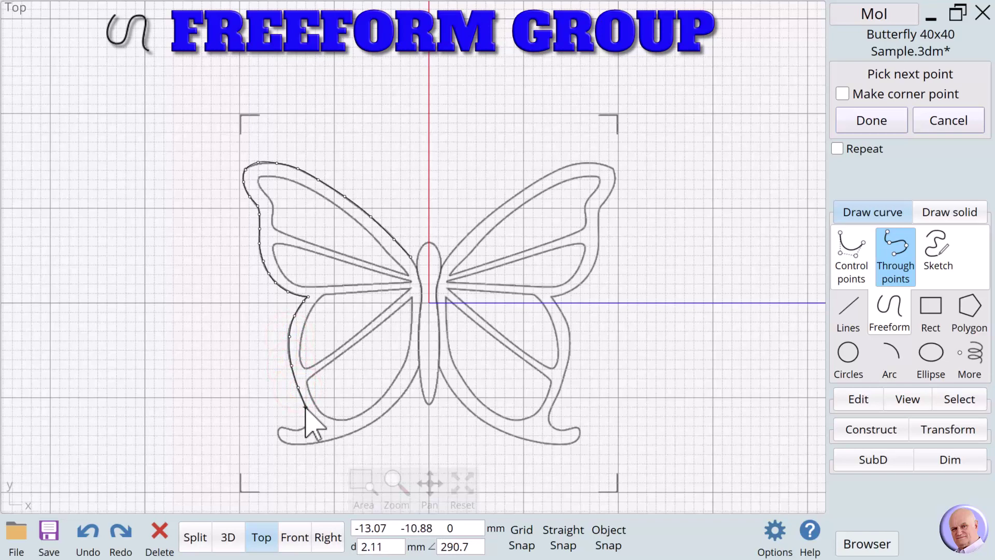
{"action": "left_click", "coordinate": [305, 407]}
{"action": "left_click", "coordinate": [308, 416]}
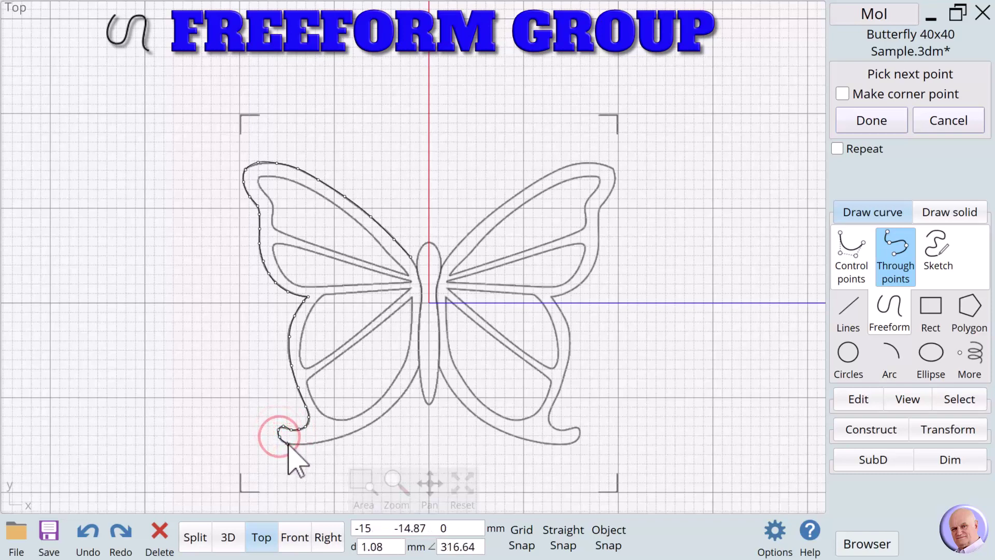
{"action": "left_click", "coordinate": [322, 442]}
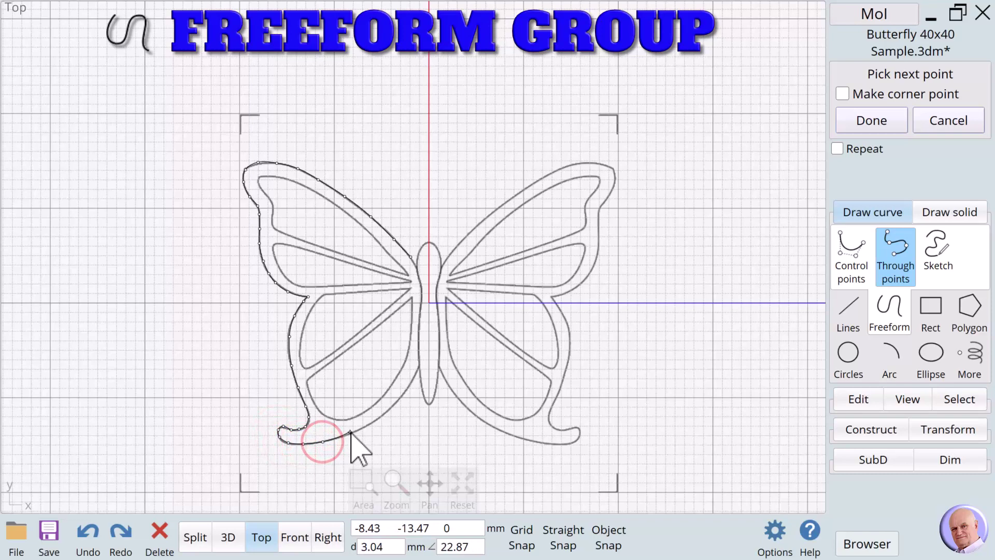
{"action": "left_click", "coordinate": [352, 432]}
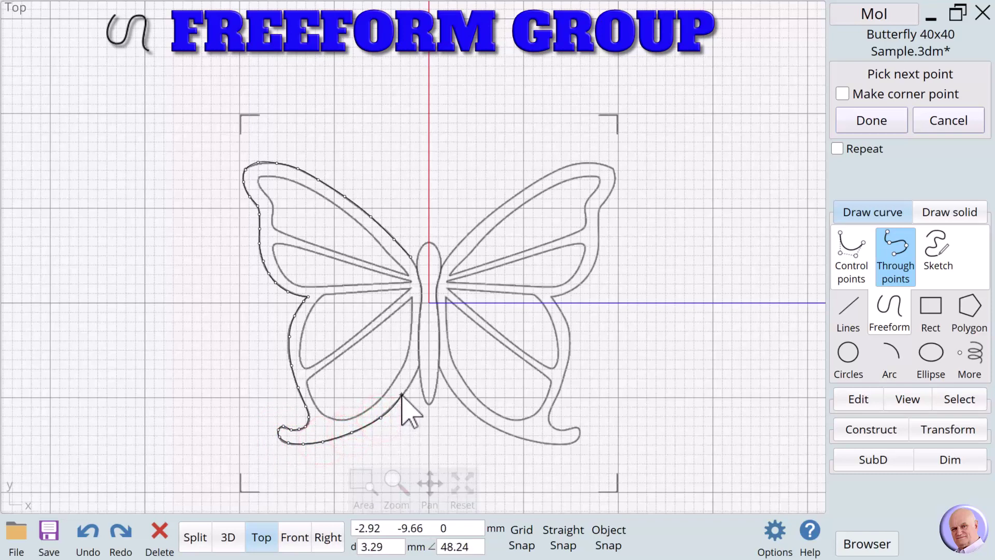
{"action": "left_click", "coordinate": [402, 394]}
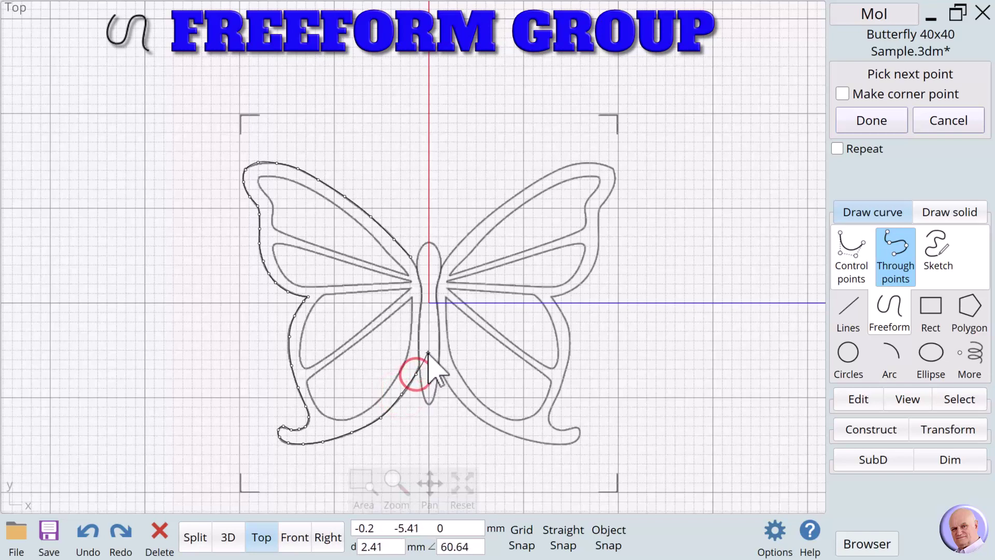
{"action": "left_click", "coordinate": [425, 280]}
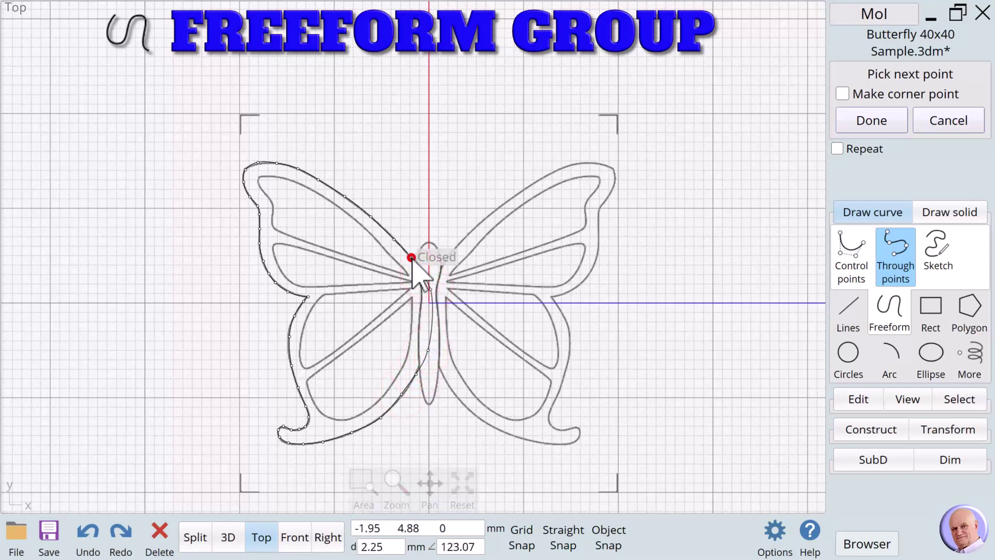
Close the left wing outline, show its control points, and pick points on its upper edge
{"action": "left_click", "coordinate": [411, 258]}
{"action": "left_click", "coordinate": [257, 161]}
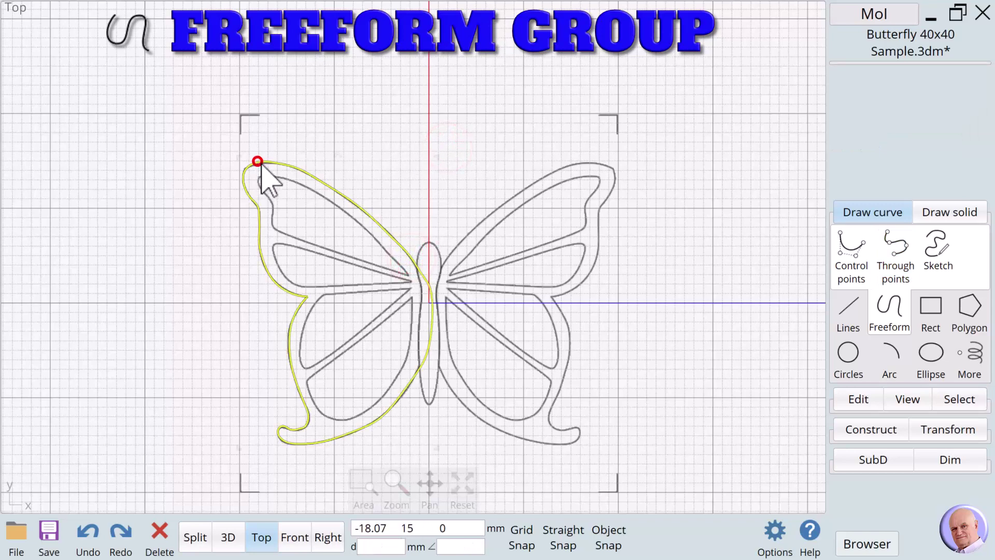
{"action": "left_click", "coordinate": [863, 400]}
{"action": "left_click", "coordinate": [853, 323]}
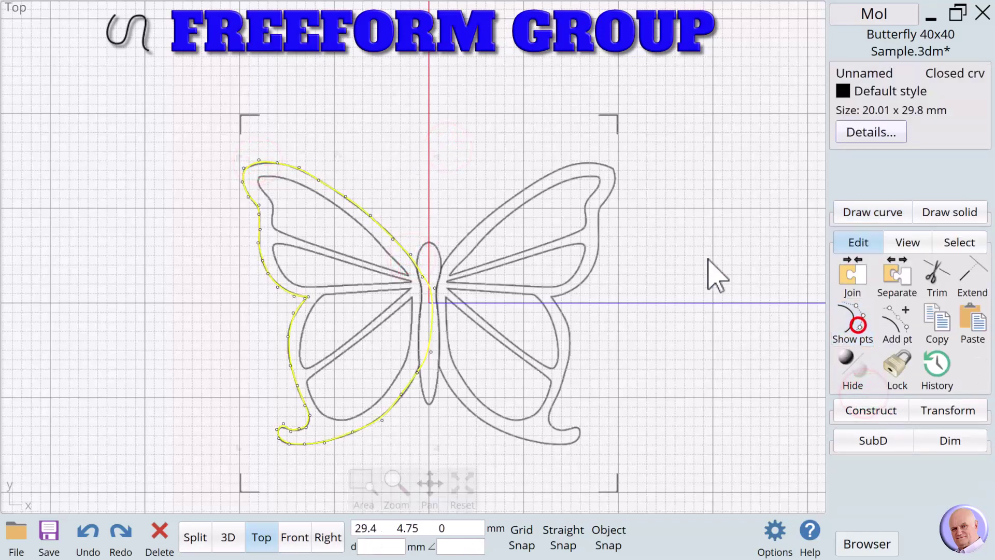
{"action": "left_click", "coordinate": [394, 133]}
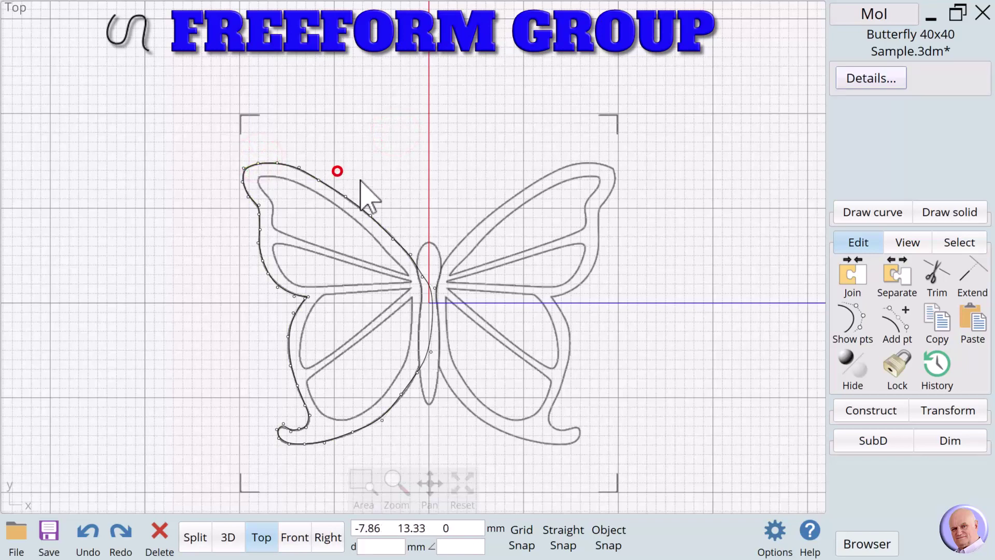
{"action": "left_click", "coordinate": [320, 180]}
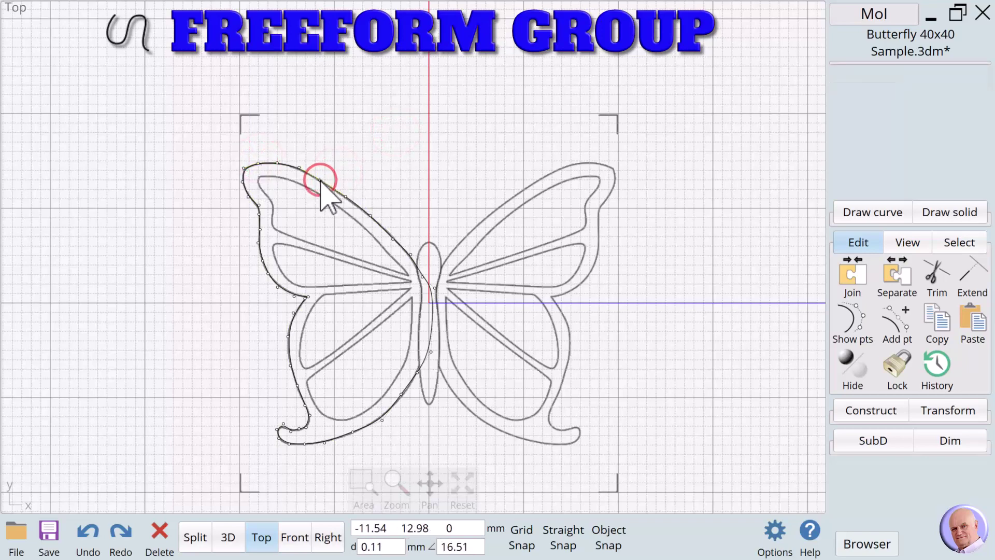
{"action": "left_click", "coordinate": [364, 193]}
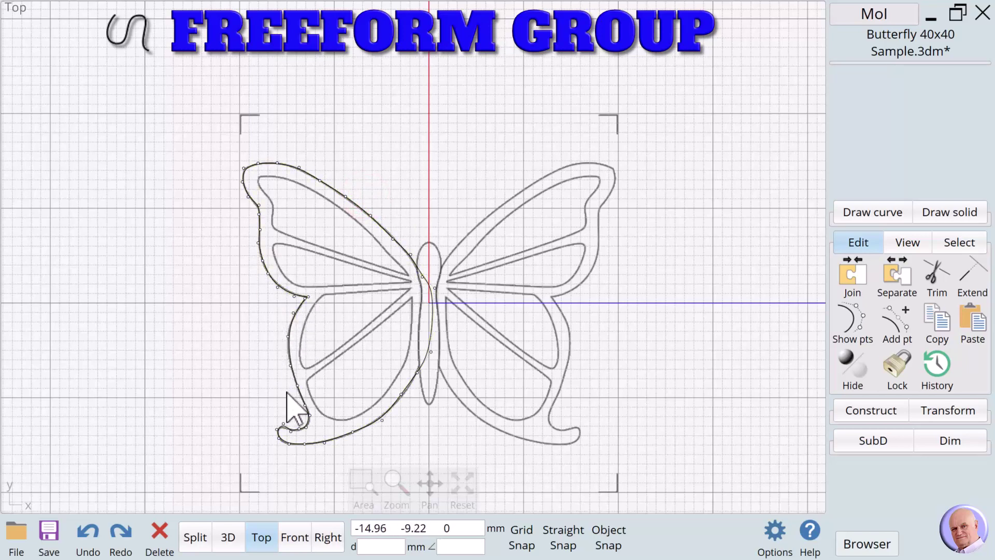
Nudge points at the left wing's lower tip to follow the traced outline
{"action": "scroll", "coordinate": [287, 435], "scroll_direction": "up", "scroll_amount": 3}
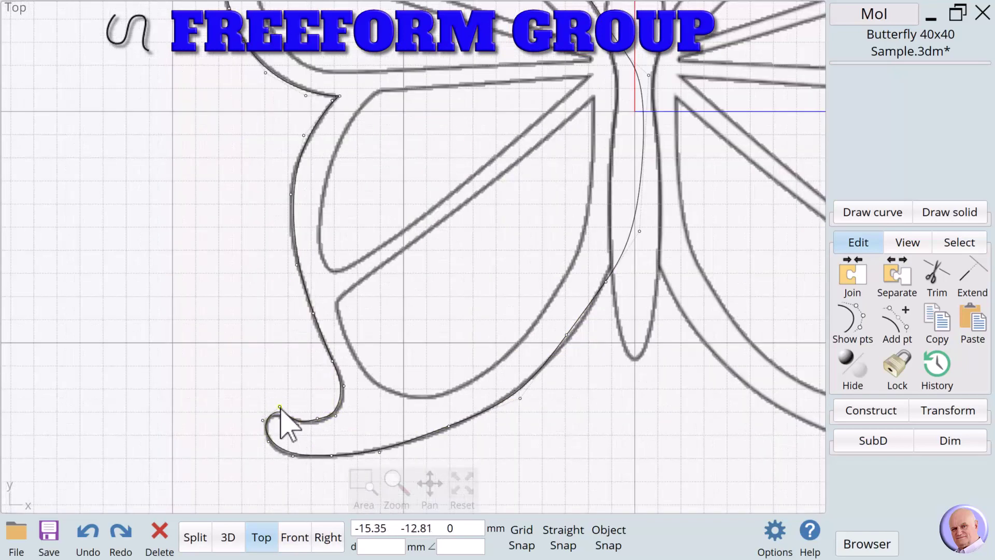
{"action": "left_click", "coordinate": [277, 412]}
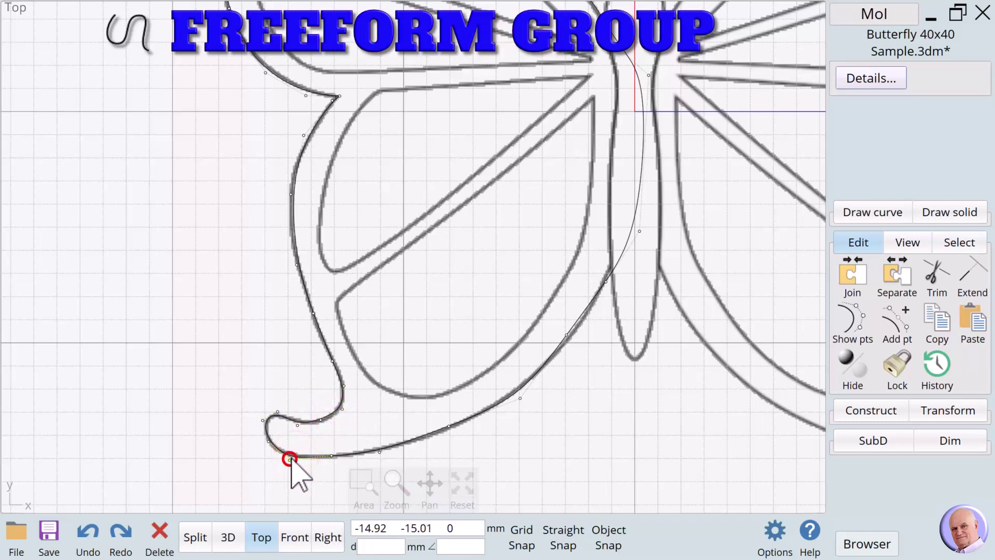
{"action": "left_click_drag", "start_coordinate": [269, 444], "coordinate": [266, 446]}
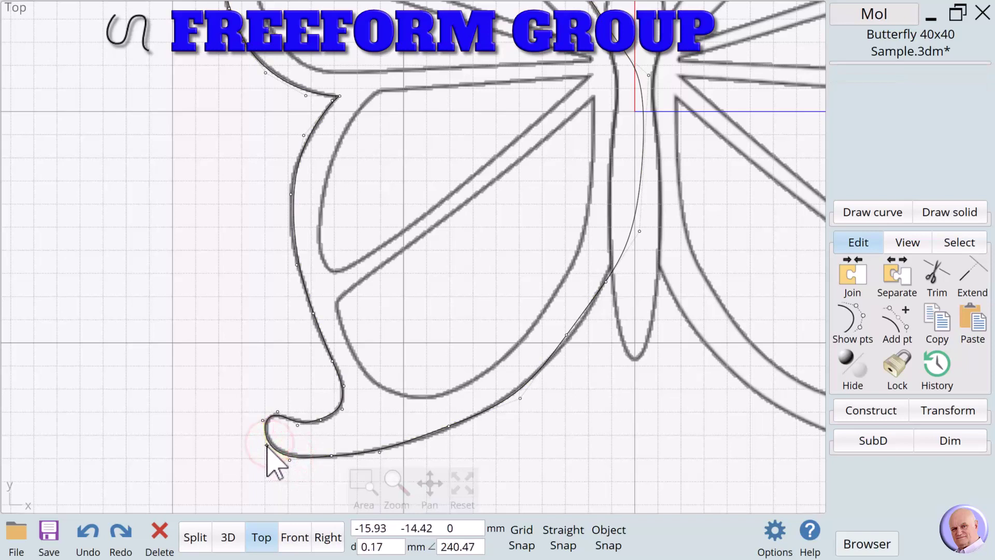
{"action": "left_click", "coordinate": [375, 452]}
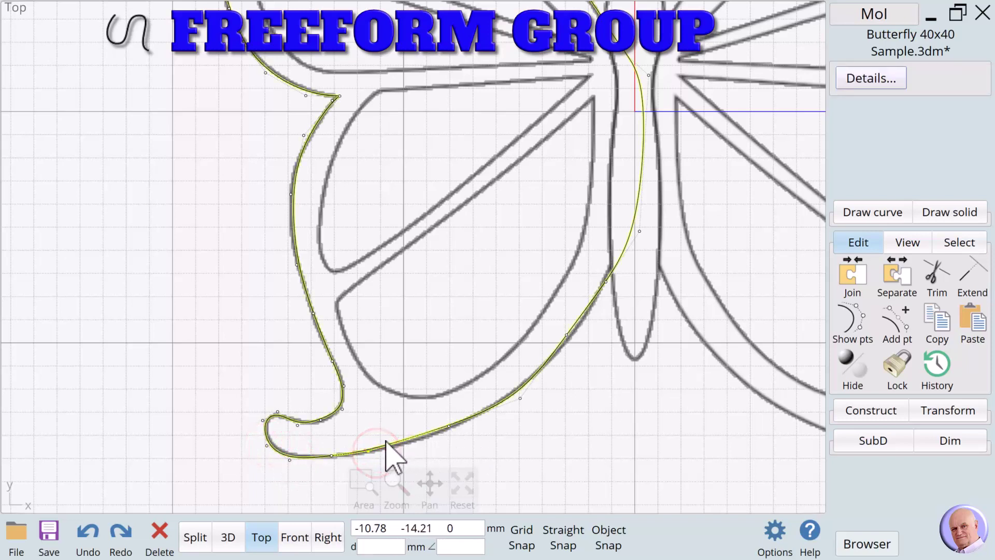
{"action": "left_click_drag", "start_coordinate": [369, 451], "coordinate": [371, 452]}
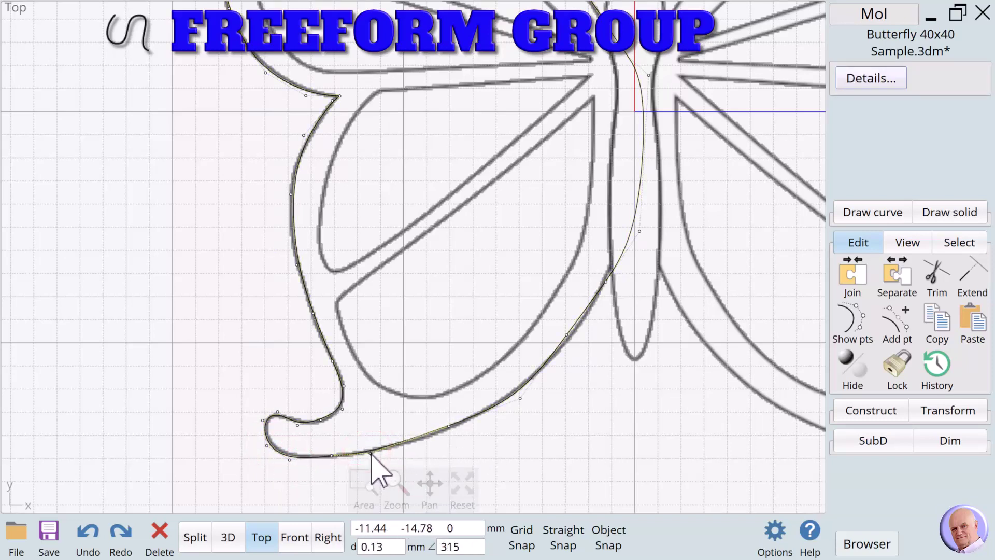
Adjust several points along the wing's lower edge, up to the point nearest the body
{"action": "left_click", "coordinate": [531, 435]}
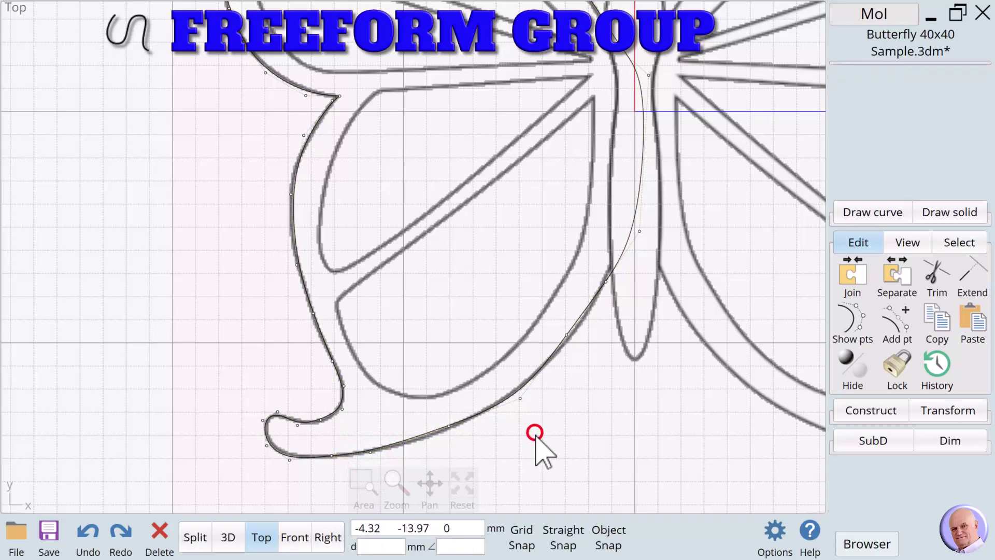
{"action": "left_click", "coordinate": [449, 428]}
{"action": "left_click_drag", "start_coordinate": [450, 428], "coordinate": [450, 429]}
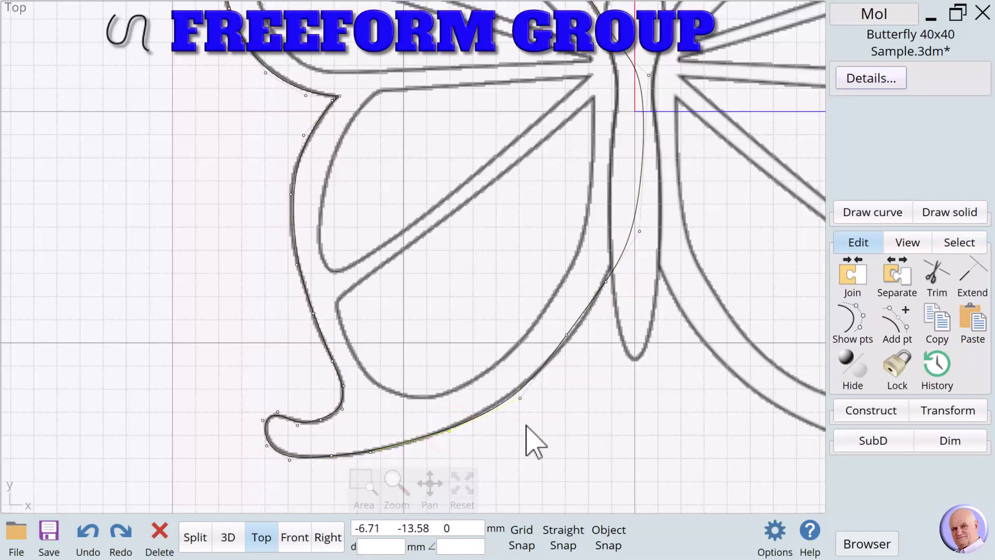
{"action": "left_click", "coordinate": [530, 428]}
{"action": "left_click_drag", "start_coordinate": [520, 399], "coordinate": [522, 410]}
{"action": "left_click", "coordinate": [609, 366]}
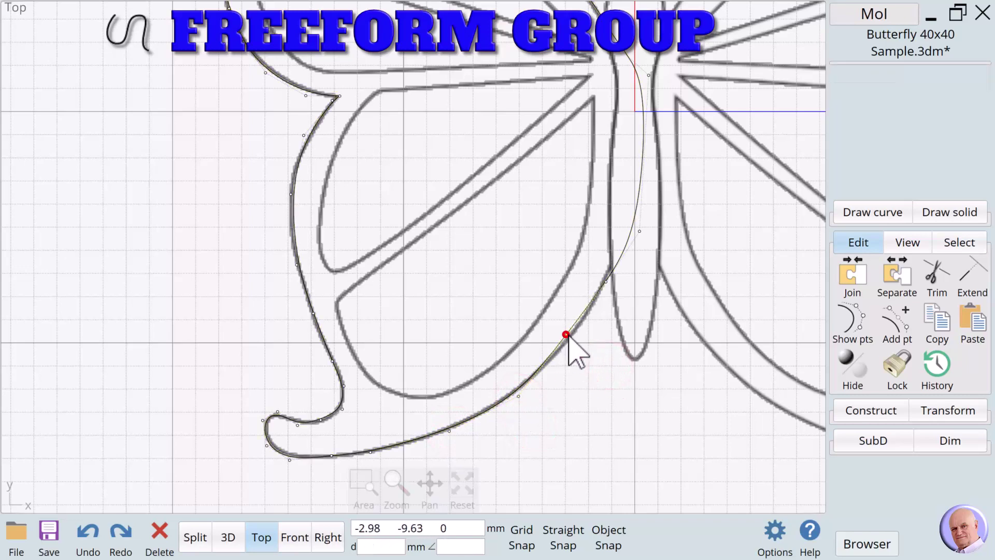
{"action": "left_click_drag", "start_coordinate": [568, 337], "coordinate": [573, 338]}
{"action": "left_click", "coordinate": [596, 340]}
{"action": "scroll", "coordinate": [584, 378], "scroll_direction": "down", "scroll_amount": 3}
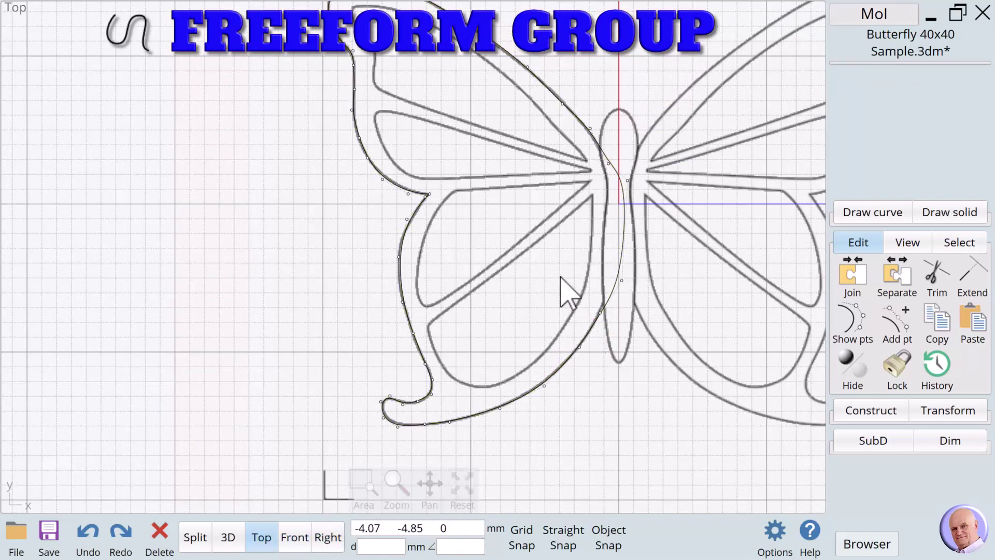
With grid and object snaps on, draw the small head ellipse on the centre line
{"action": "mouse_move", "coordinate": [430, 483]}
{"action": "left_mouse_down"}
{"action": "mouse_move", "coordinate": [437, 493]}
{"action": "mouse_move", "coordinate": [420, 490]}
{"action": "left_mouse_up"}
{"action": "left_click", "coordinate": [871, 213]}
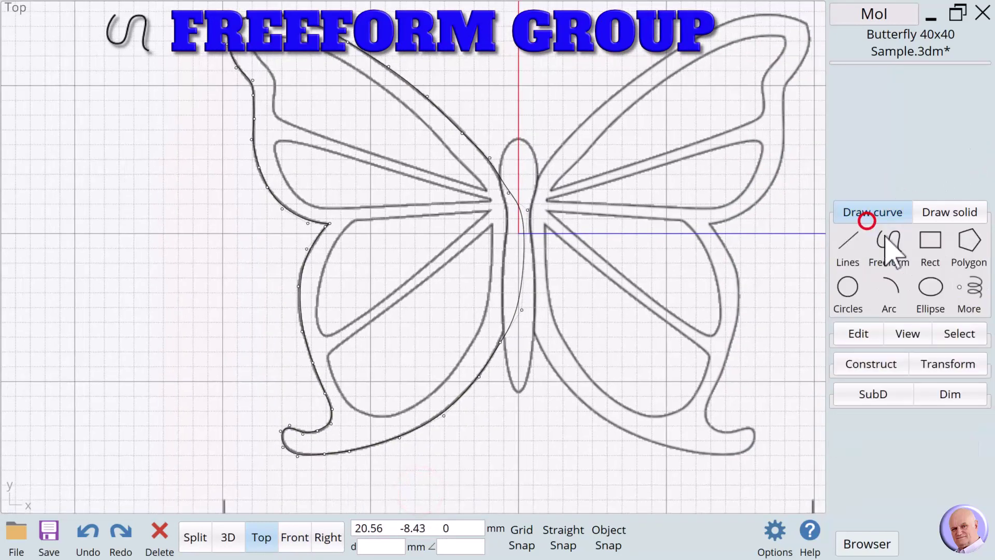
{"action": "left_click", "coordinate": [931, 290]}
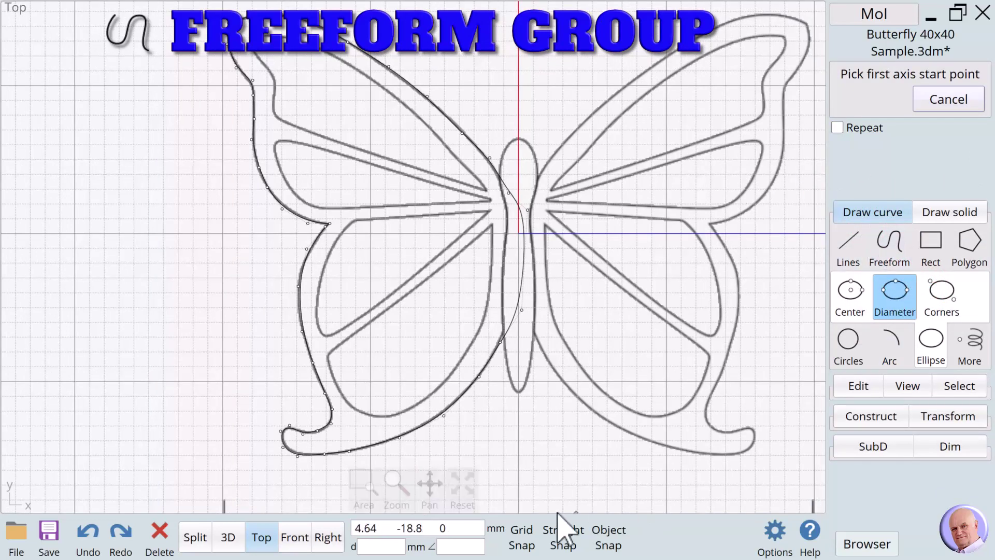
{"action": "left_click", "coordinate": [521, 539]}
{"action": "left_click", "coordinate": [625, 533]}
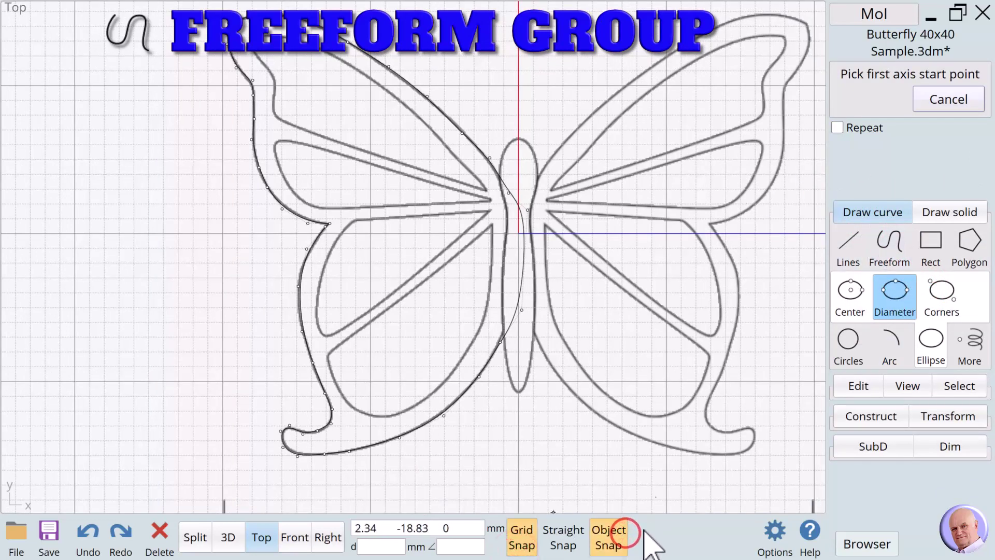
{"action": "left_click", "coordinate": [517, 138]}
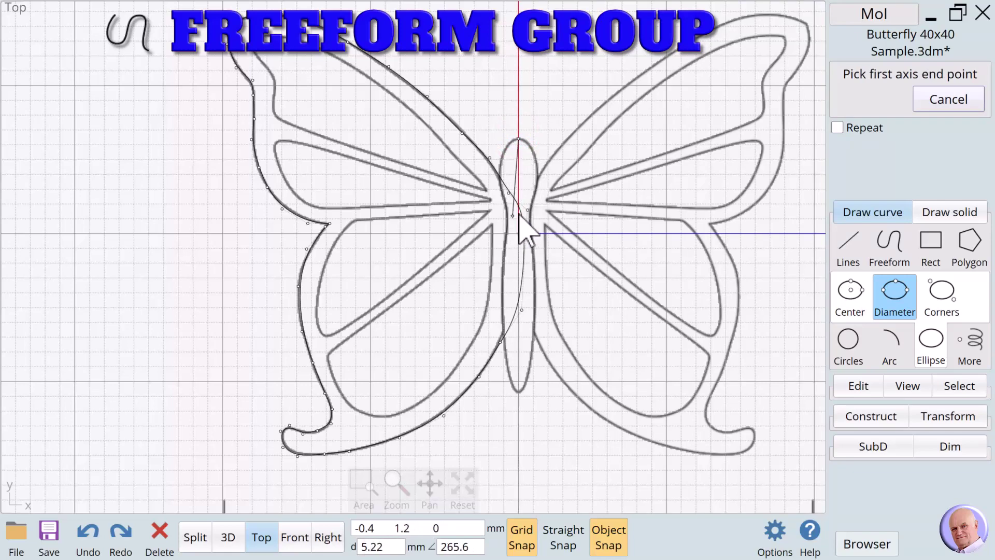
{"action": "scroll", "coordinate": [518, 212], "scroll_direction": "up", "scroll_amount": 3}
{"action": "left_click", "coordinate": [519, 213]}
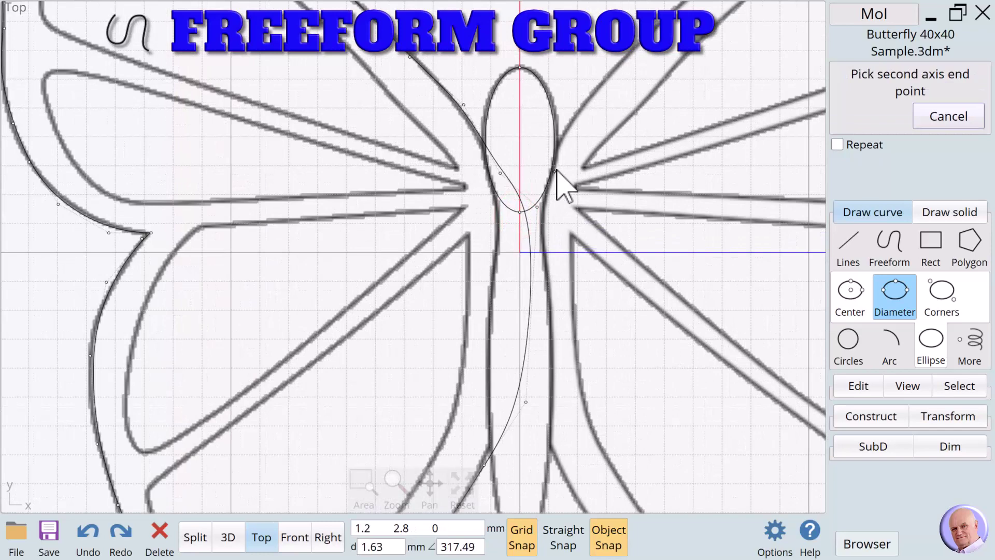
{"action": "left_click", "coordinate": [556, 170]}
{"action": "scroll", "coordinate": [604, 349], "scroll_direction": "down", "scroll_amount": 2}
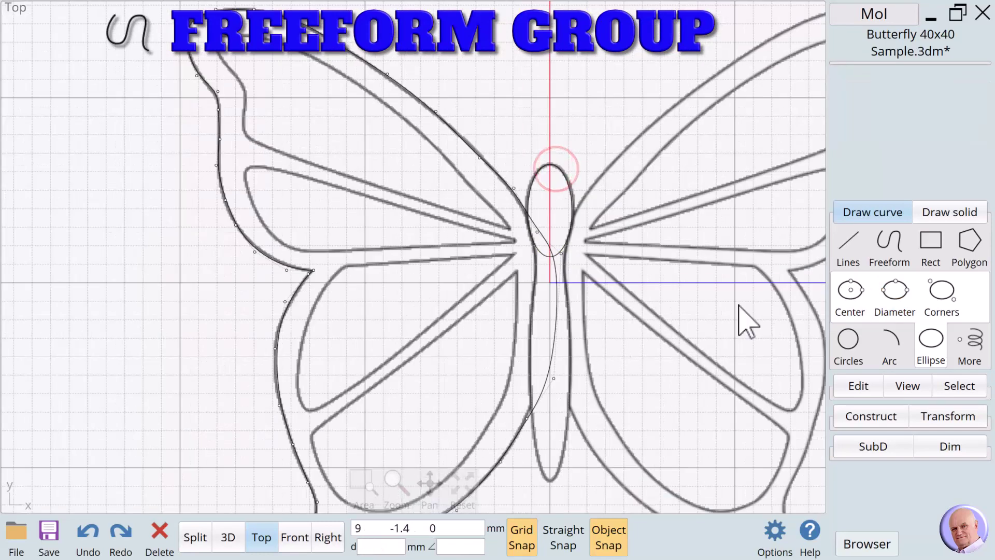
Draw the 2.4 x 13.6 mm body ellipse from its bottom tip up into the head
{"action": "left_click", "coordinate": [895, 292]}
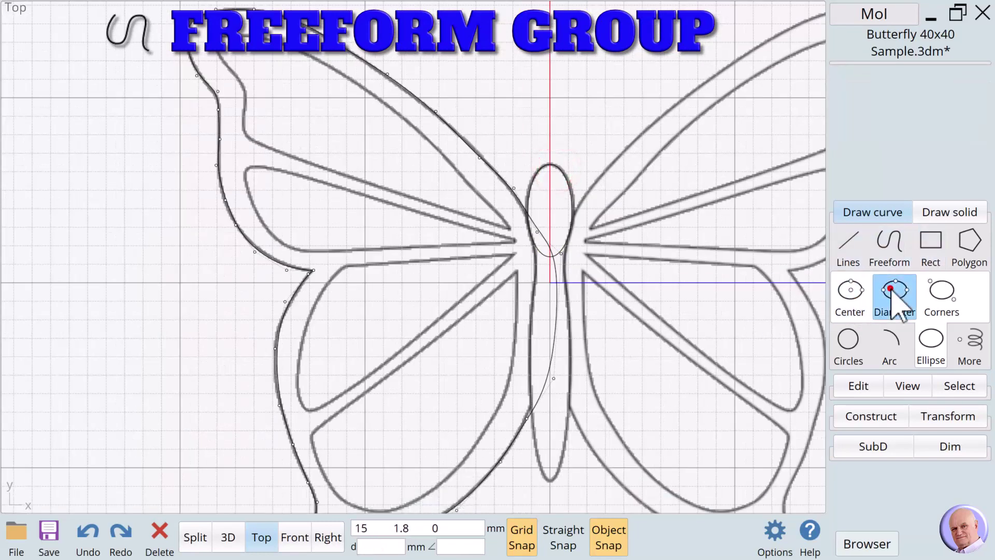
{"action": "left_click", "coordinate": [550, 487]}
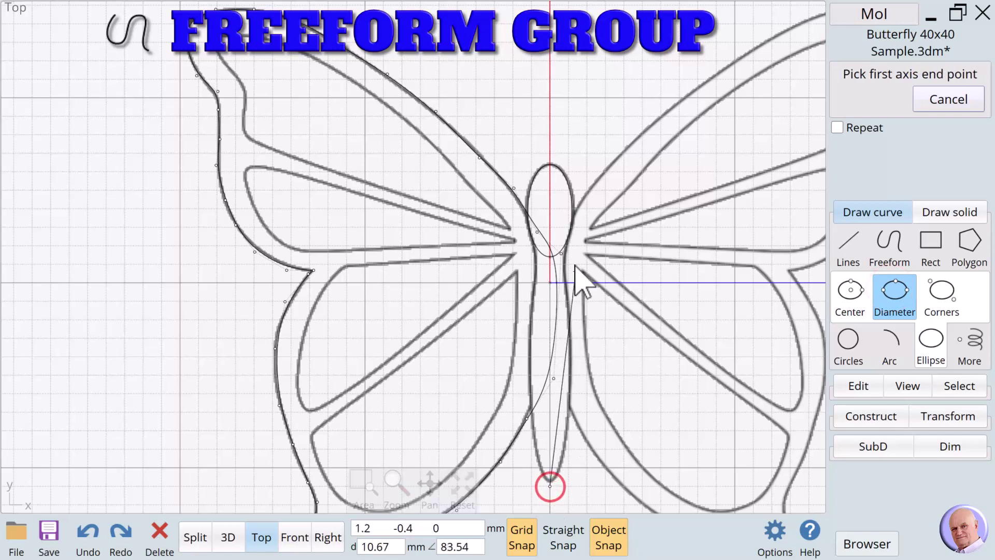
{"action": "left_click", "coordinate": [549, 235]}
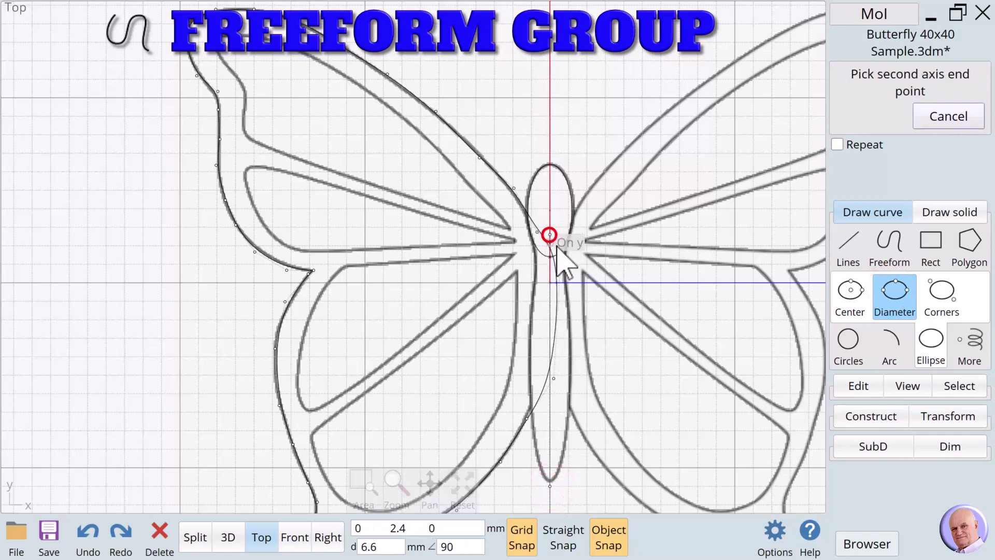
{"action": "left_click", "coordinate": [572, 283]}
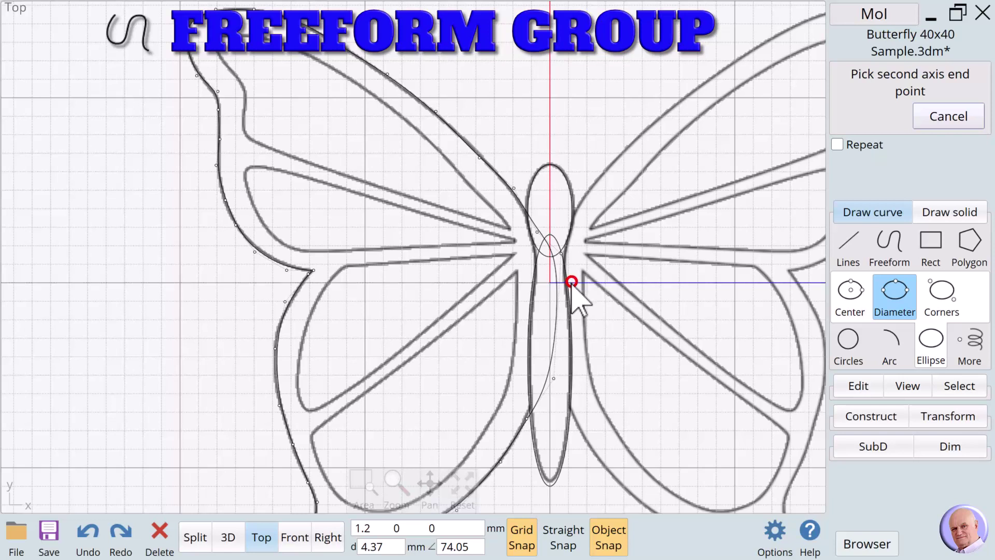
{"action": "left_click", "coordinate": [556, 240]}
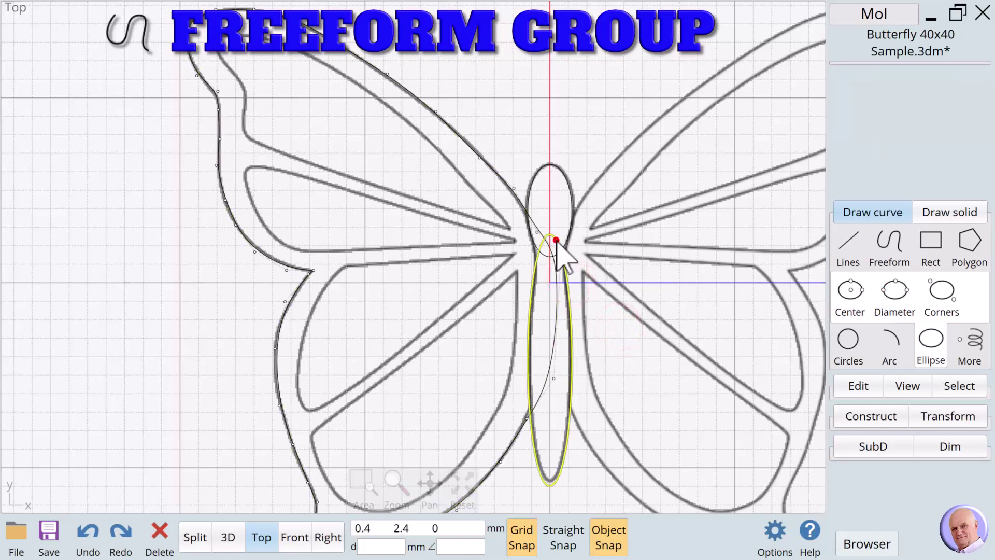
Boolean Union the head and body ellipses into a single outline
{"action": "left_click", "coordinate": [872, 418]}
{"action": "left_click", "coordinate": [854, 311]}
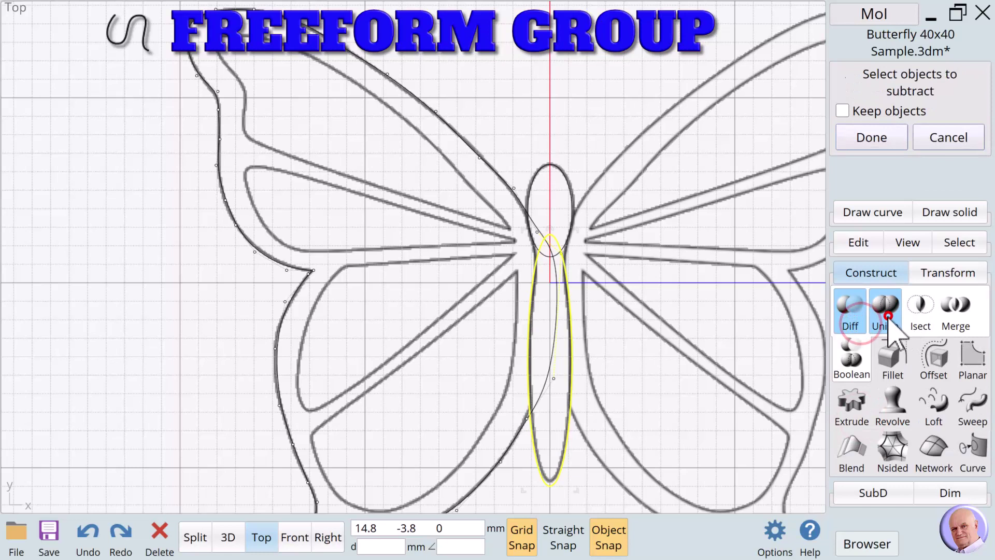
{"action": "left_click", "coordinate": [886, 314]}
{"action": "left_click", "coordinate": [550, 253]}
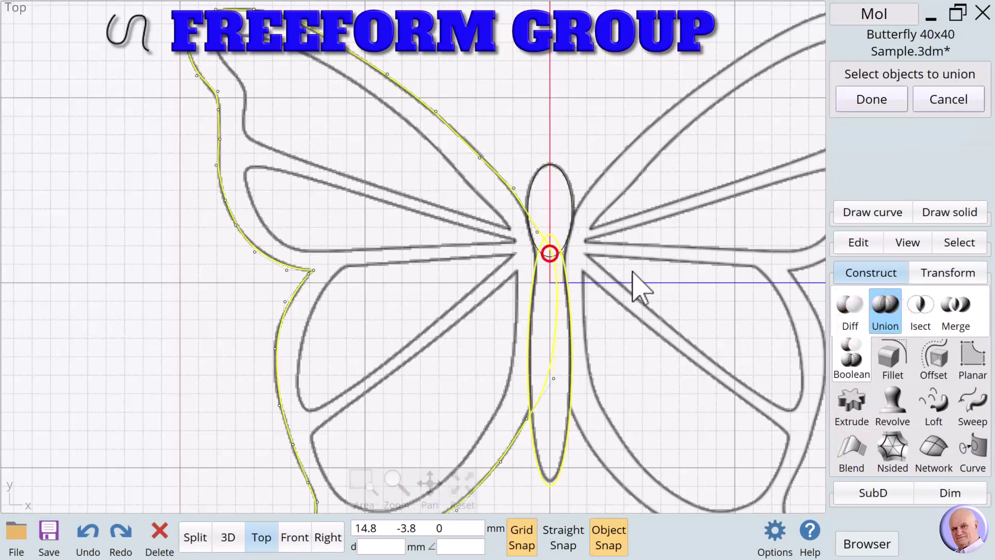
{"action": "left_click", "coordinate": [652, 268]}
{"action": "left_click", "coordinate": [543, 253]}
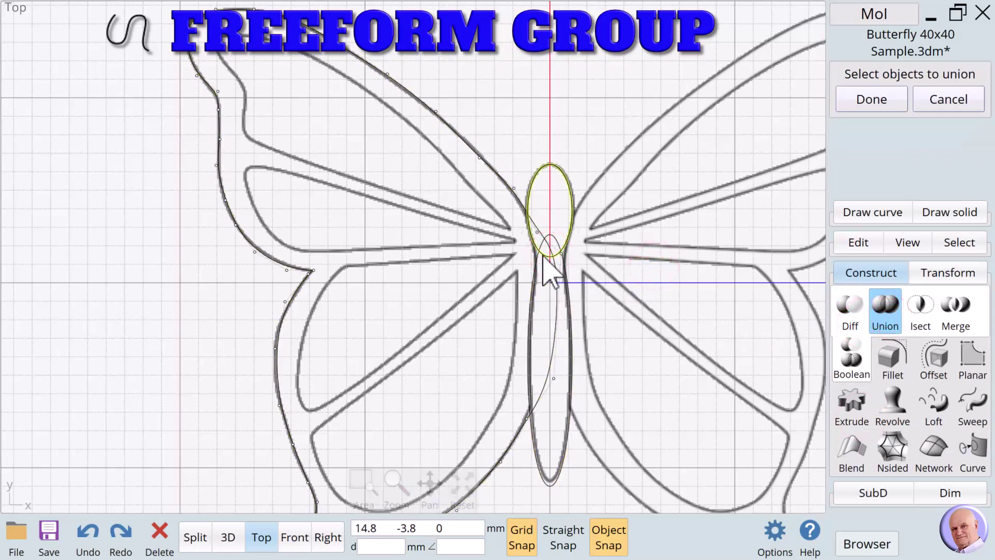
{"action": "left_click", "coordinate": [542, 254]}
{"action": "left_click", "coordinate": [891, 300]}
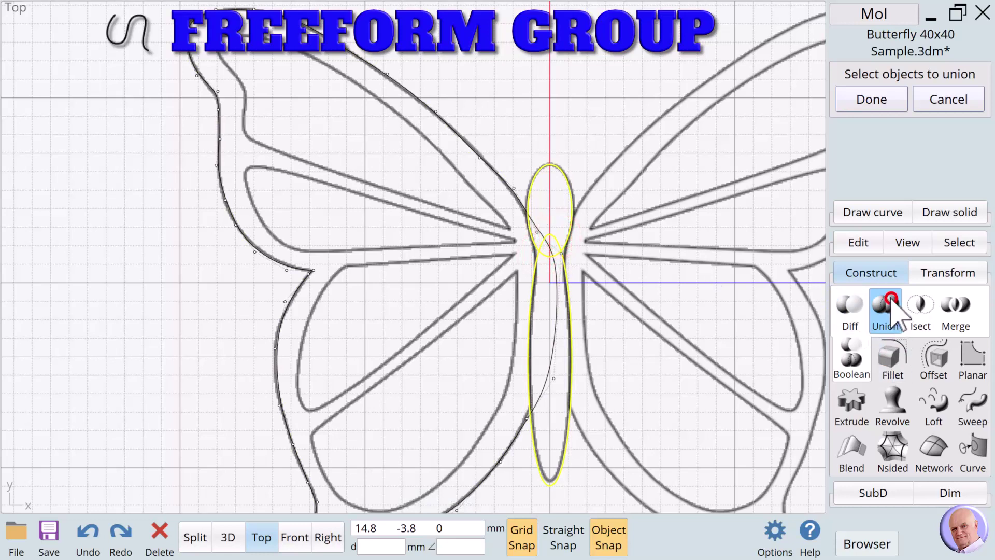
{"action": "left_click", "coordinate": [876, 98]}
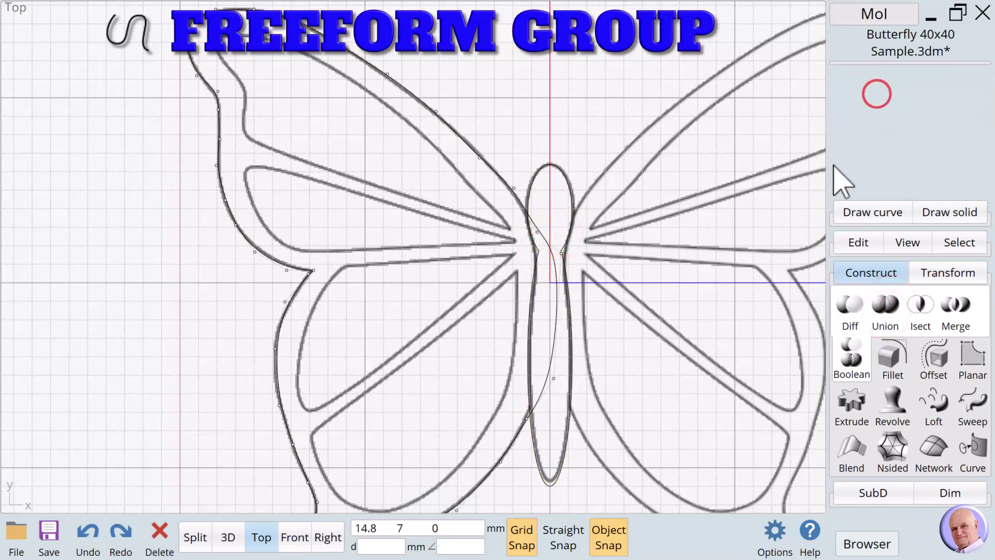
Select the merged outline to confirm its 2.4 x 17.4 mm size
{"action": "left_click", "coordinate": [539, 253]}
{"action": "left_click", "coordinate": [545, 250]}
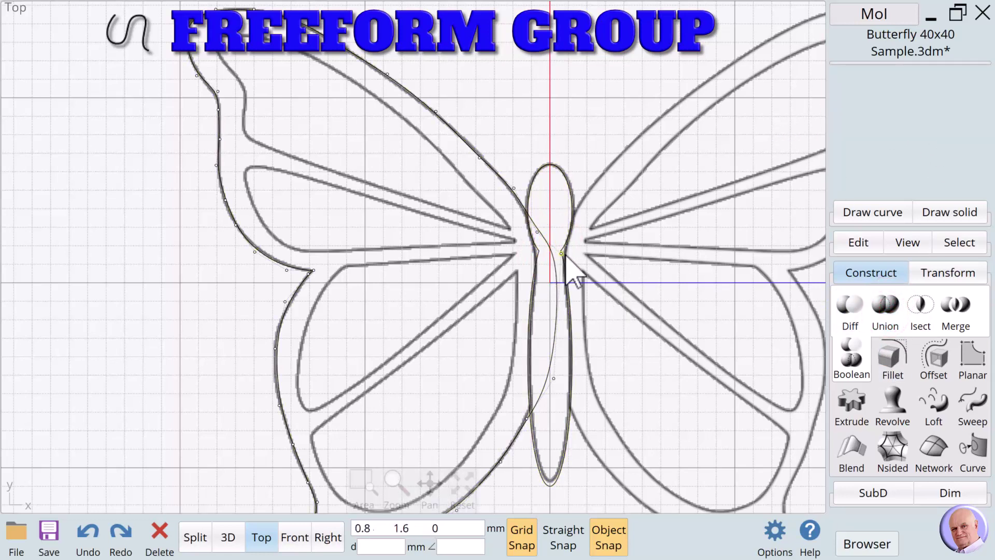
{"action": "left_click", "coordinate": [859, 242]}
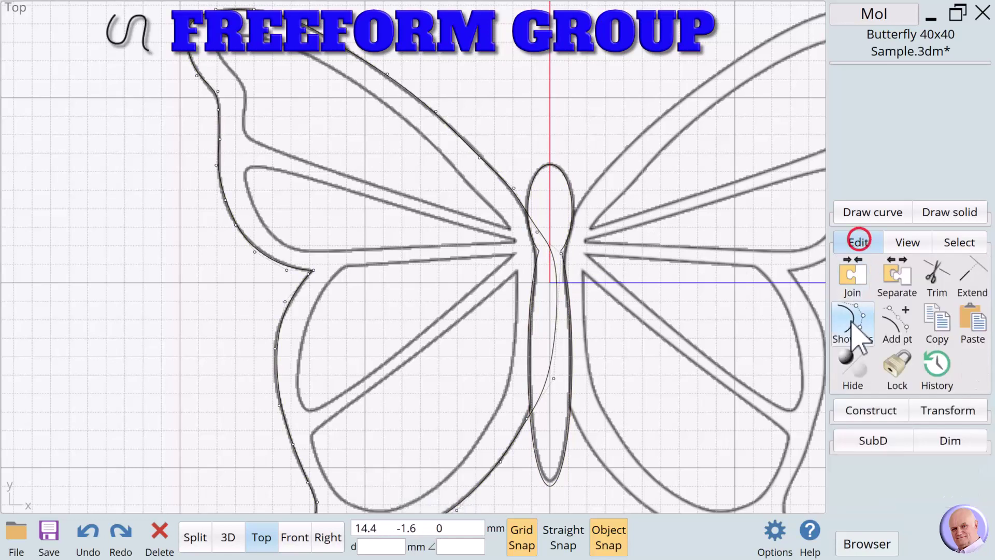
{"action": "left_click", "coordinate": [569, 230]}
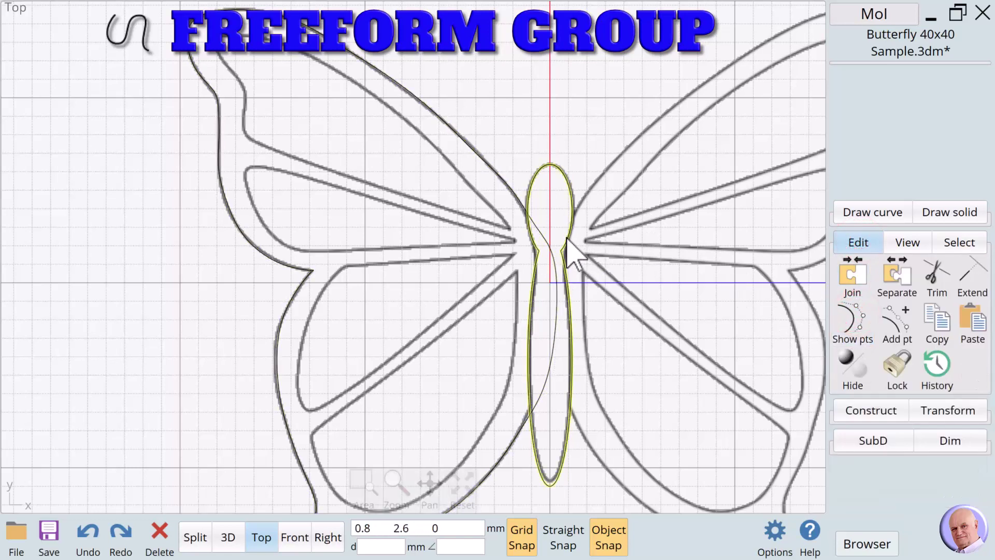
{"action": "left_click", "coordinate": [567, 238]}
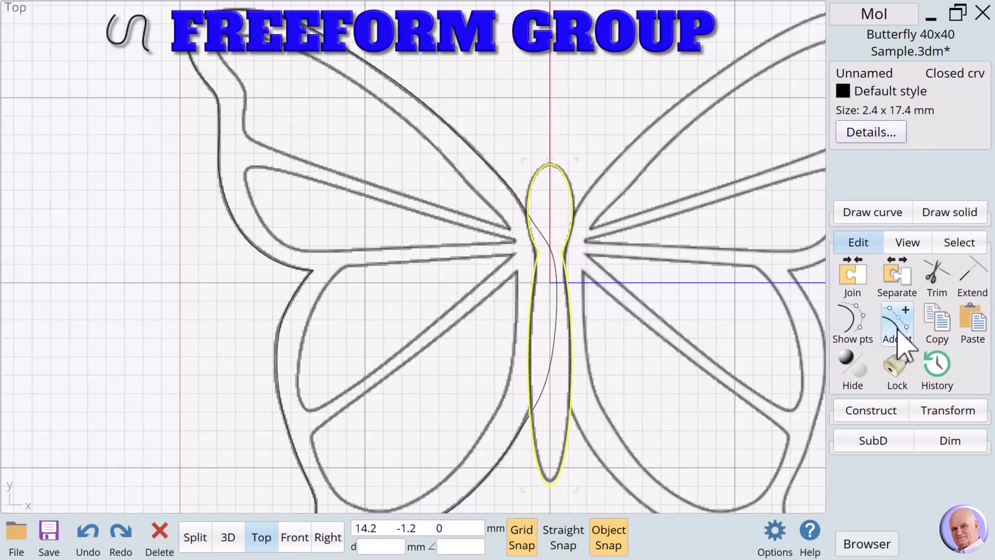
Round the merged body outline's neck corners with a 5 mm circular fillet
{"action": "left_click", "coordinate": [871, 410]}
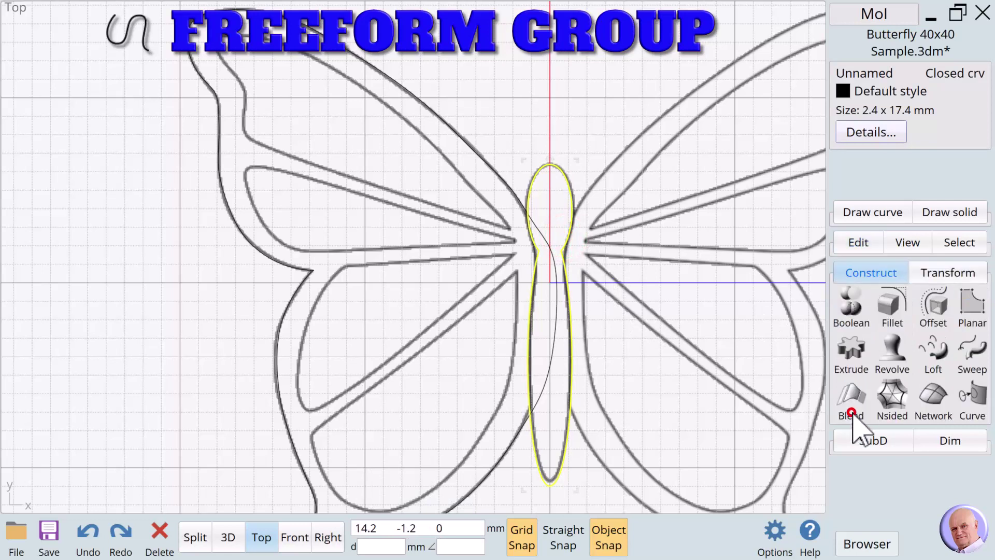
{"action": "left_click", "coordinate": [892, 312]}
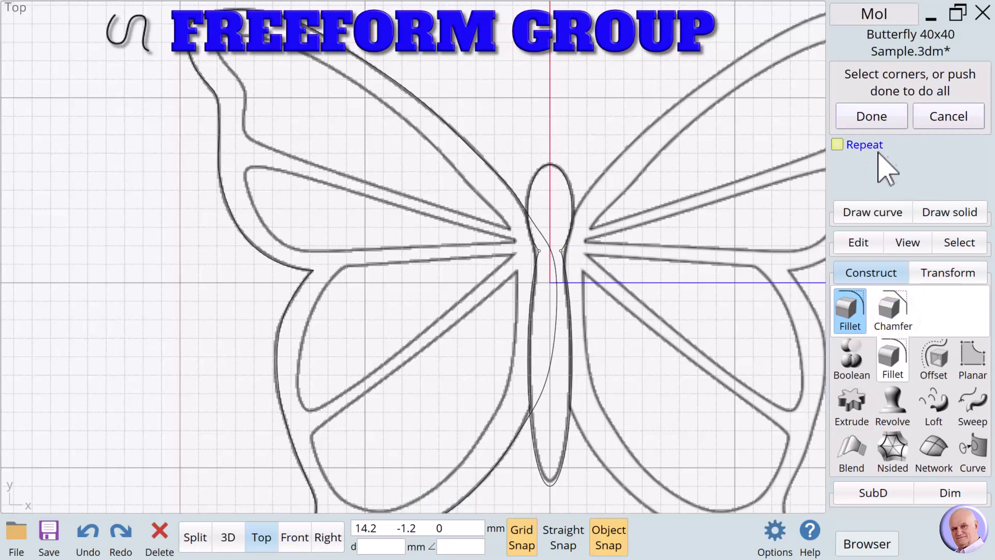
{"action": "left_click", "coordinate": [871, 118]}
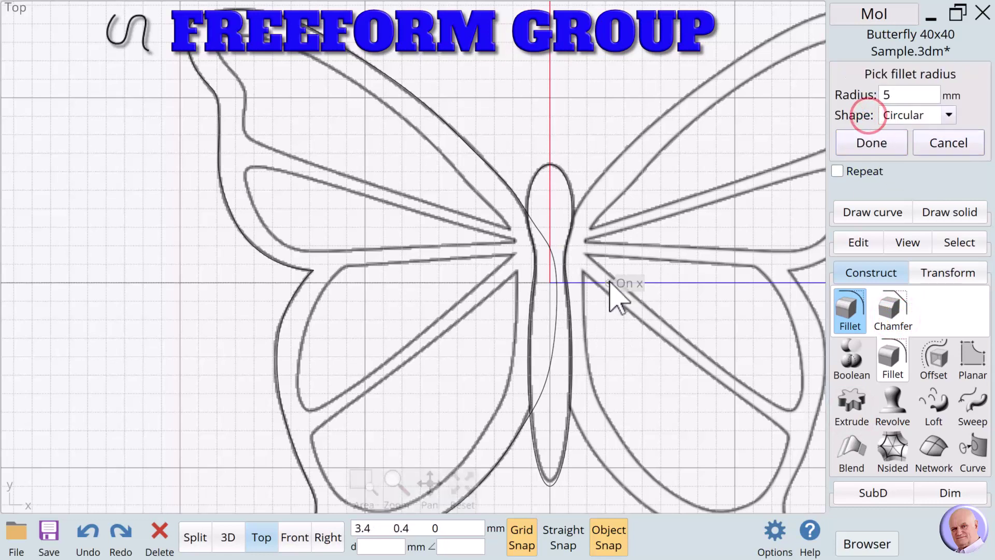
{"action": "left_click", "coordinate": [855, 145]}
{"action": "left_click", "coordinate": [589, 126]}
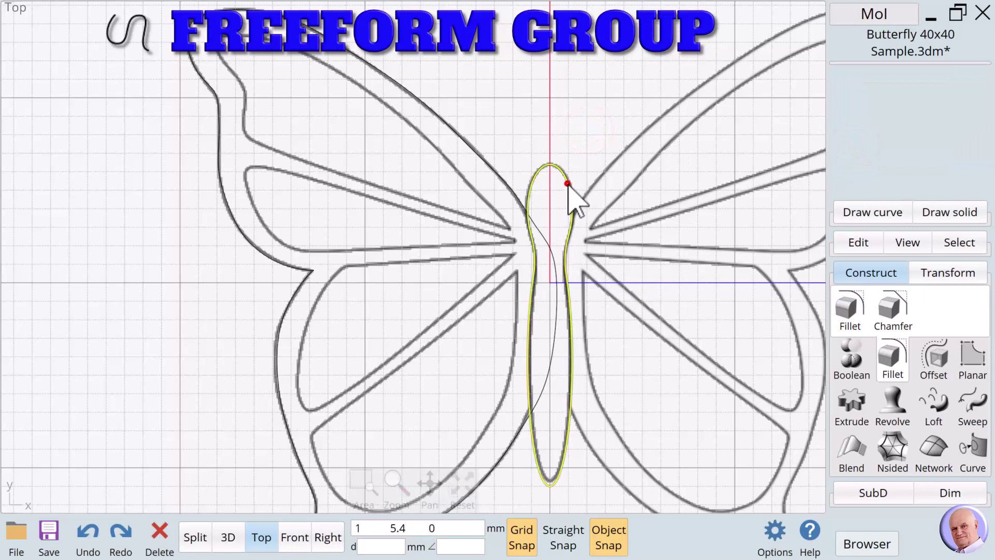
{"action": "left_click", "coordinate": [568, 184]}
{"action": "left_click", "coordinate": [604, 111]}
{"action": "left_click", "coordinate": [658, 410]}
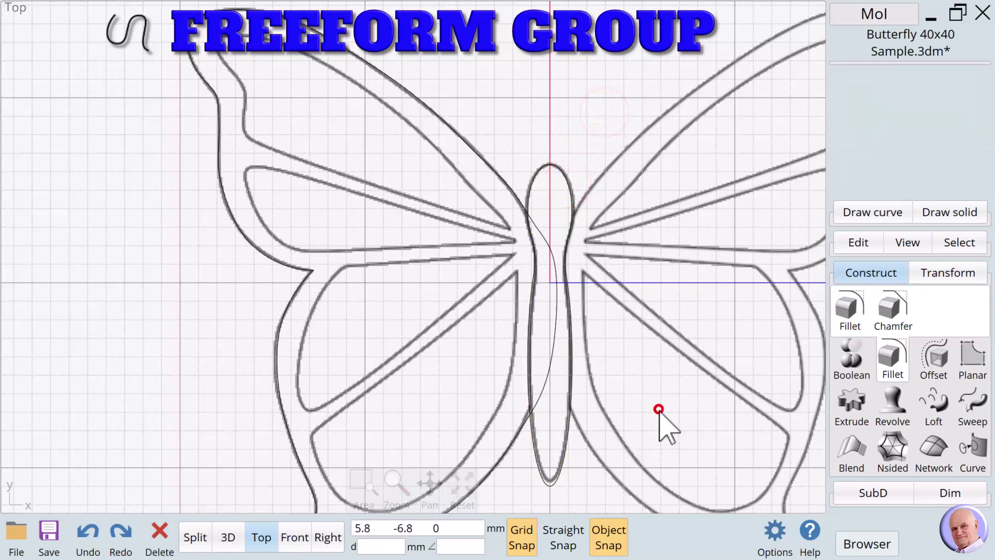
Boolean Diff the body curve from the left wing outline with Keep objects on
{"action": "left_click", "coordinate": [506, 489]}
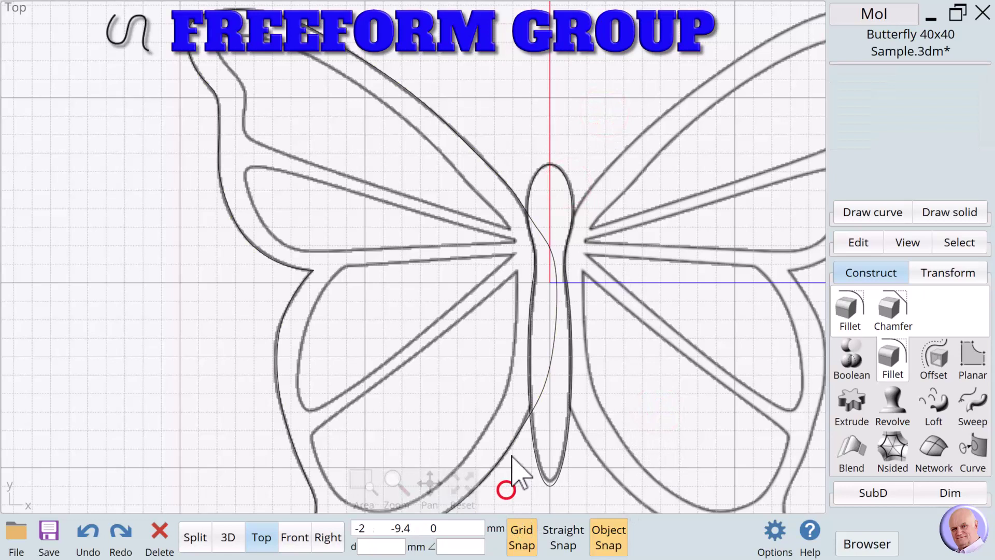
{"action": "left_click", "coordinate": [497, 459]}
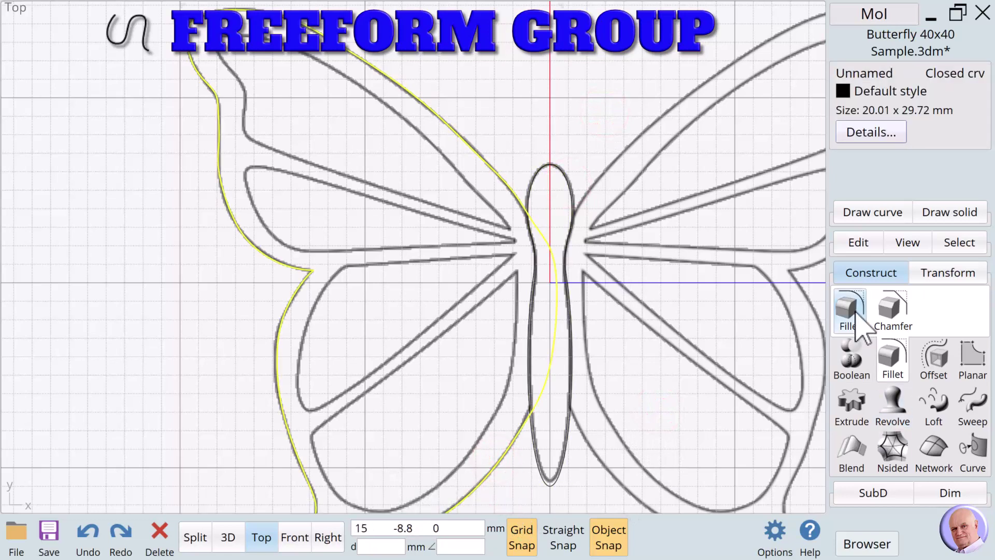
{"action": "left_click", "coordinate": [855, 273]}
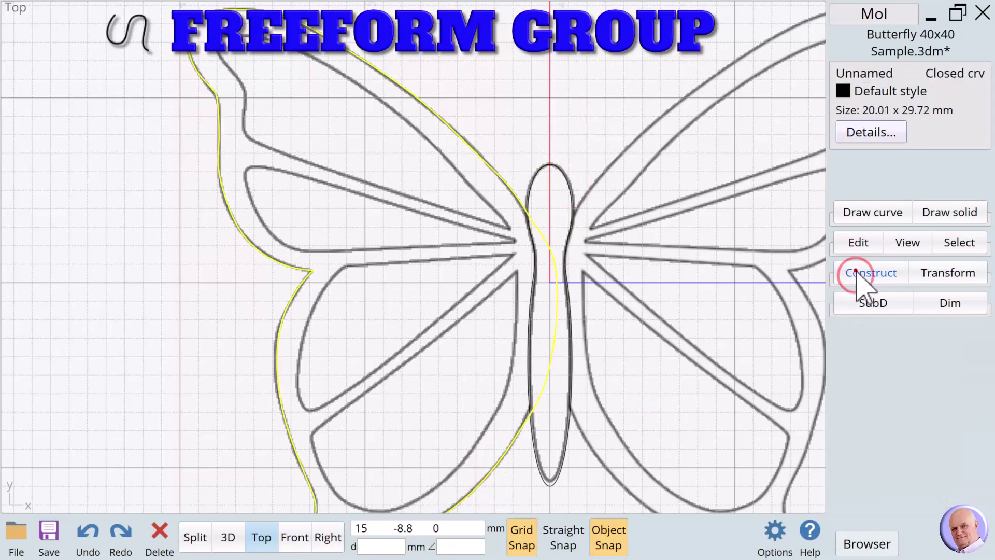
{"action": "left_click", "coordinate": [856, 273]}
{"action": "left_click", "coordinate": [854, 362]}
{"action": "left_click", "coordinate": [850, 306]}
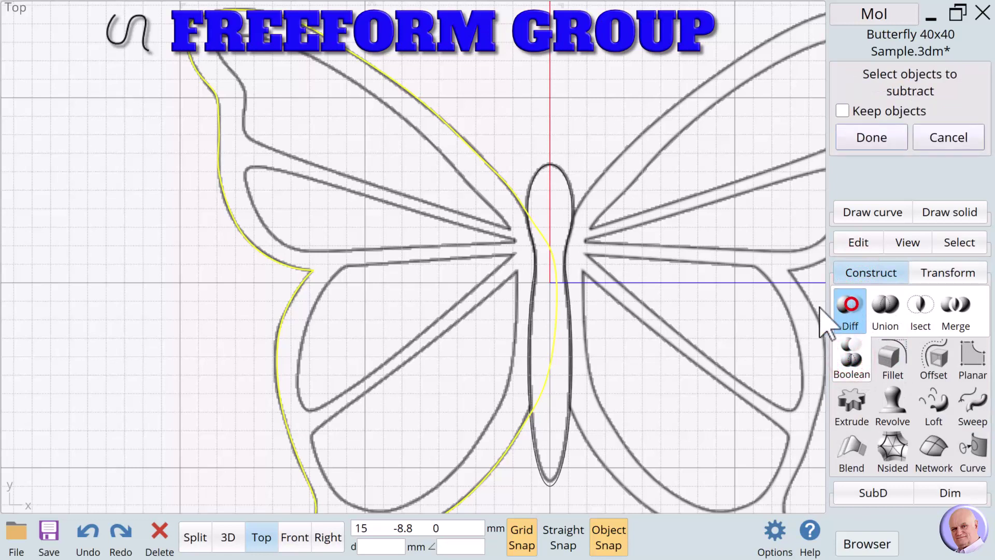
{"action": "left_click", "coordinate": [842, 110]}
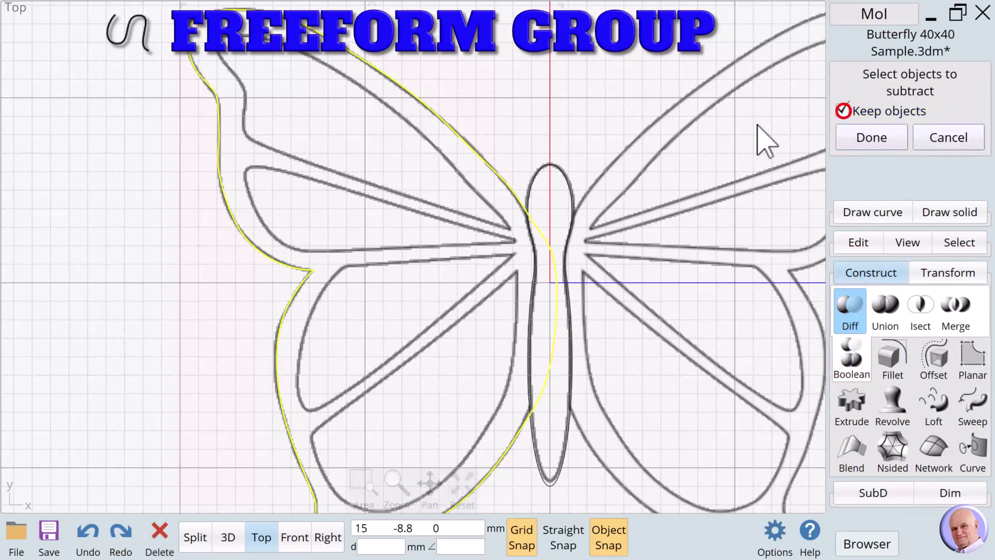
{"action": "left_click", "coordinate": [558, 165]}
{"action": "left_click", "coordinate": [875, 136]}
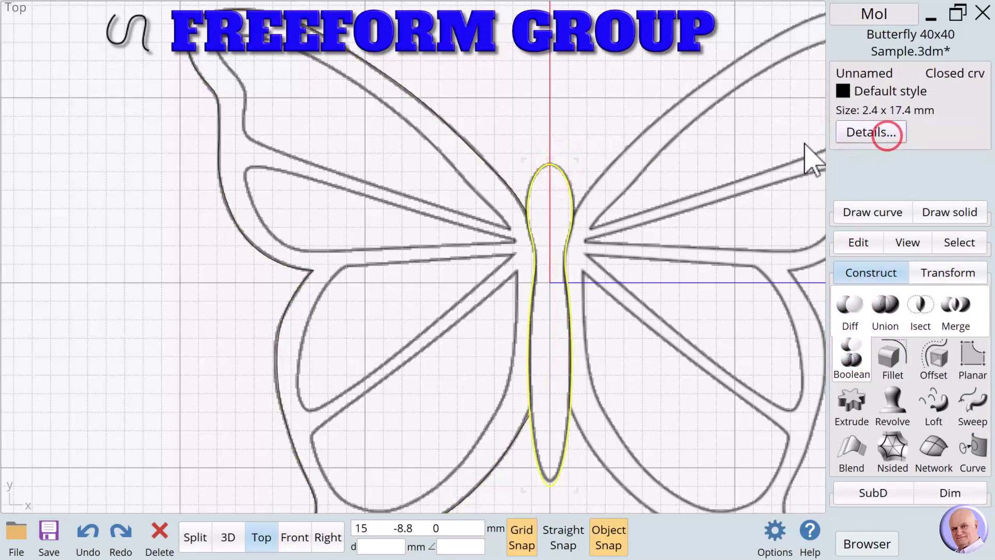
Check the trimmed wing and kept body curve, then reselect the left wing outline
{"action": "left_click", "coordinate": [525, 130]}
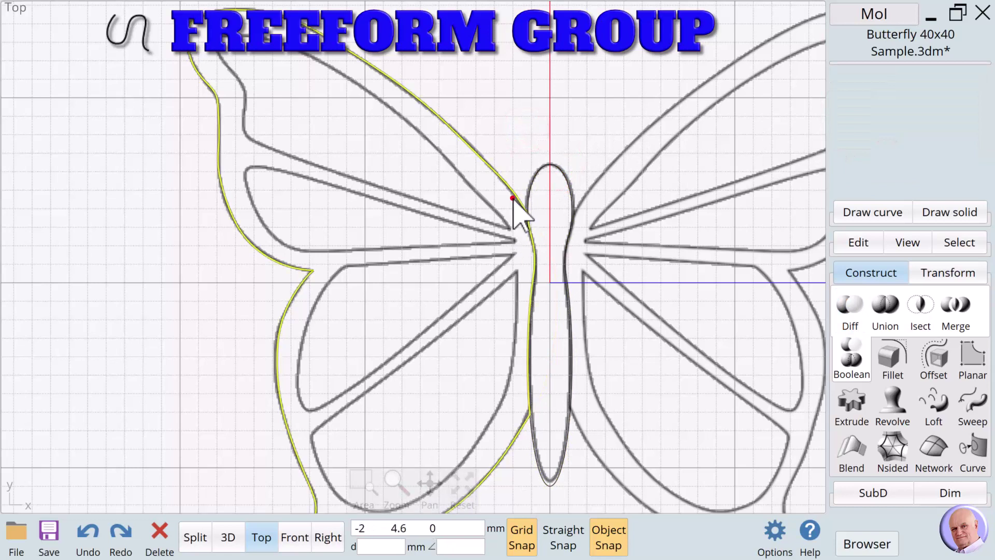
{"action": "left_click", "coordinate": [512, 198]}
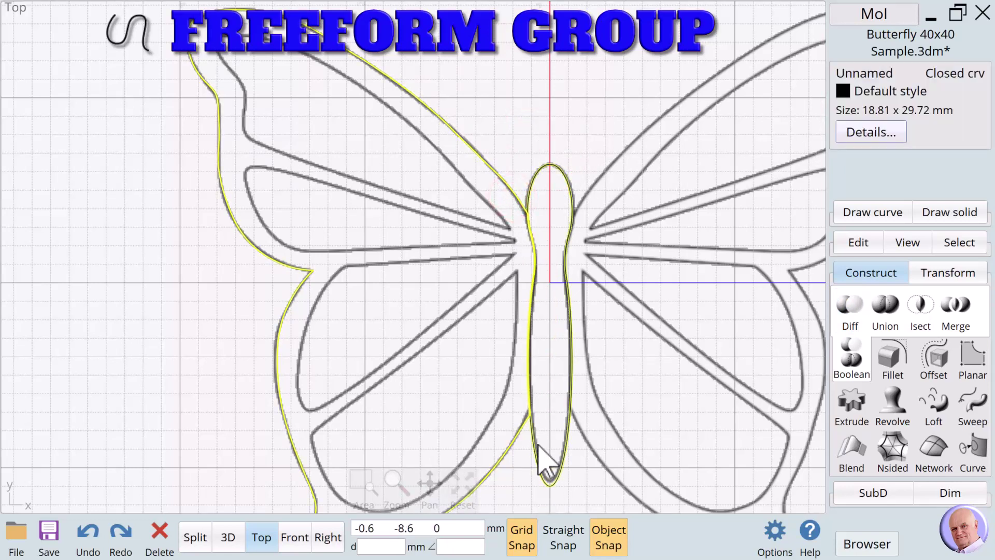
{"action": "left_click", "coordinate": [581, 485]}
{"action": "left_click", "coordinate": [552, 483]}
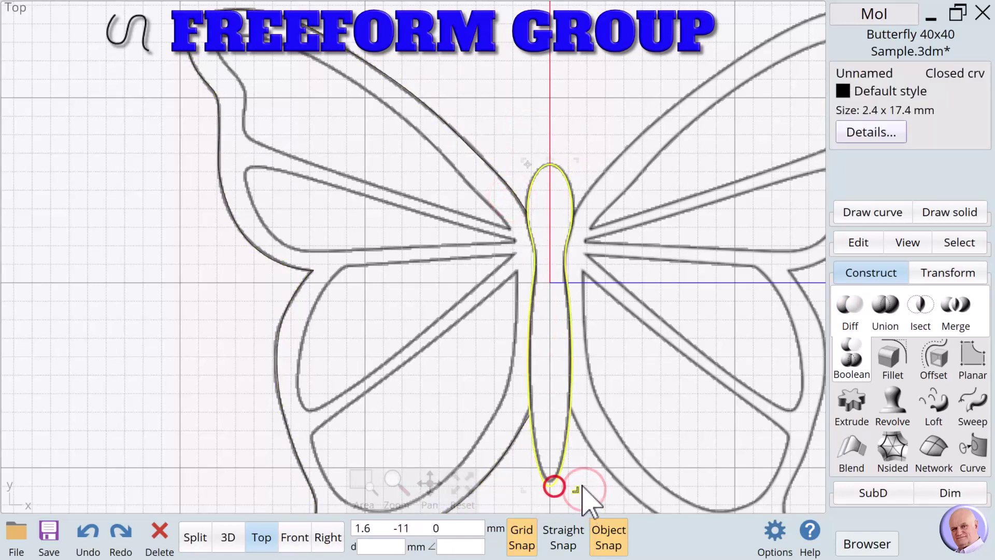
{"action": "left_click", "coordinate": [498, 462]}
{"action": "key", "text": "Escape"}
{"action": "scroll", "coordinate": [507, 478], "scroll_direction": "down", "scroll_amount": 2}
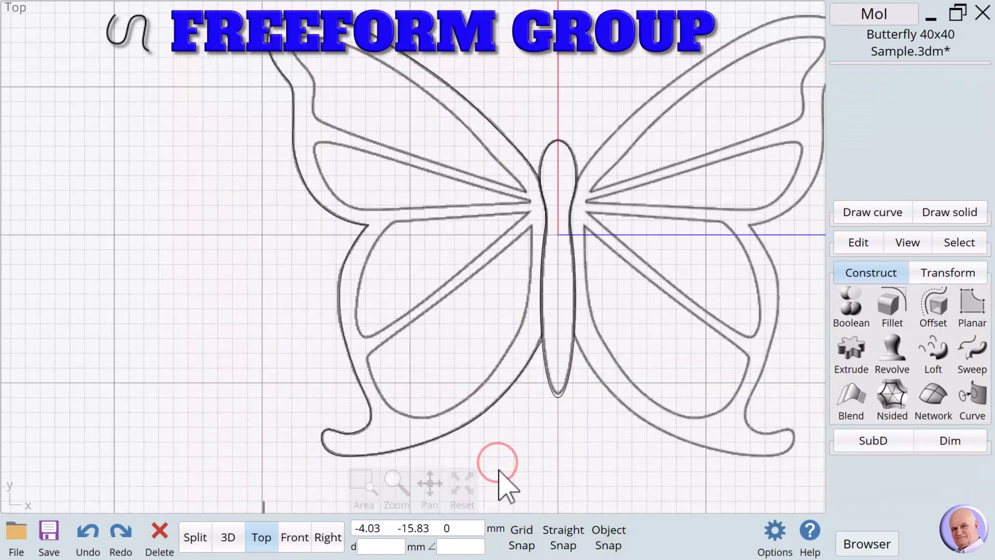
{"action": "left_click", "coordinate": [478, 416]}
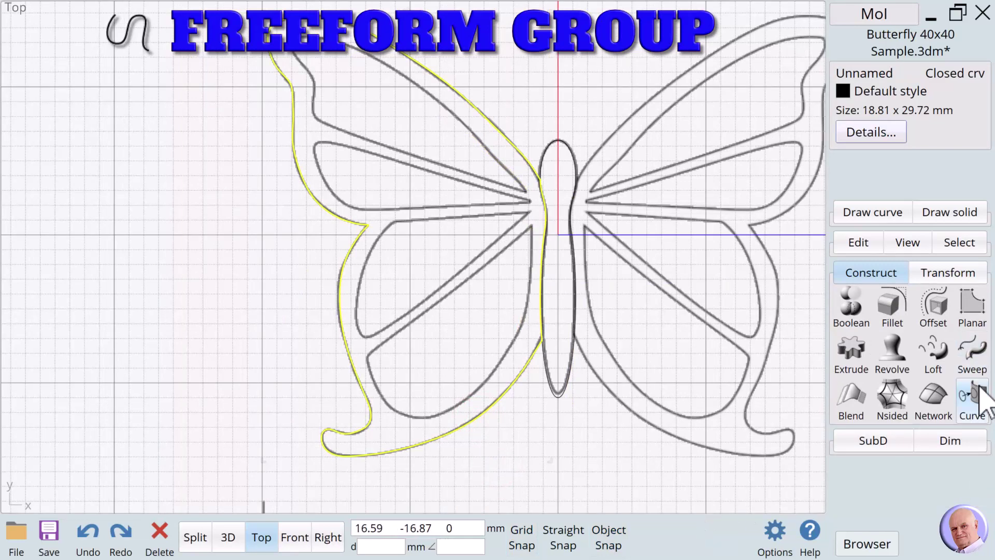
Offset the left wing outline inward through a point inside the wing, giving a 15.63 x 26.15 mm curve
{"action": "left_click", "coordinate": [870, 271]}
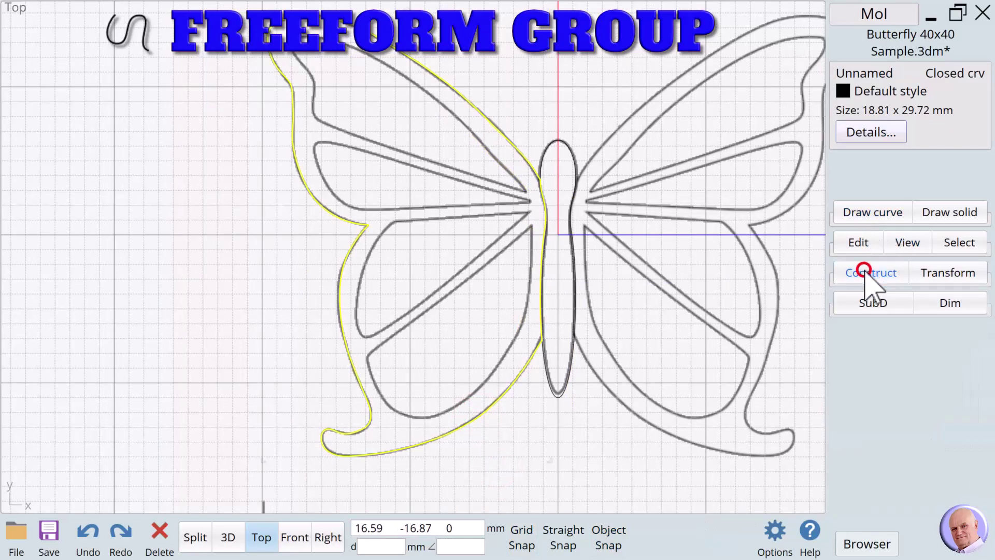
{"action": "left_click", "coordinate": [869, 272]}
{"action": "left_click", "coordinate": [933, 306]}
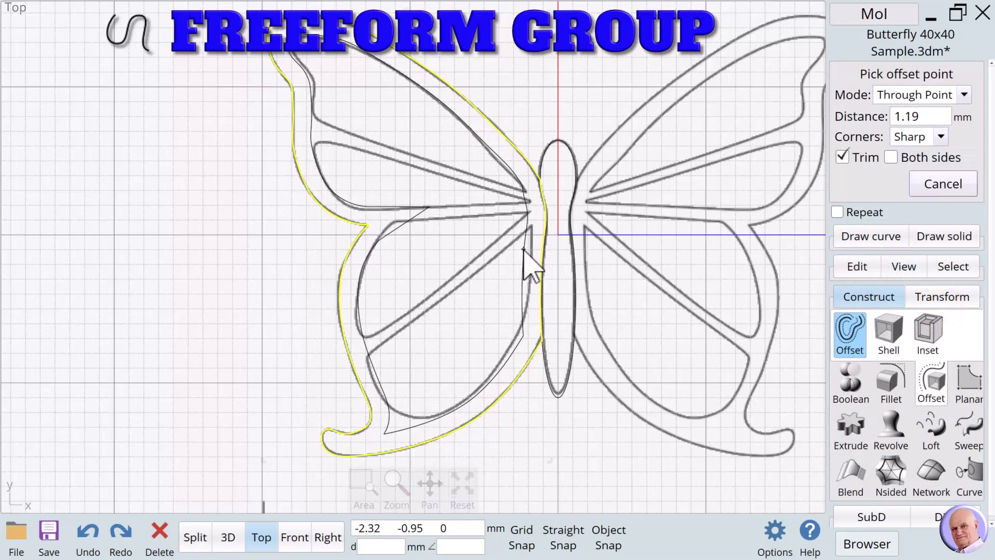
{"action": "left_click", "coordinate": [519, 253]}
{"action": "left_click", "coordinate": [544, 432]}
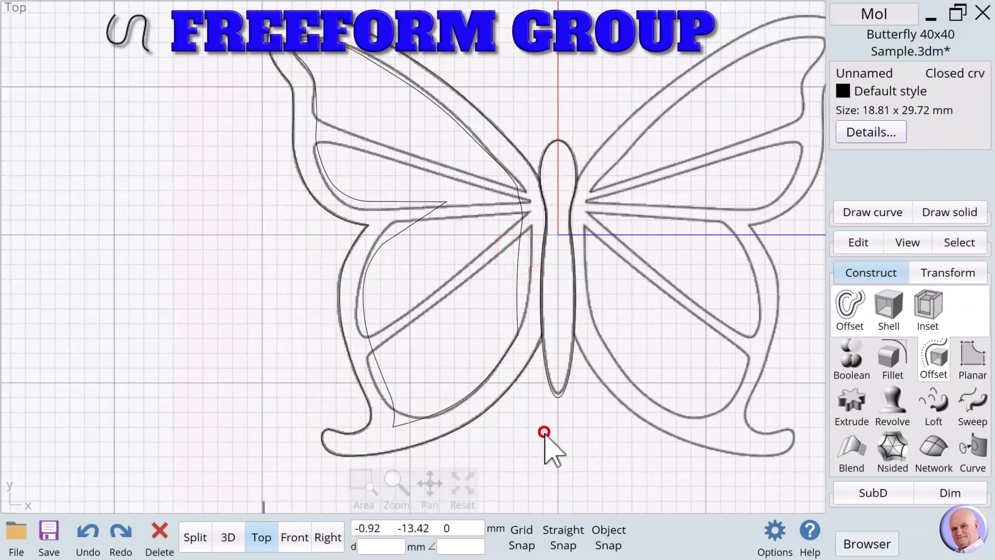
{"action": "left_click", "coordinate": [399, 238]}
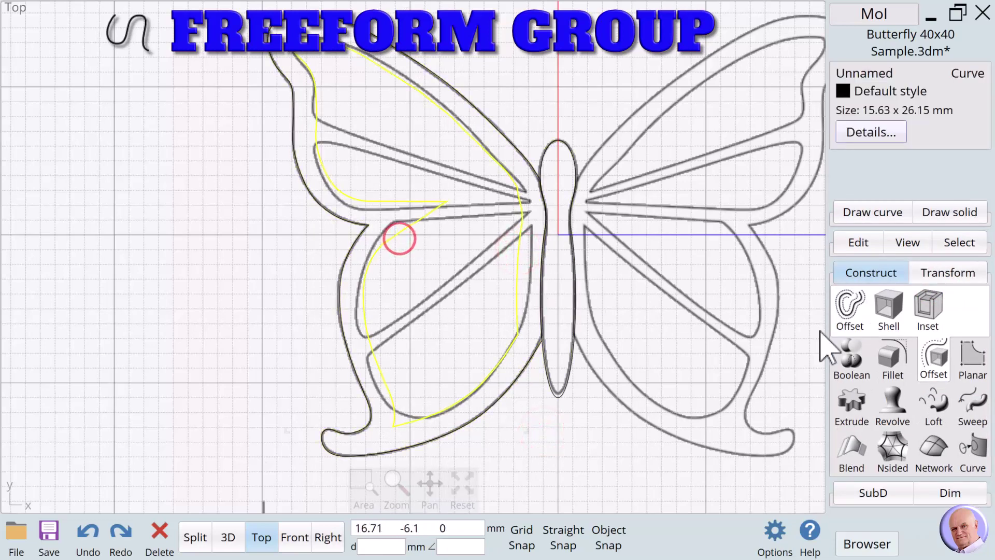
Show the inner curve's control points and pull a notch point toward the wing edge
{"action": "left_click", "coordinate": [850, 243]}
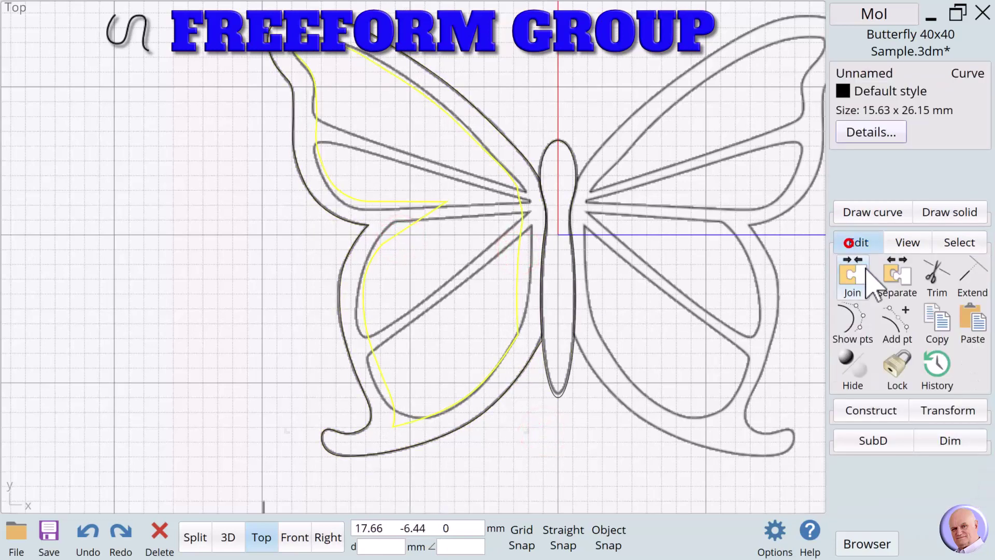
{"action": "left_click", "coordinate": [852, 320]}
{"action": "left_click", "coordinate": [407, 259]}
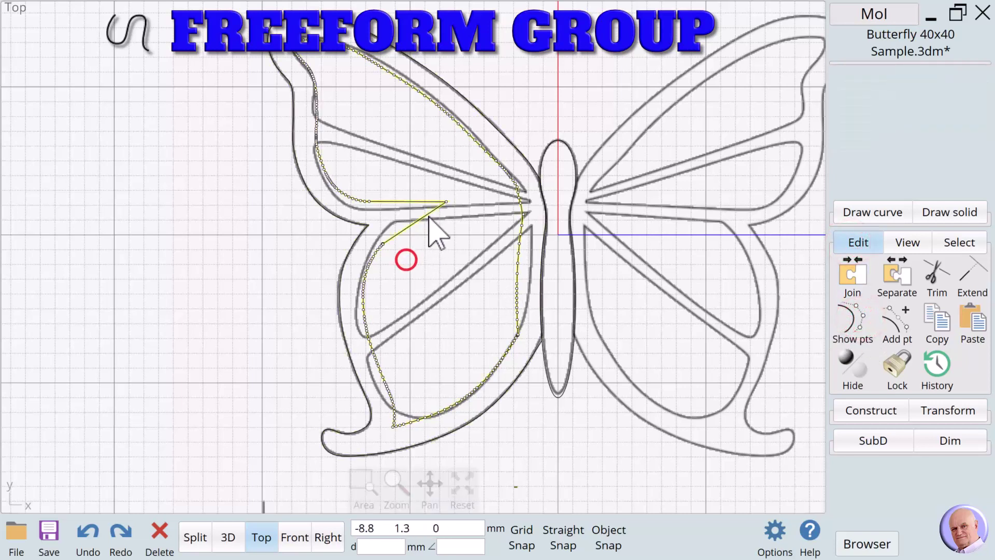
{"action": "left_click_drag", "start_coordinate": [445, 201], "coordinate": [395, 220]}
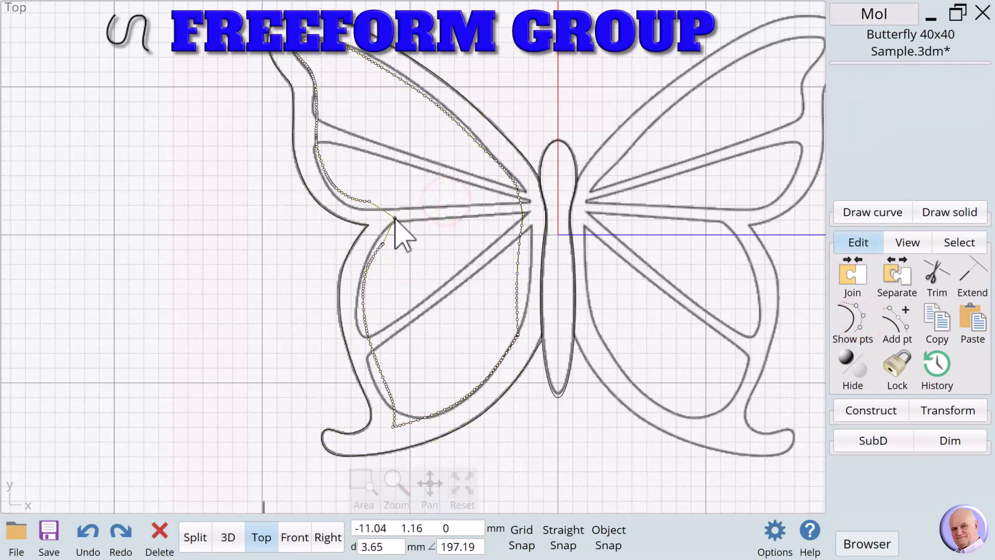
{"action": "left_click", "coordinate": [410, 245]}
Move another notch point to smooth the inner curve, then reselect the curve
{"action": "scroll", "coordinate": [388, 270], "scroll_direction": "up", "scroll_amount": 5}
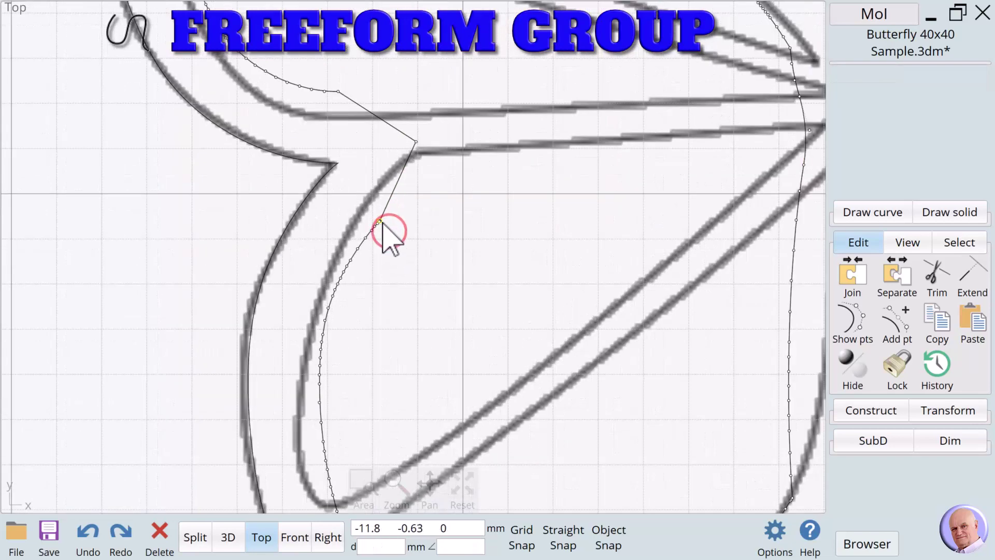
{"action": "left_click_drag", "start_coordinate": [391, 212], "coordinate": [405, 260]}
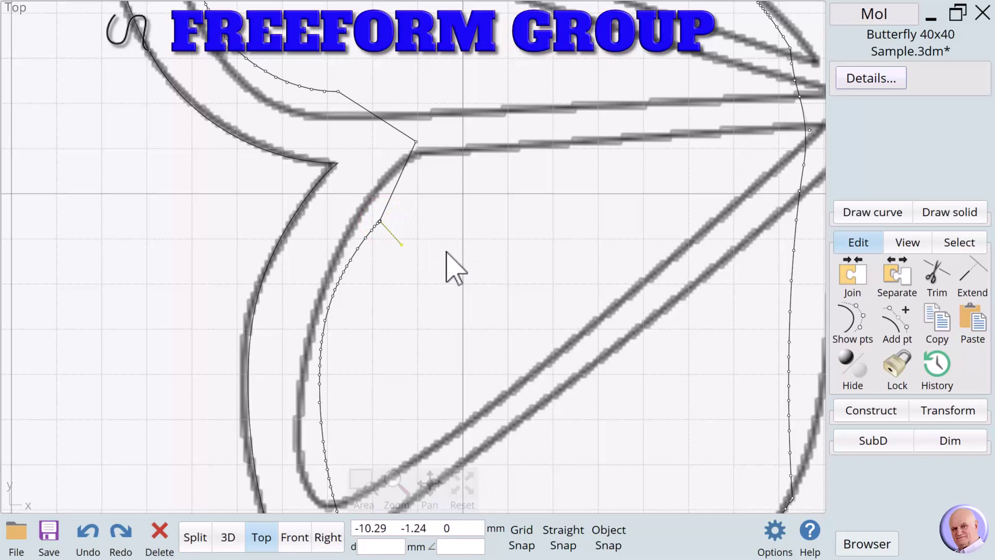
{"action": "left_click", "coordinate": [410, 251]}
{"action": "left_click", "coordinate": [381, 222]}
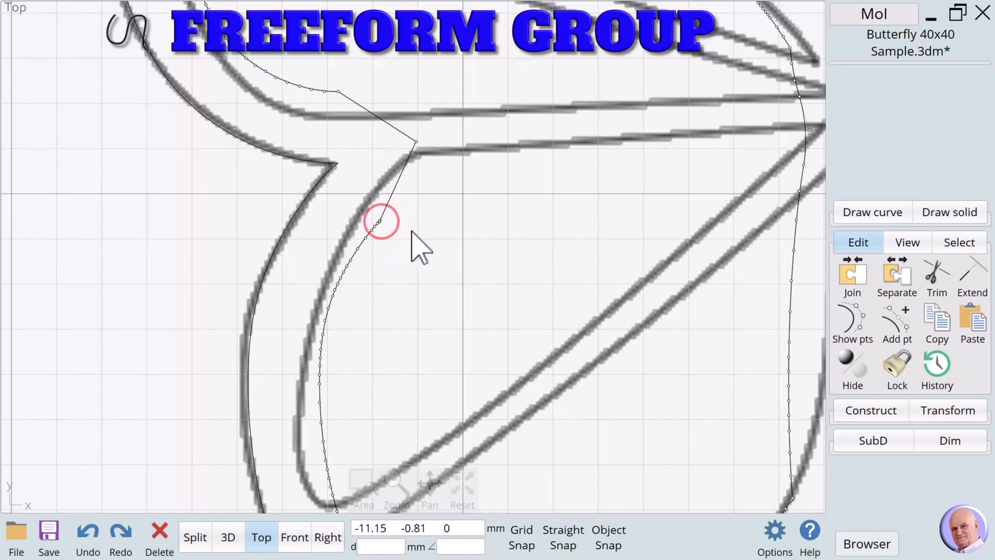
{"action": "left_click", "coordinate": [413, 244]}
{"action": "scroll", "coordinate": [371, 284], "scroll_direction": "down", "scroll_amount": 2}
{"action": "left_click", "coordinate": [382, 228]}
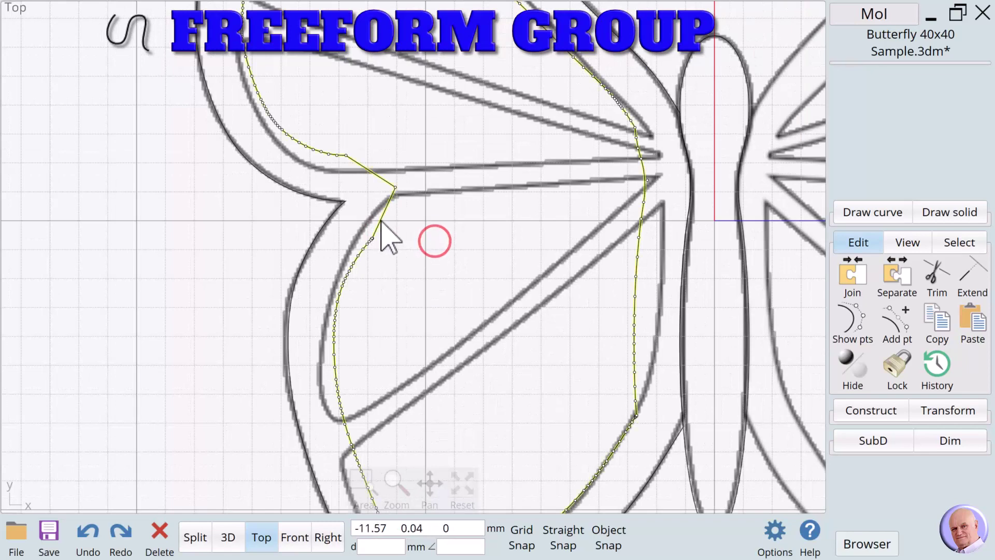
{"action": "scroll", "coordinate": [436, 267], "scroll_direction": "down", "scroll_amount": 3}
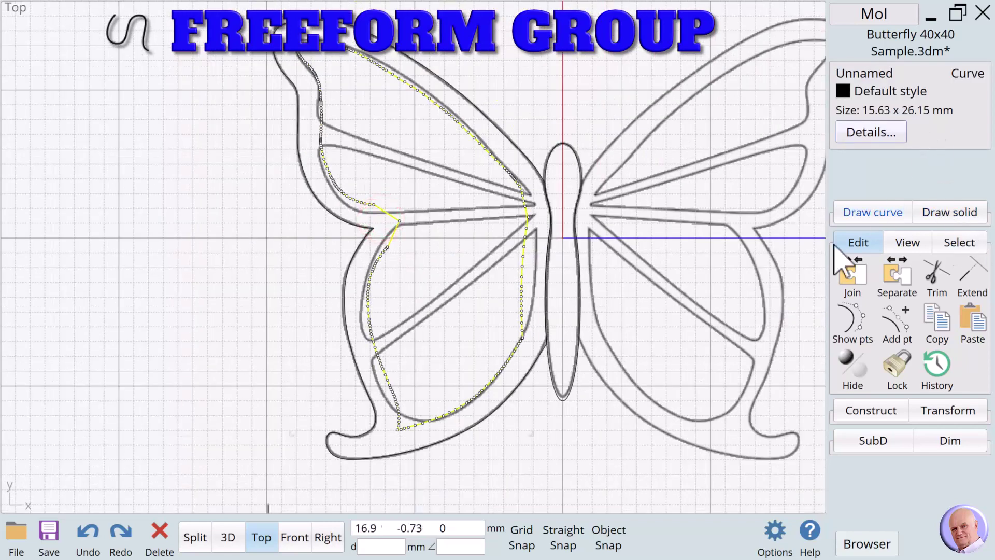
Rebuild the inner wing curve with Refit at 0.1 mm tolerance
{"action": "left_click", "coordinate": [362, 526]}
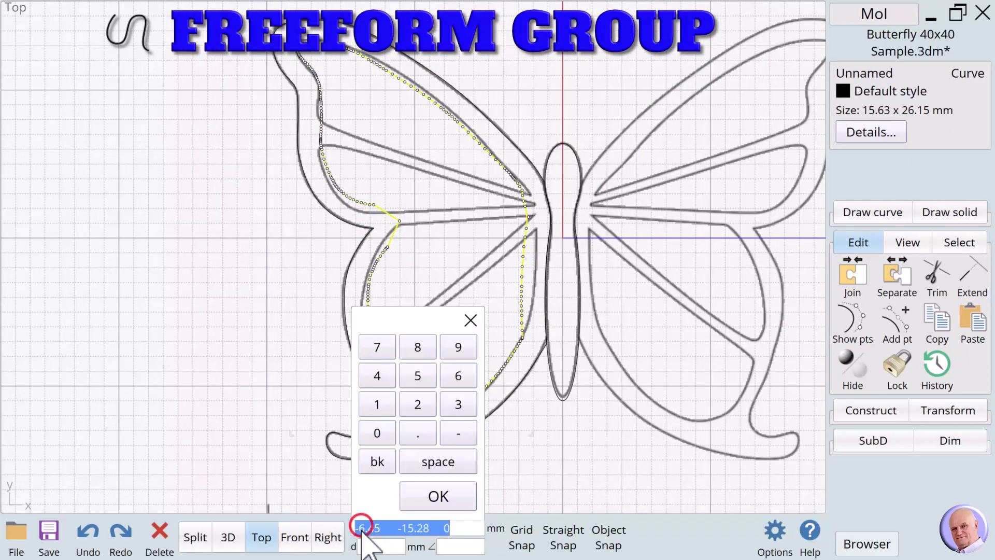
{"action": "type", "text": "REBUILD"}
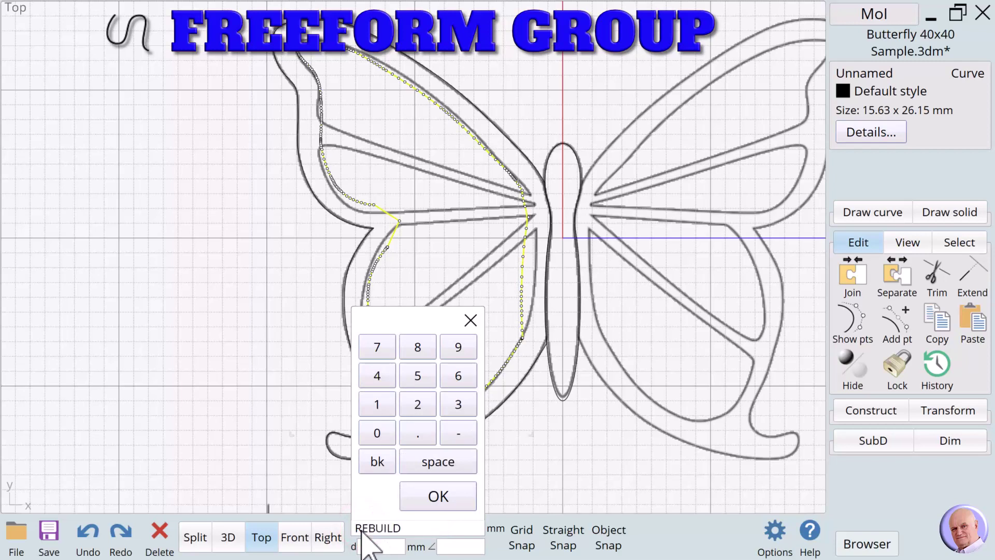
{"action": "key", "text": "Return"}
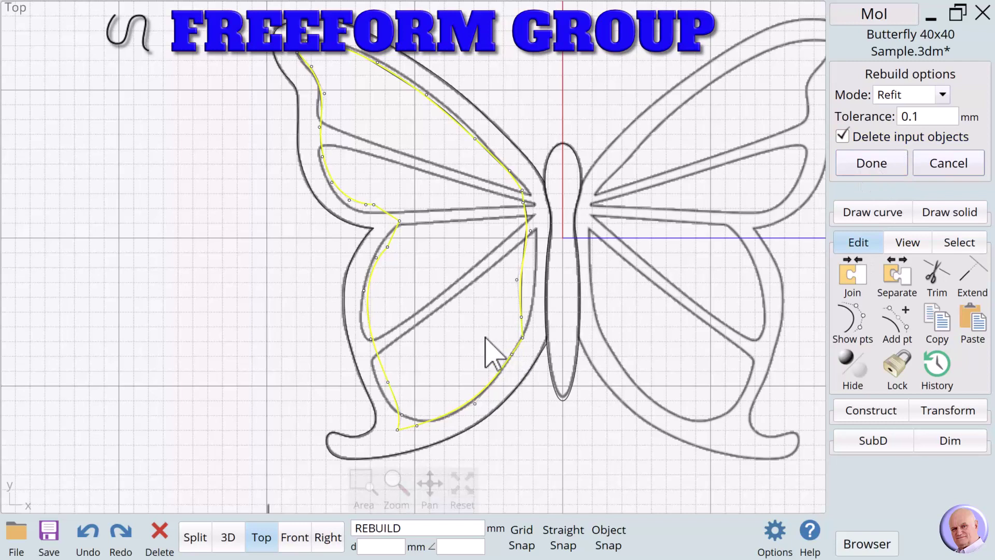
{"action": "left_click", "coordinate": [869, 161]}
{"action": "left_click", "coordinate": [418, 254]}
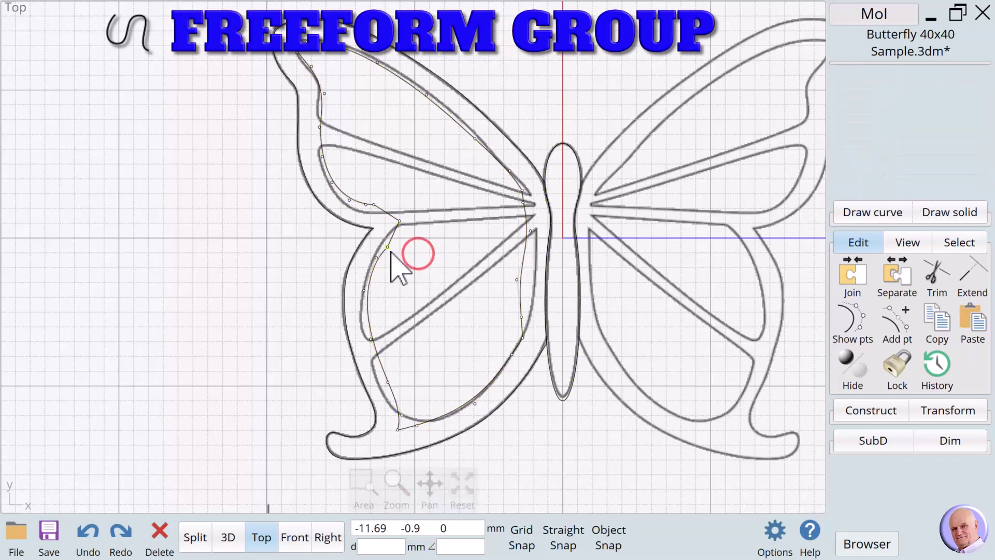
Nudge an inner curve point upward, then cancel trial Blend and Trim attempts
{"action": "left_click_drag", "start_coordinate": [385, 249], "coordinate": [390, 235]}
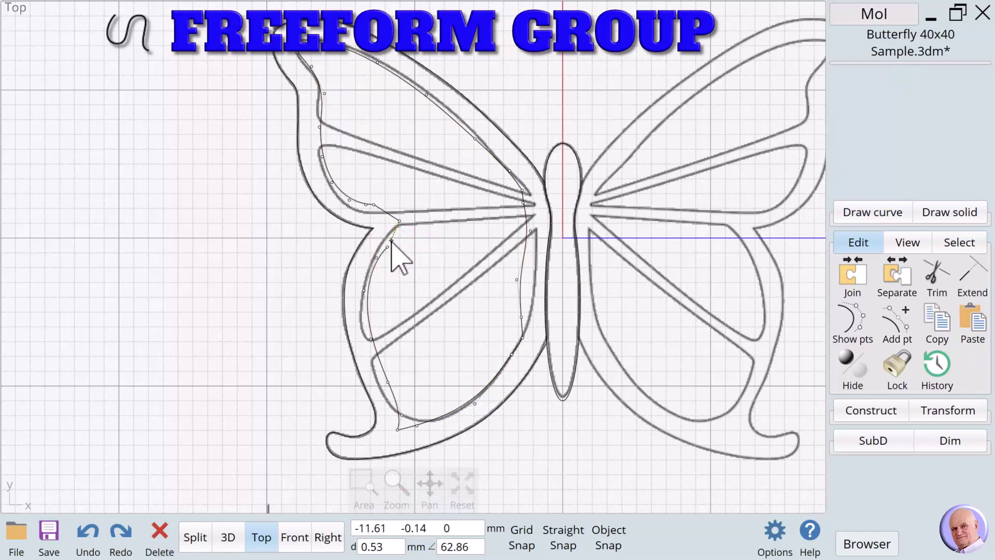
{"action": "left_click", "coordinate": [382, 256]}
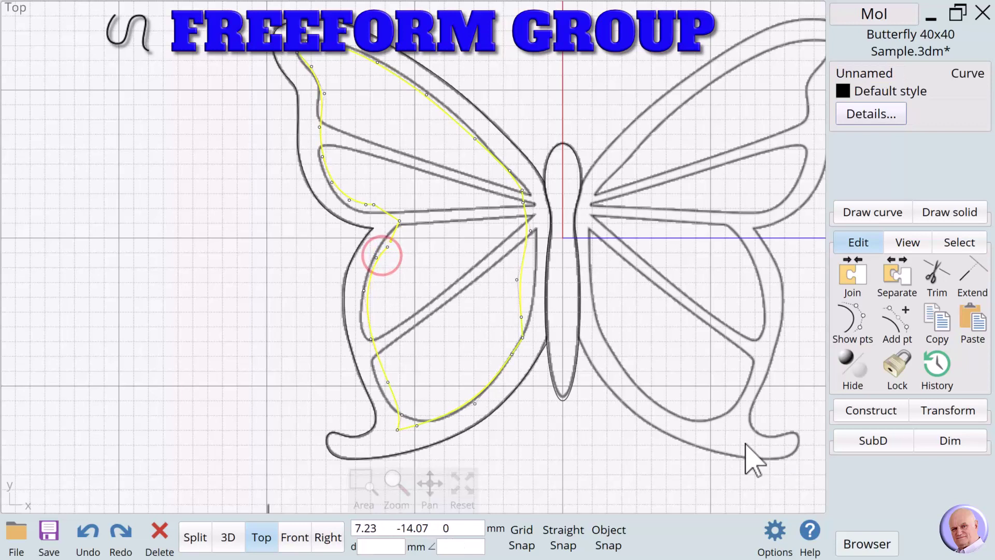
{"action": "left_click", "coordinate": [861, 410]}
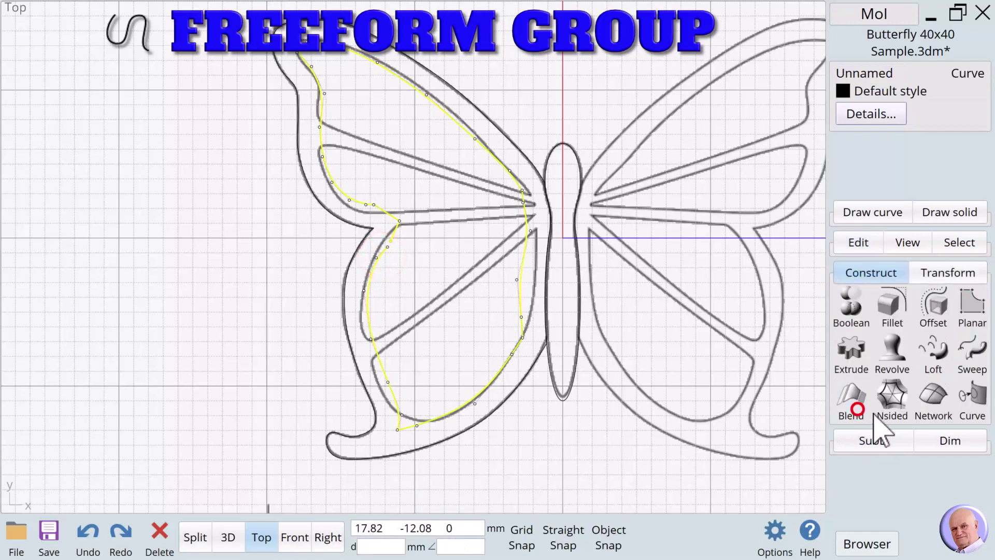
{"action": "left_click", "coordinate": [856, 410]}
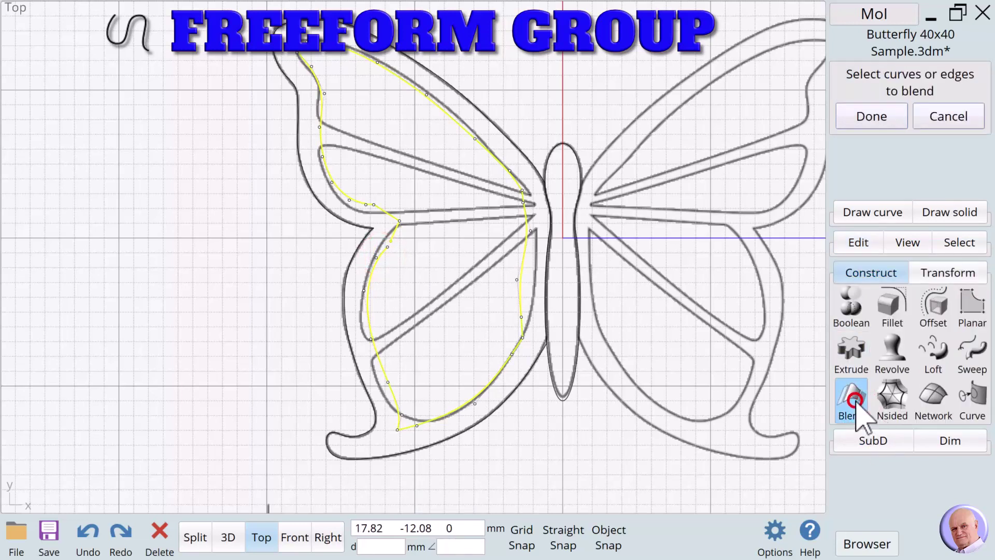
{"action": "left_click", "coordinate": [890, 115]}
{"action": "left_click", "coordinate": [441, 259]}
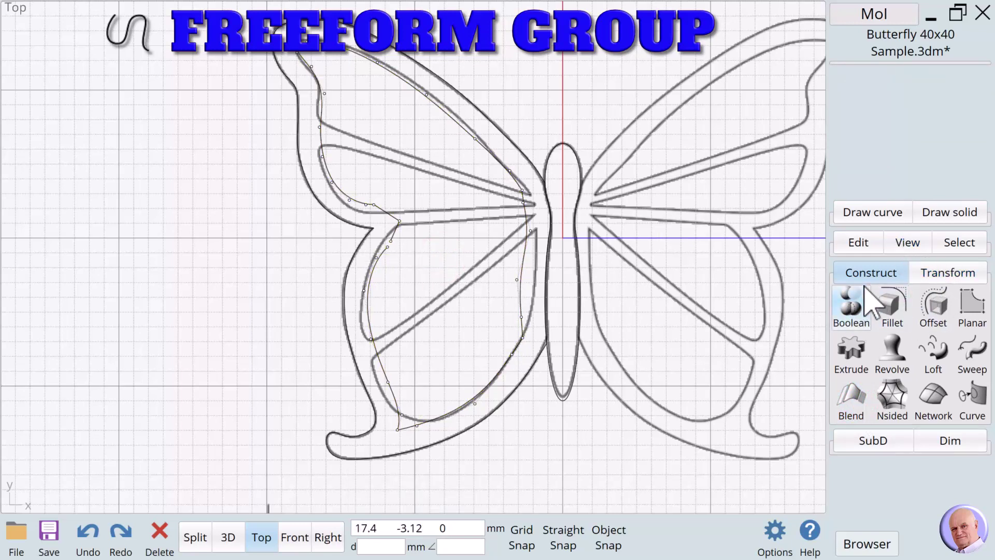
{"action": "left_click", "coordinate": [867, 248]}
{"action": "left_click", "coordinate": [936, 280]}
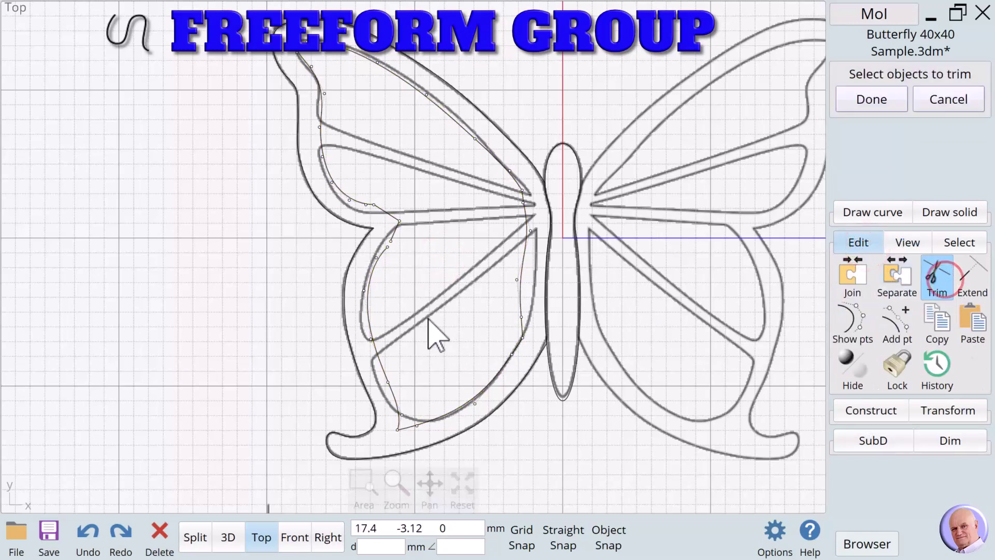
{"action": "left_click", "coordinate": [873, 100]}
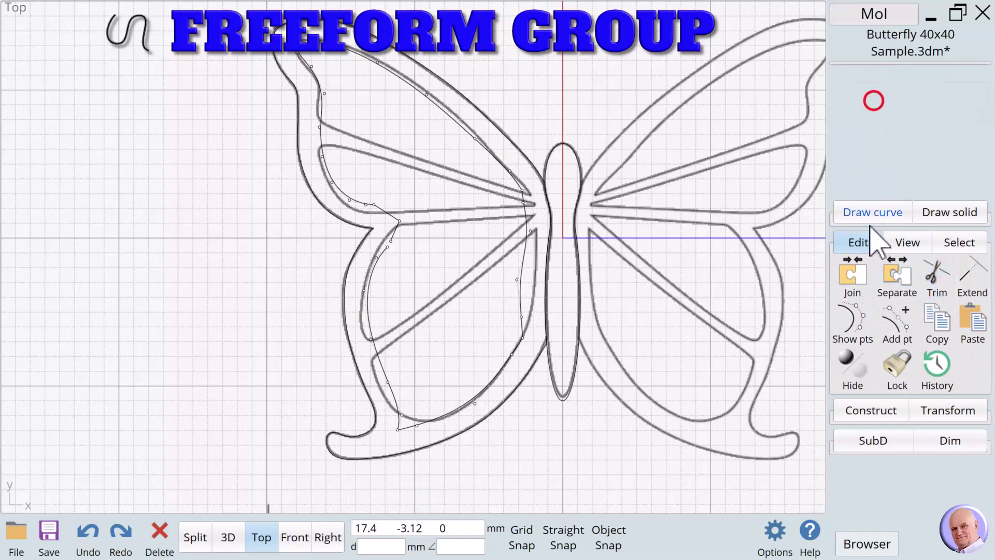
Draw a short straight line across the inner wing curve near its notch
{"action": "left_click", "coordinate": [852, 215]}
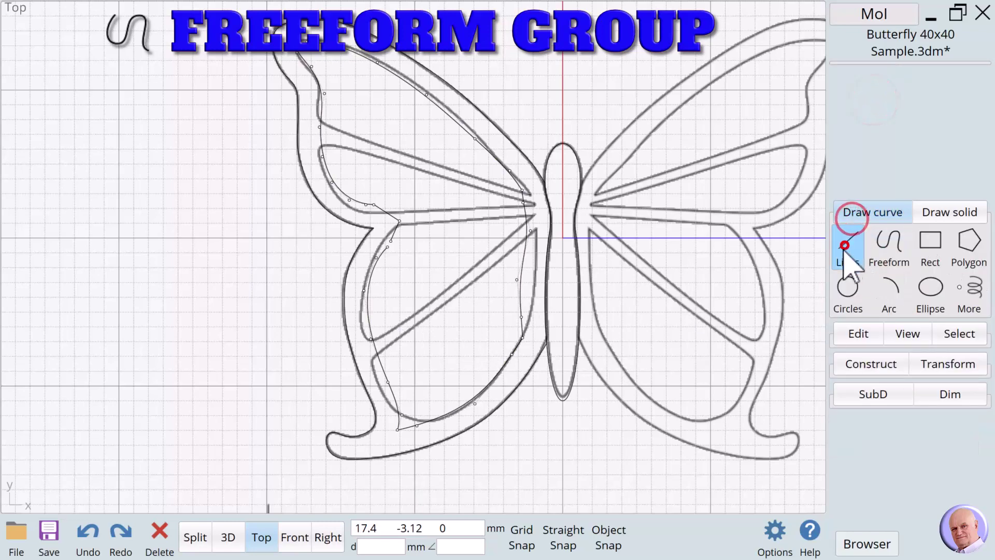
{"action": "left_click", "coordinate": [847, 247]}
{"action": "left_click", "coordinate": [355, 272]}
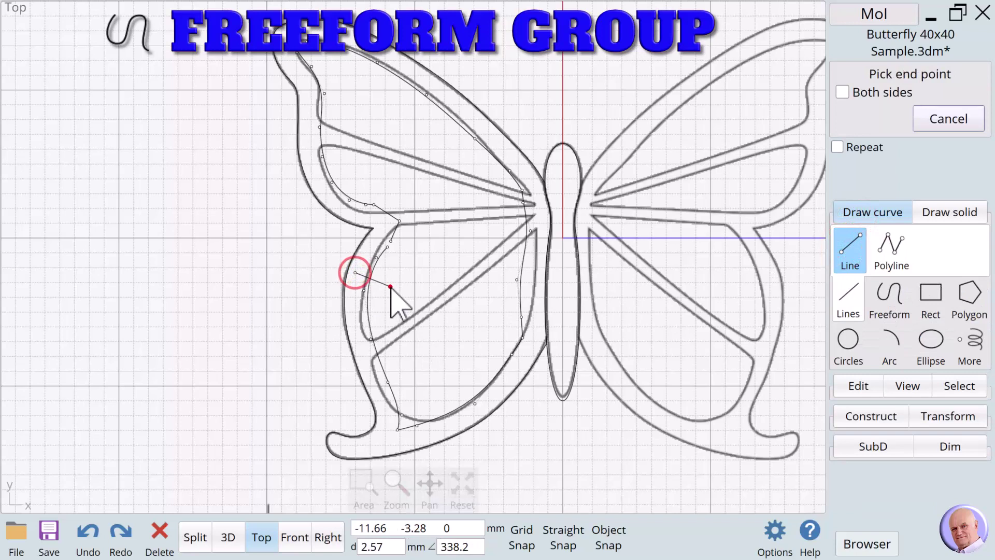
{"action": "left_click", "coordinate": [395, 301]}
Trim the inner wing curve using the short line as the cutting object
{"action": "left_click", "coordinate": [372, 269]}
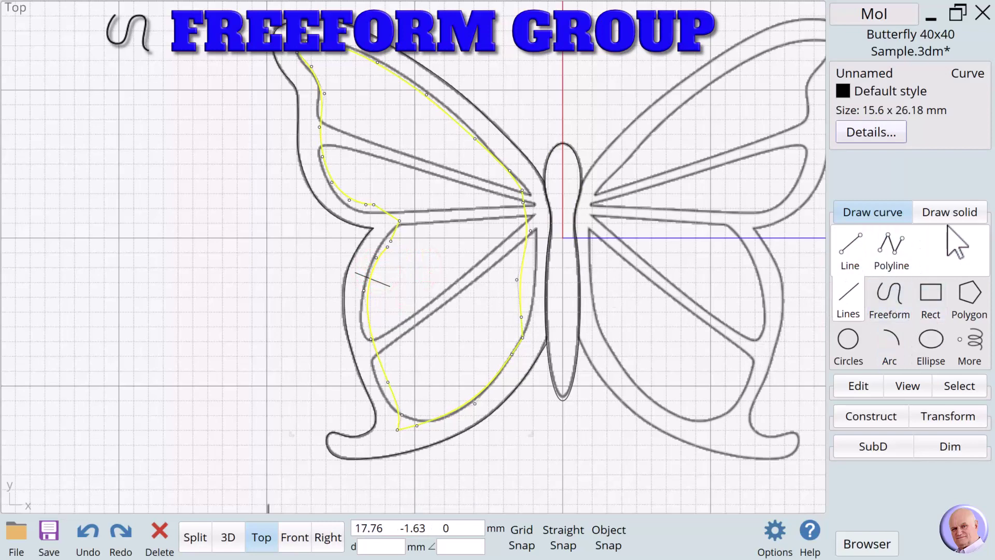
{"action": "left_click", "coordinate": [860, 386]}
{"action": "left_click", "coordinate": [939, 272]}
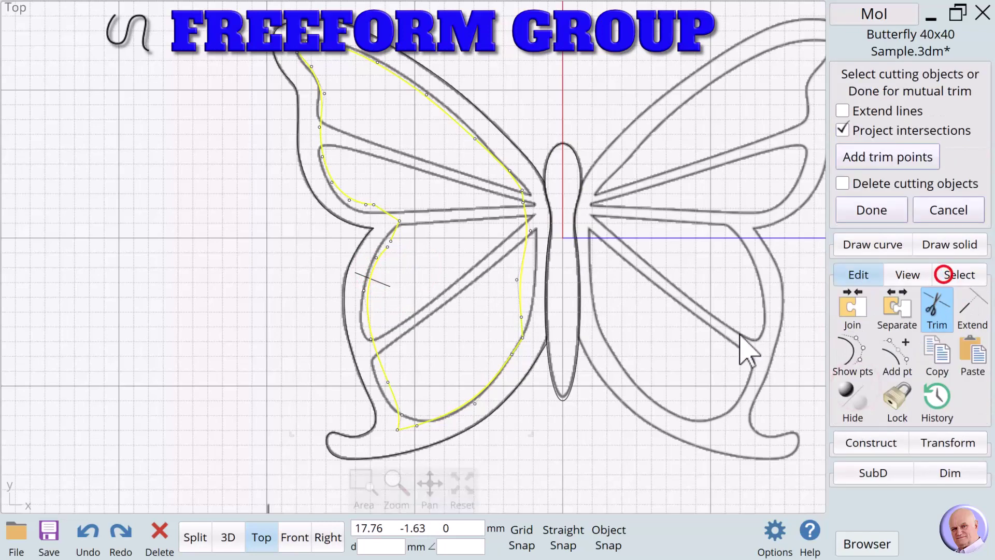
{"action": "left_click", "coordinate": [884, 208]}
{"action": "left_click", "coordinate": [876, 176]}
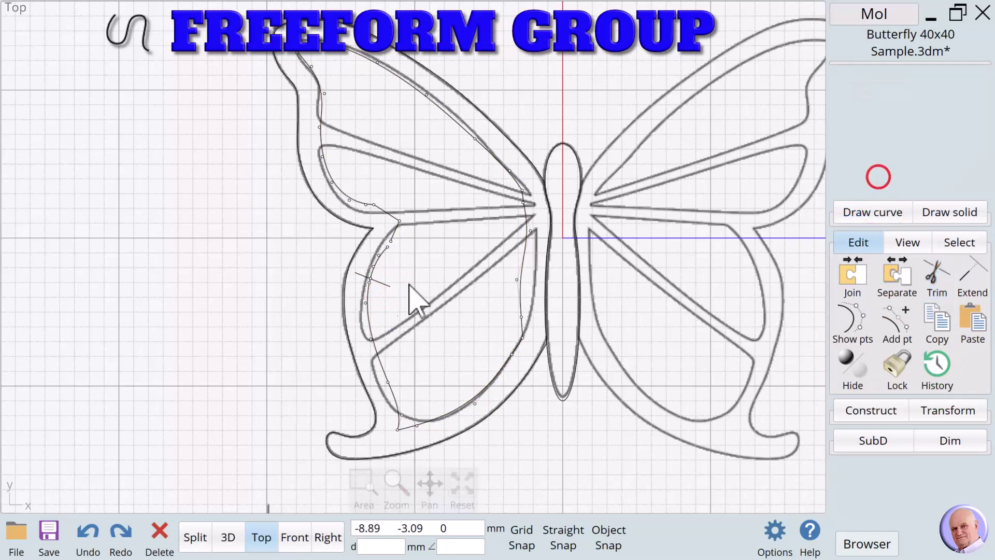
Blend across the gap between the two inner wing curve pieces
{"action": "left_click", "coordinate": [384, 252]}
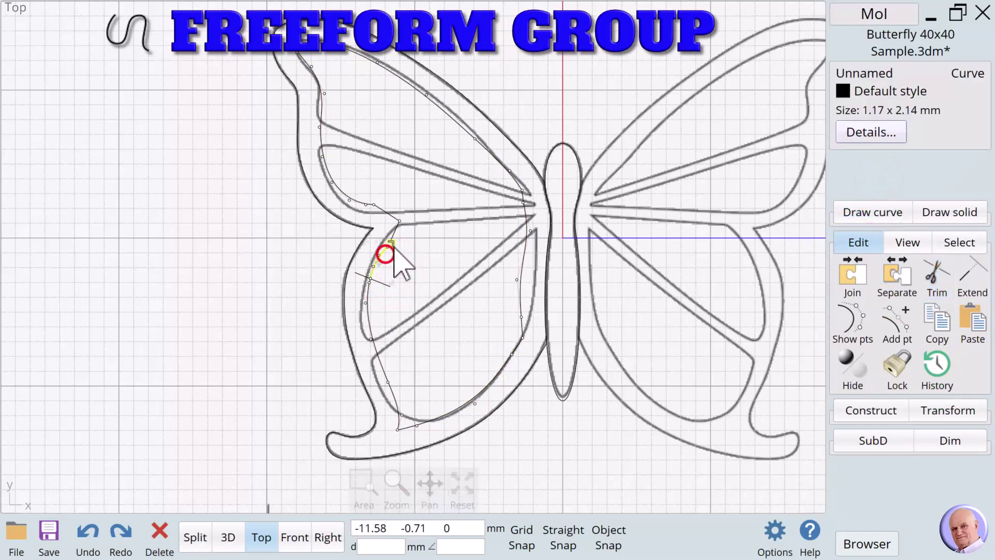
{"action": "left_click", "coordinate": [395, 233]}
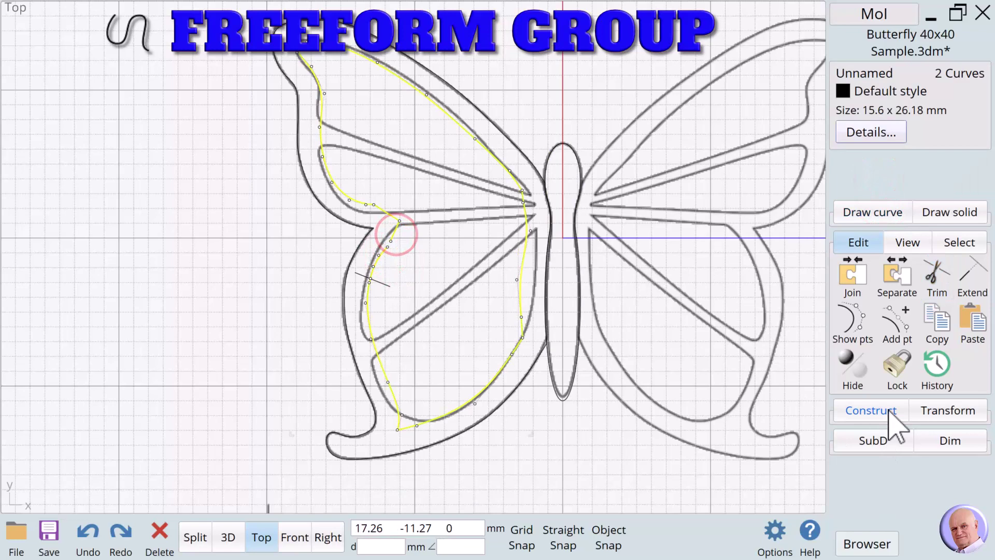
{"action": "left_click", "coordinate": [871, 411]}
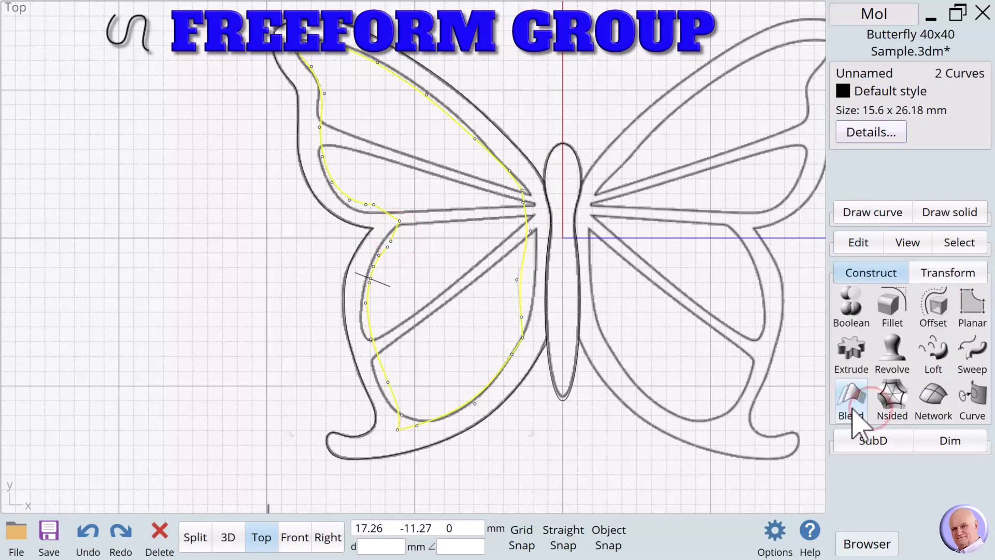
{"action": "left_click", "coordinate": [852, 406]}
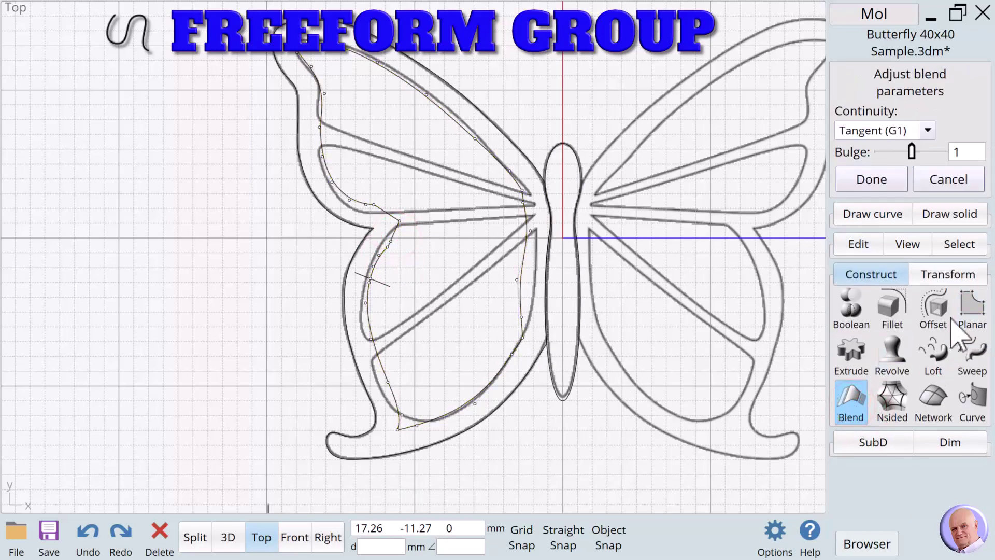
{"action": "left_click", "coordinate": [873, 182]}
{"action": "left_click", "coordinate": [430, 257]}
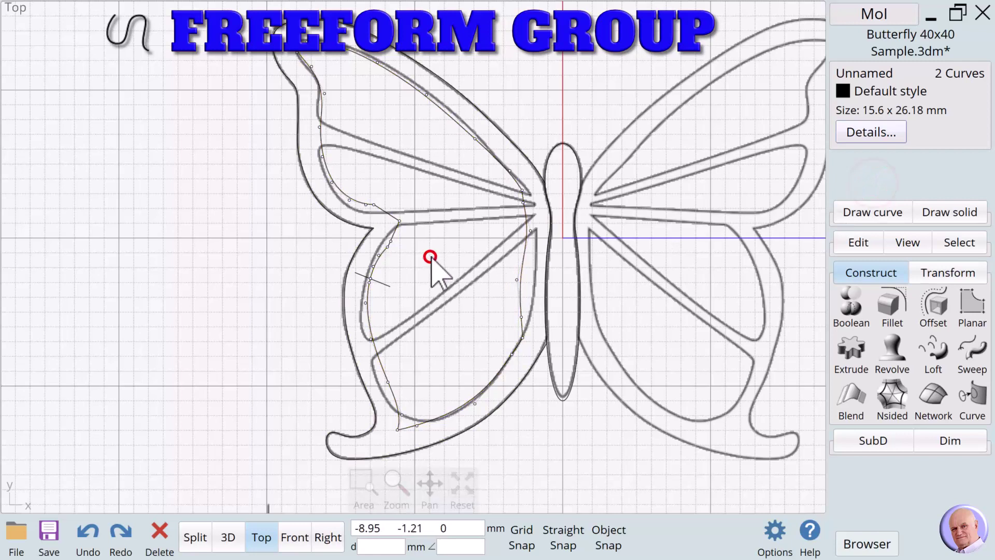
Join the blend curve and both wing pieces into one inner outline
{"action": "left_click", "coordinate": [379, 265]}
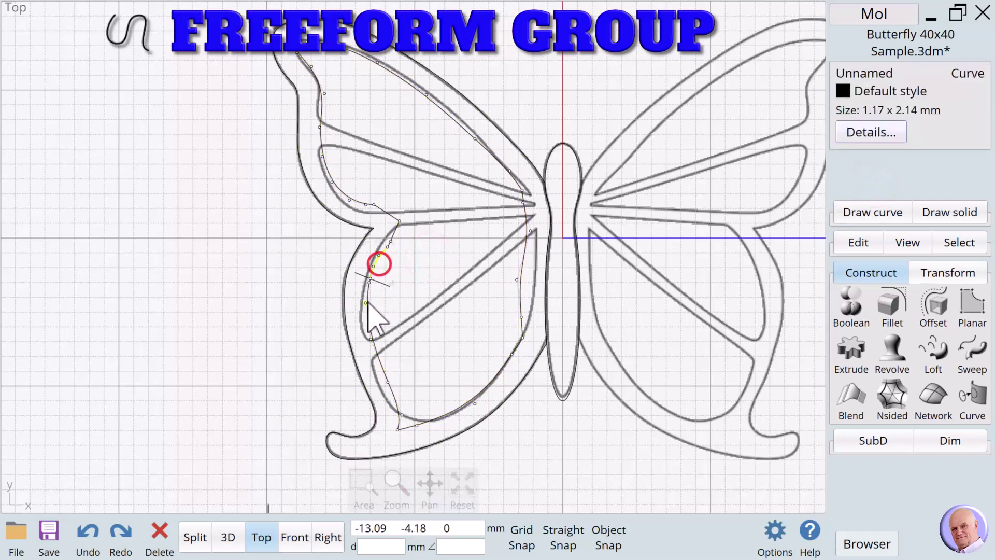
{"action": "left_click", "coordinate": [371, 293]}
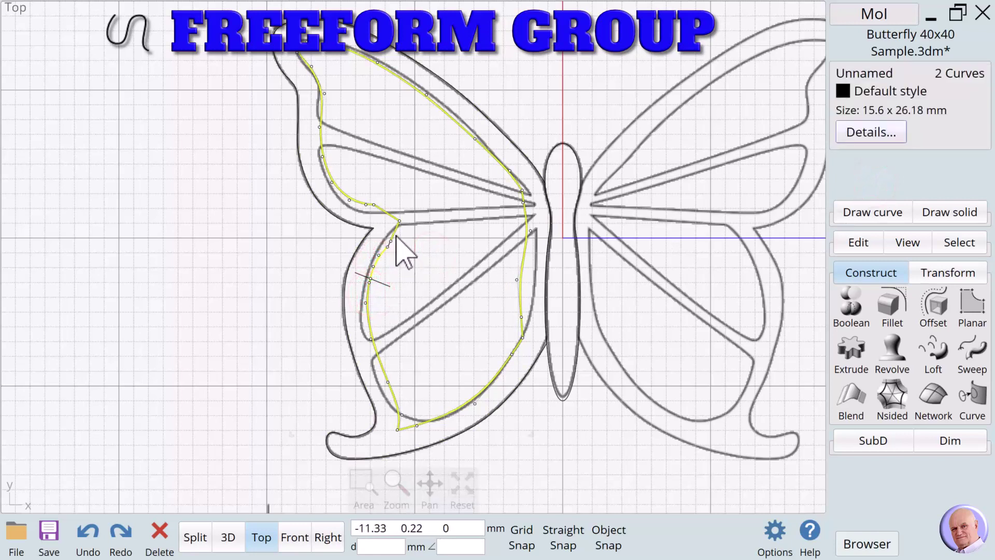
{"action": "scroll", "coordinate": [402, 252], "scroll_direction": "up", "scroll_amount": 4}
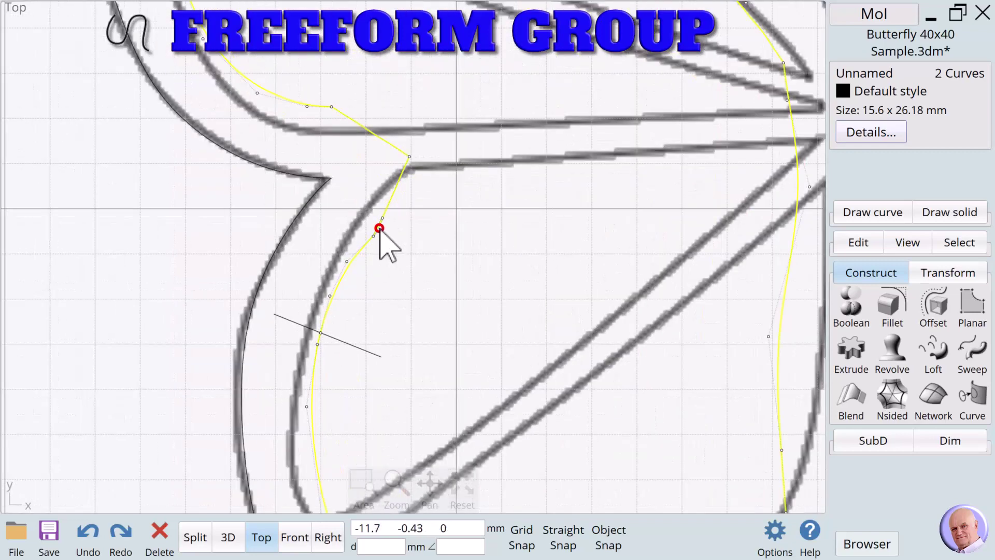
{"action": "left_click", "coordinate": [379, 228]}
{"action": "left_click", "coordinate": [852, 244]}
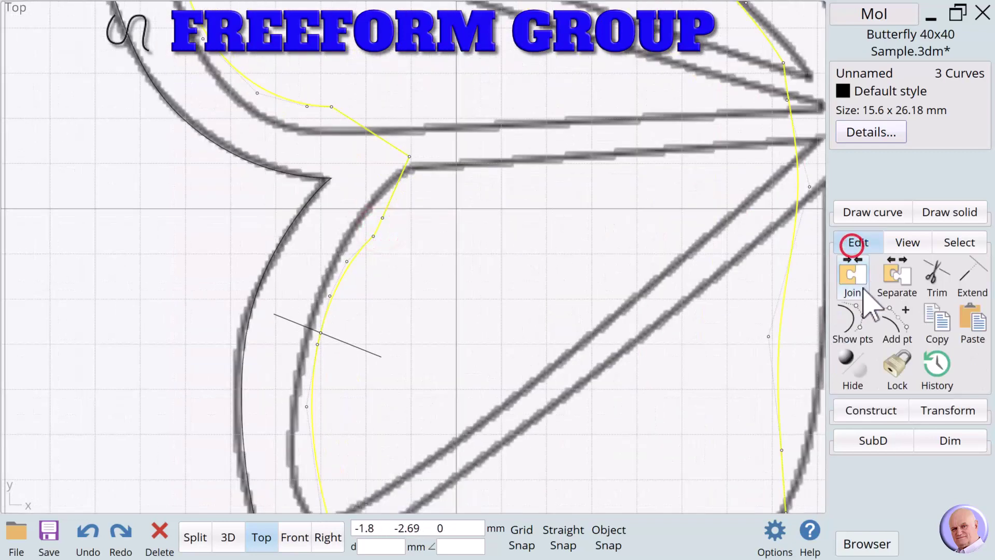
{"action": "left_click", "coordinate": [853, 277]}
{"action": "left_click", "coordinate": [483, 265]}
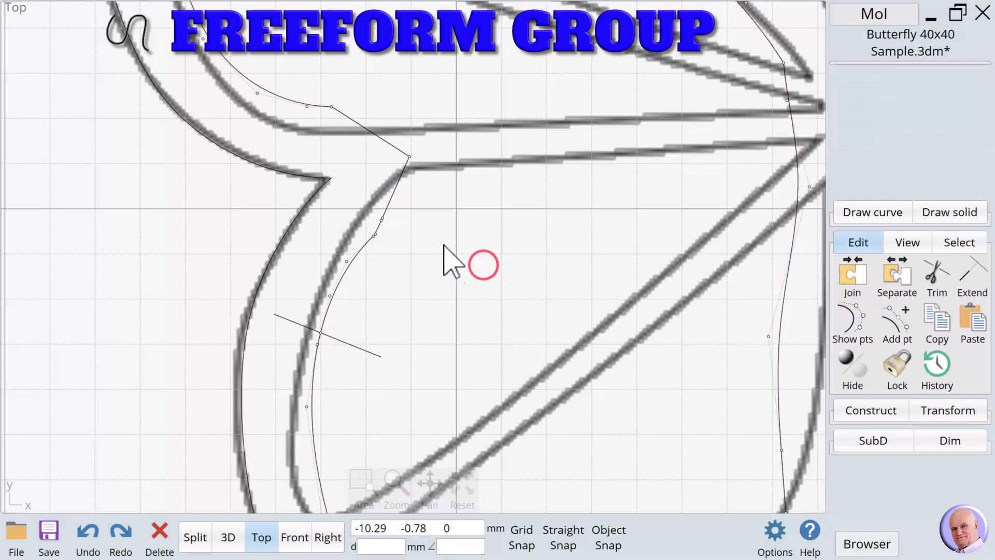
Move a notch control point closer to the wing edge and delete the helper line
{"action": "left_click", "coordinate": [373, 236]}
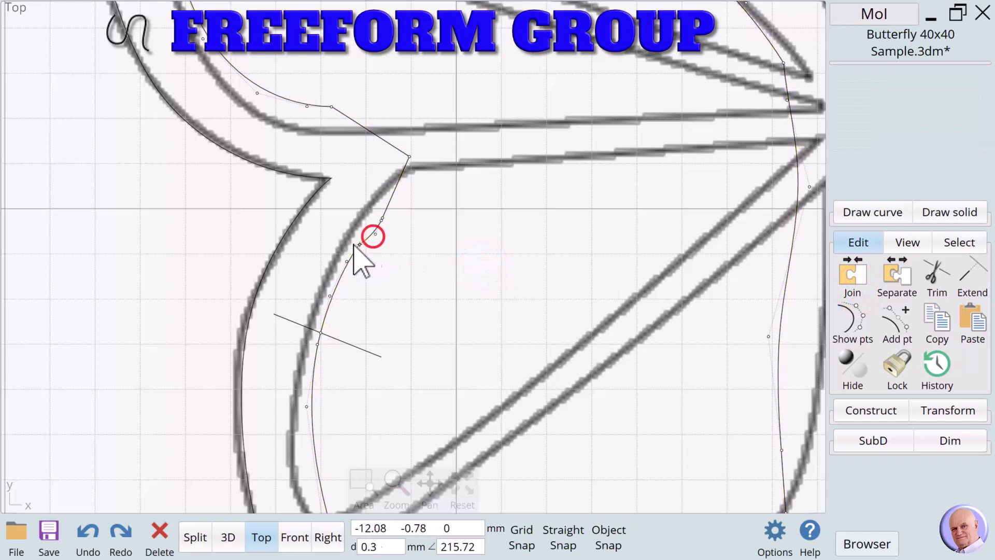
{"action": "left_click", "coordinate": [382, 219]}
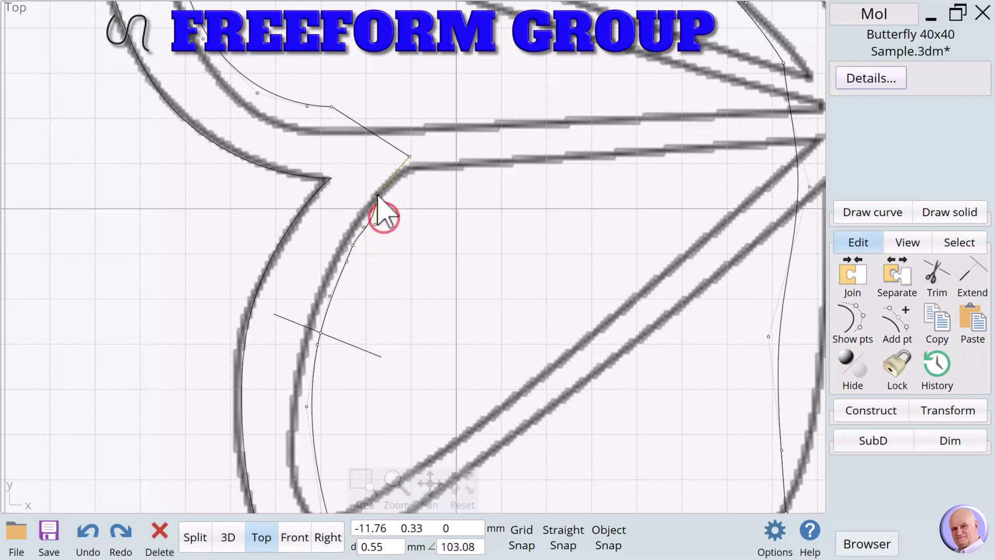
{"action": "left_click", "coordinate": [378, 222]}
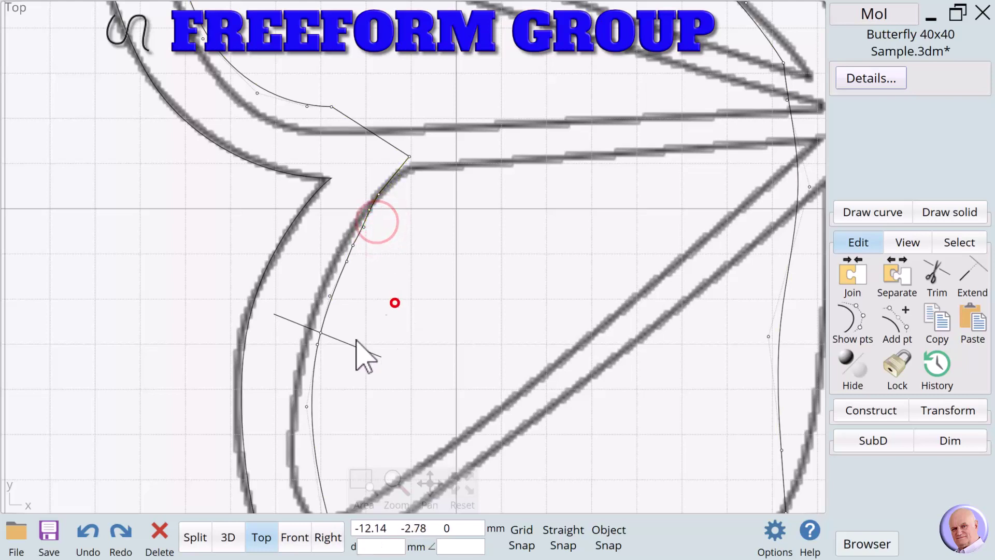
{"action": "left_click", "coordinate": [395, 302]}
{"action": "left_click", "coordinate": [356, 349]}
{"action": "key", "text": "Delete"}
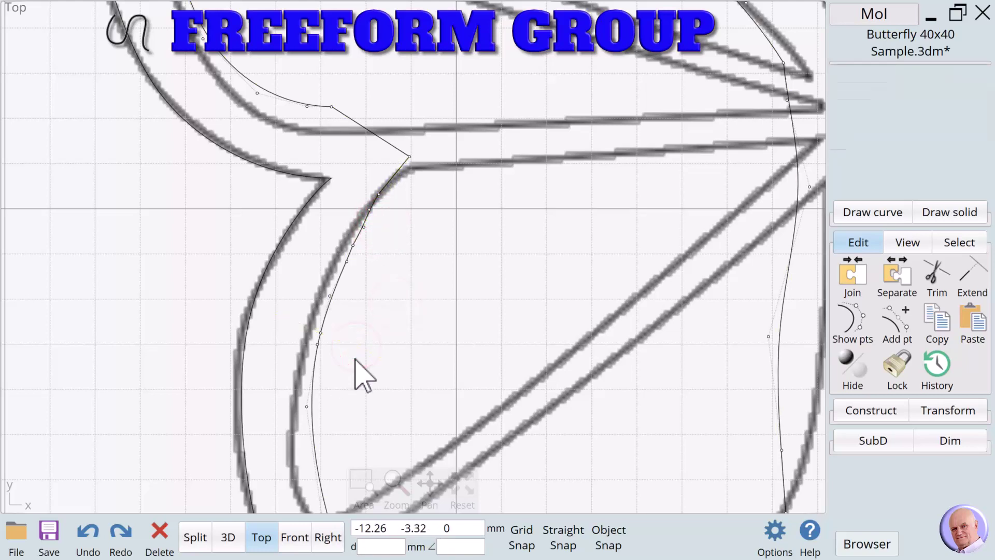
{"action": "scroll", "coordinate": [354, 337], "scroll_direction": "down", "scroll_amount": 5}
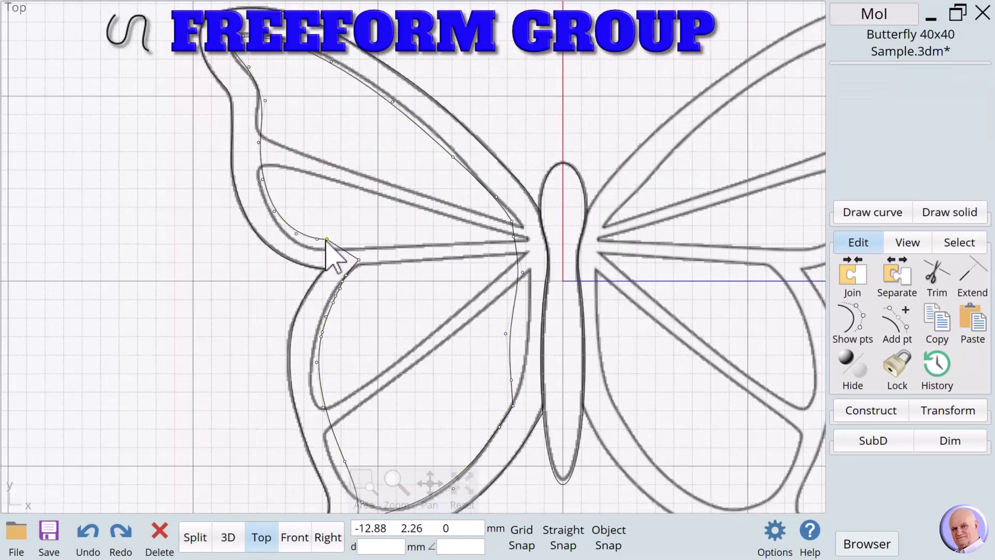
Pull the curve's points near the notch and left edge onto the upper wing outline, adding a point near the wing top
{"action": "left_click", "coordinate": [316, 235]}
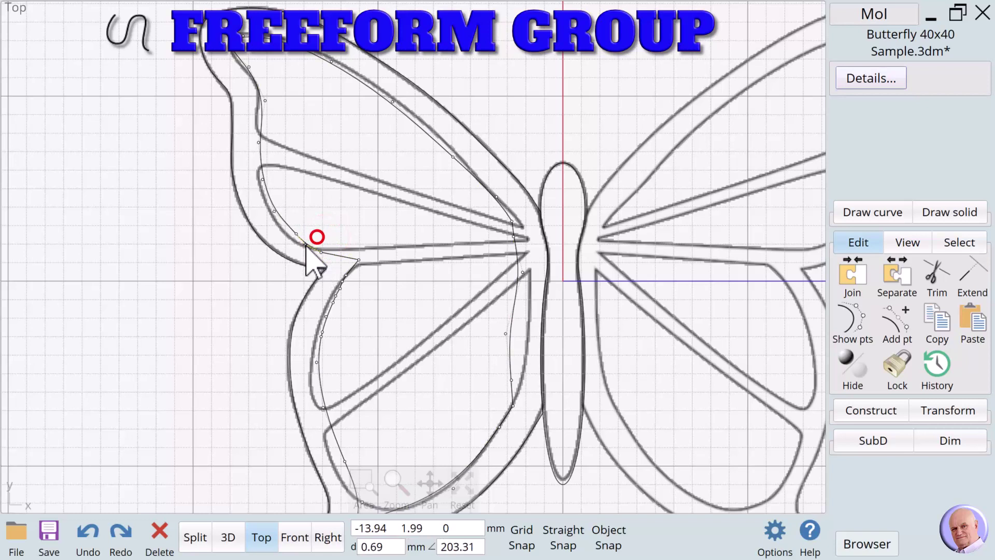
{"action": "left_click_drag", "start_coordinate": [304, 249], "coordinate": [273, 216]}
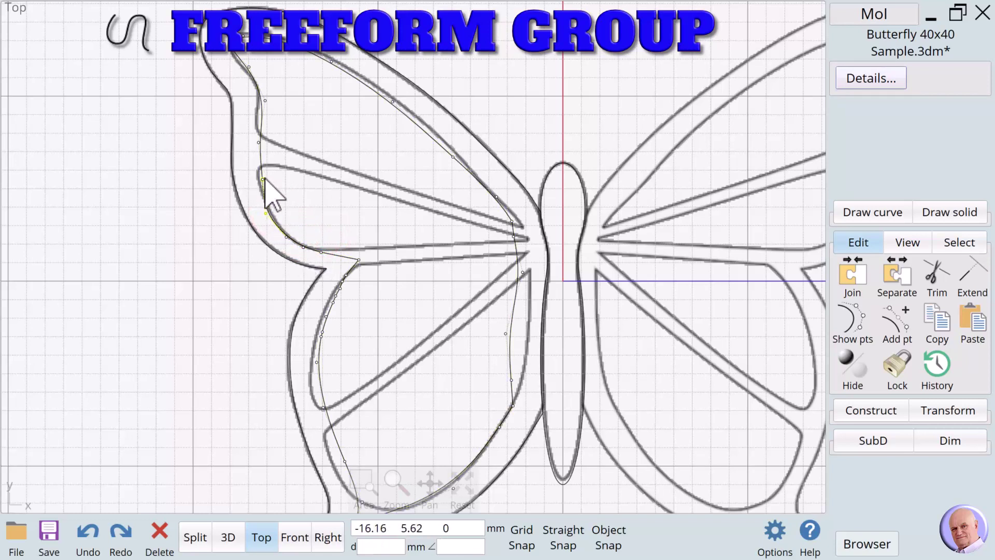
{"action": "left_click_drag", "start_coordinate": [257, 170], "coordinate": [257, 123]}
{"action": "left_click", "coordinate": [897, 321]}
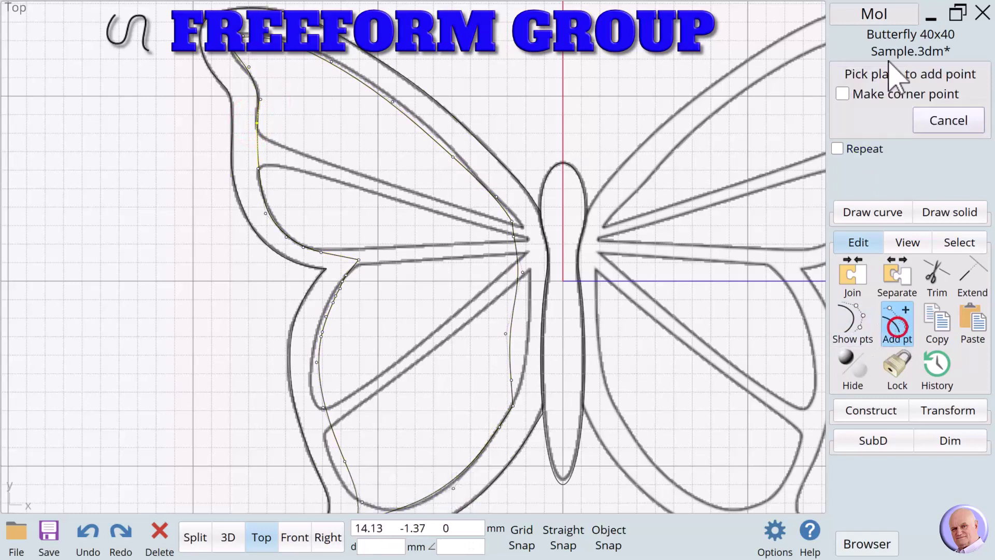
{"action": "left_click", "coordinate": [241, 57]}
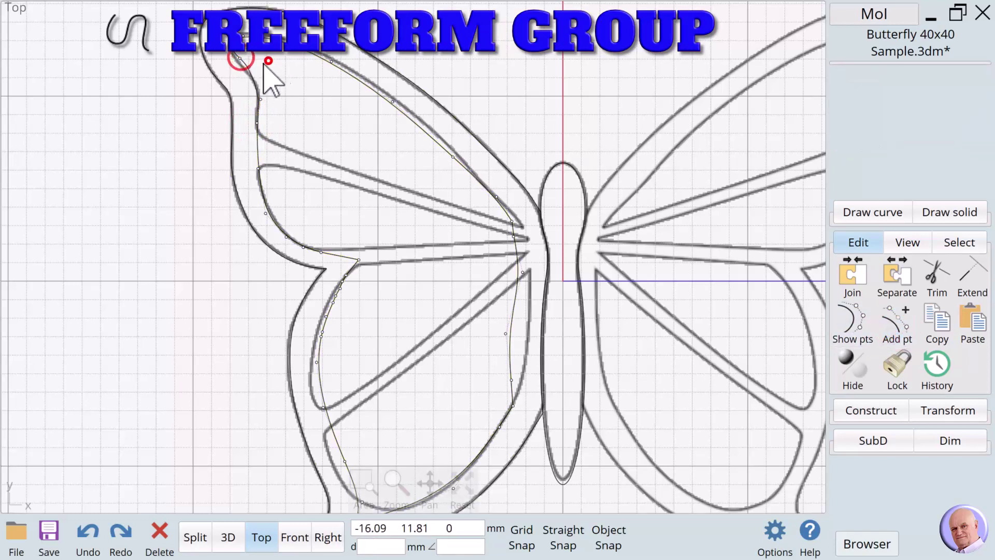
{"action": "left_click_drag", "start_coordinate": [237, 56], "coordinate": [232, 63]}
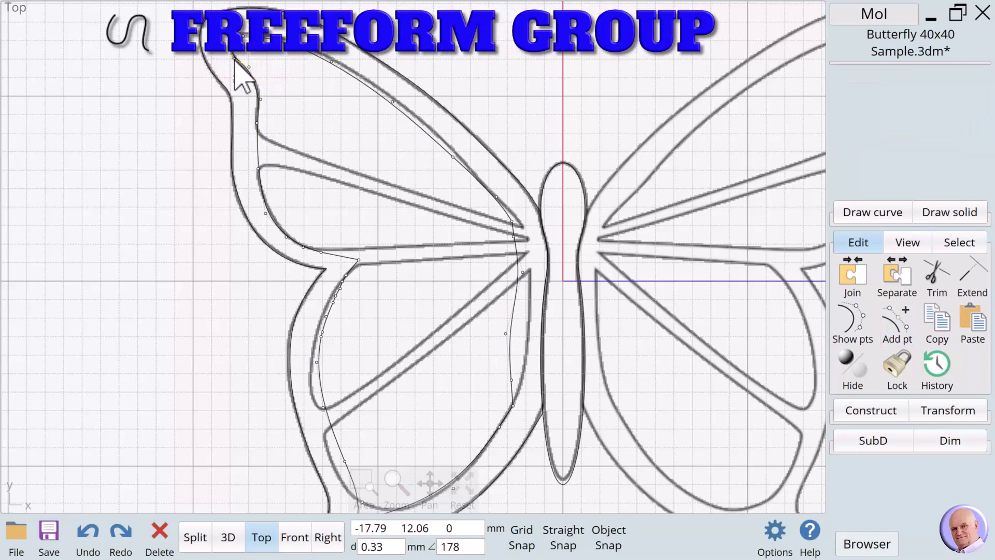
{"action": "left_click", "coordinate": [242, 36]}
{"action": "left_click", "coordinate": [243, 52]}
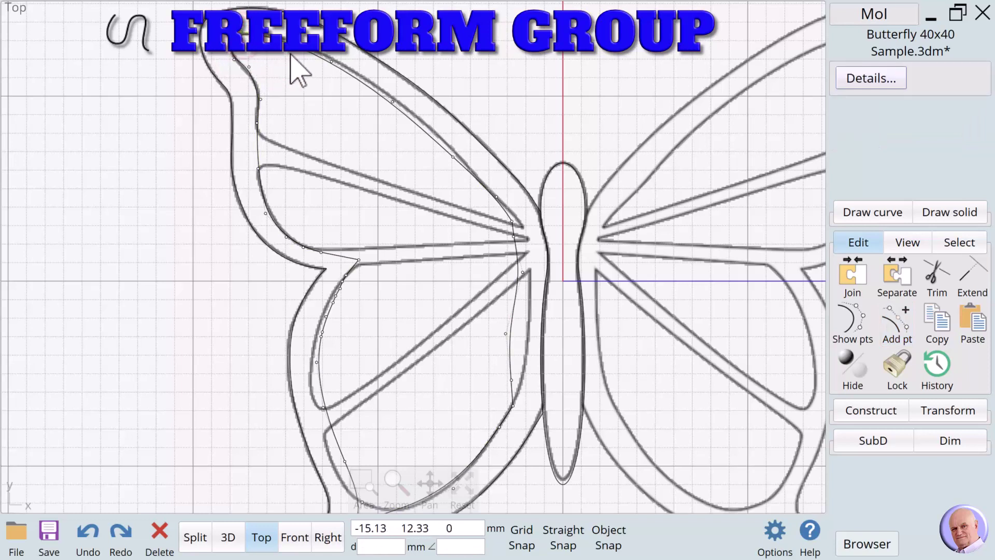
{"action": "left_click", "coordinate": [331, 62]}
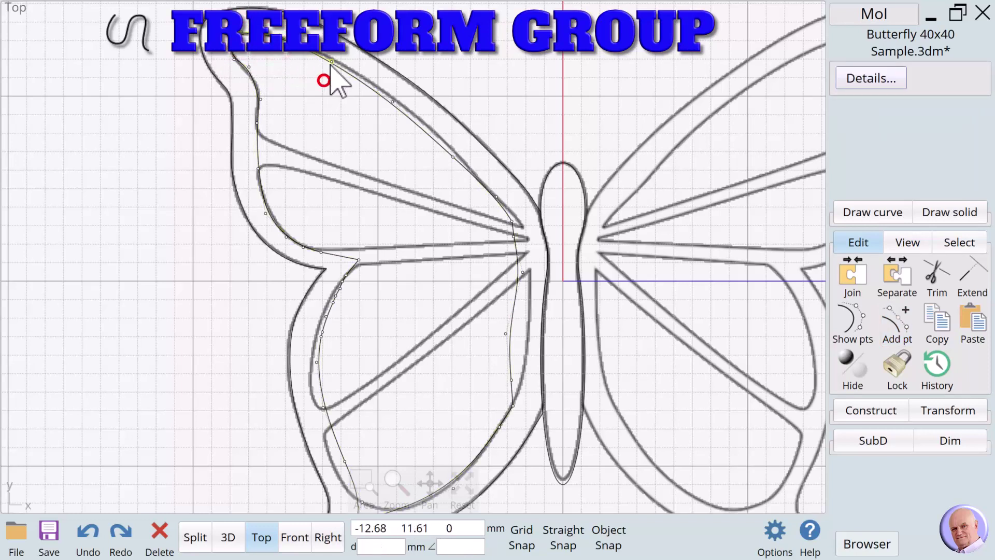
{"action": "left_click_drag", "start_coordinate": [333, 62], "coordinate": [336, 68]}
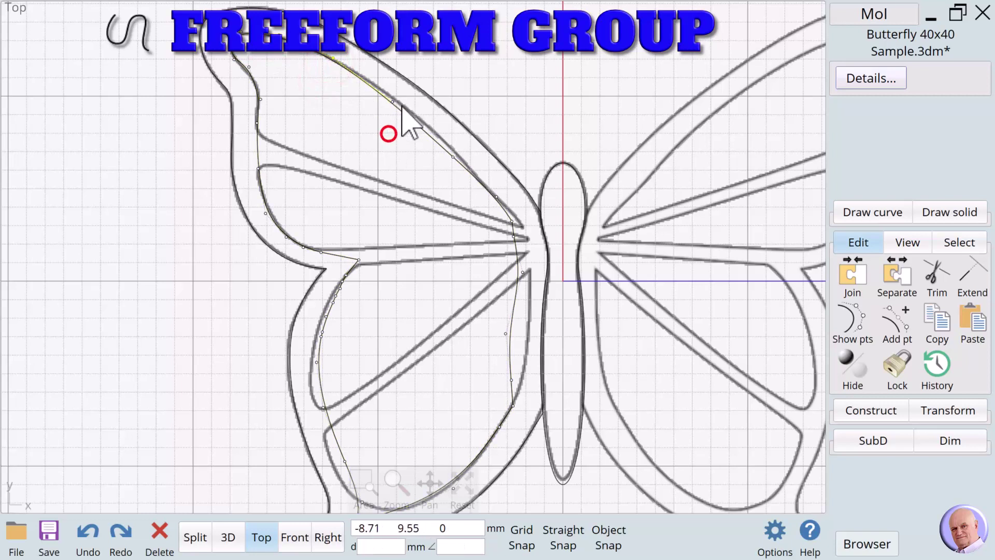
Drag the control points near the wing joint onto the wing's inner edge along the body
{"action": "left_click", "coordinate": [423, 174]}
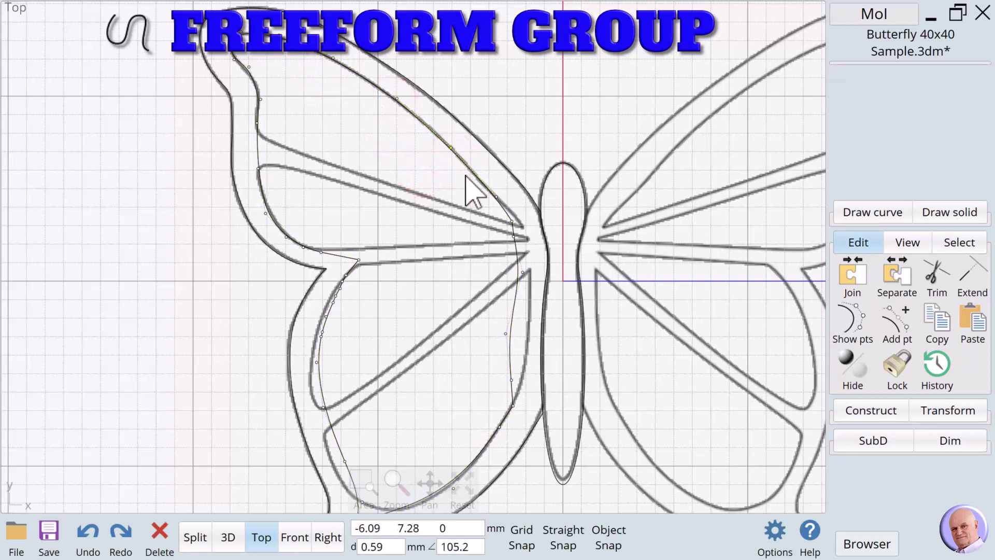
{"action": "left_click", "coordinate": [477, 205]}
{"action": "mouse_move", "coordinate": [513, 220]}
{"action": "left_mouse_down"}
{"action": "mouse_move", "coordinate": [526, 229]}
{"action": "mouse_move", "coordinate": [533, 270]}
{"action": "left_mouse_up"}
{"action": "left_click", "coordinate": [486, 233]}
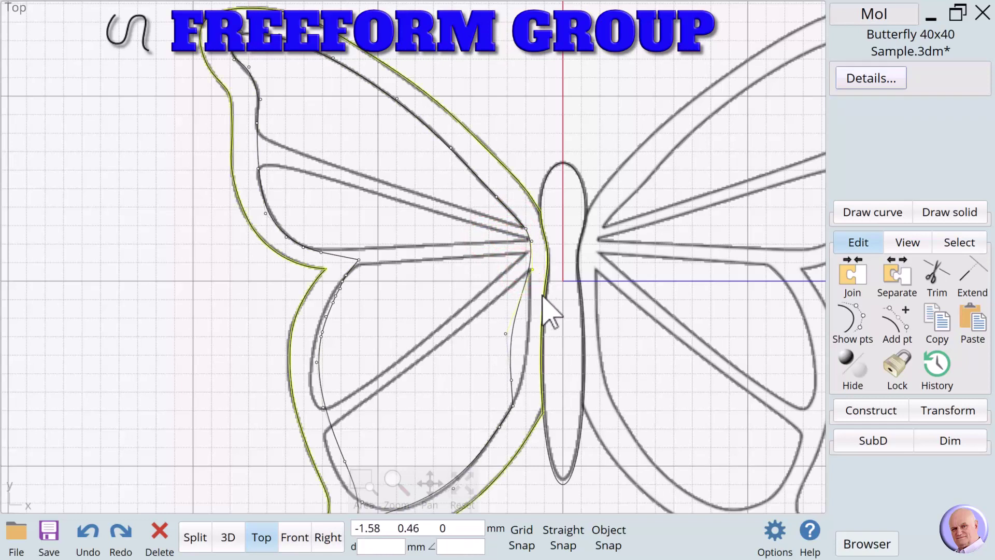
{"action": "mouse_move", "coordinate": [505, 332]}
{"action": "left_mouse_down"}
{"action": "mouse_move", "coordinate": [531, 332]}
{"action": "mouse_move", "coordinate": [531, 316]}
{"action": "left_mouse_up"}
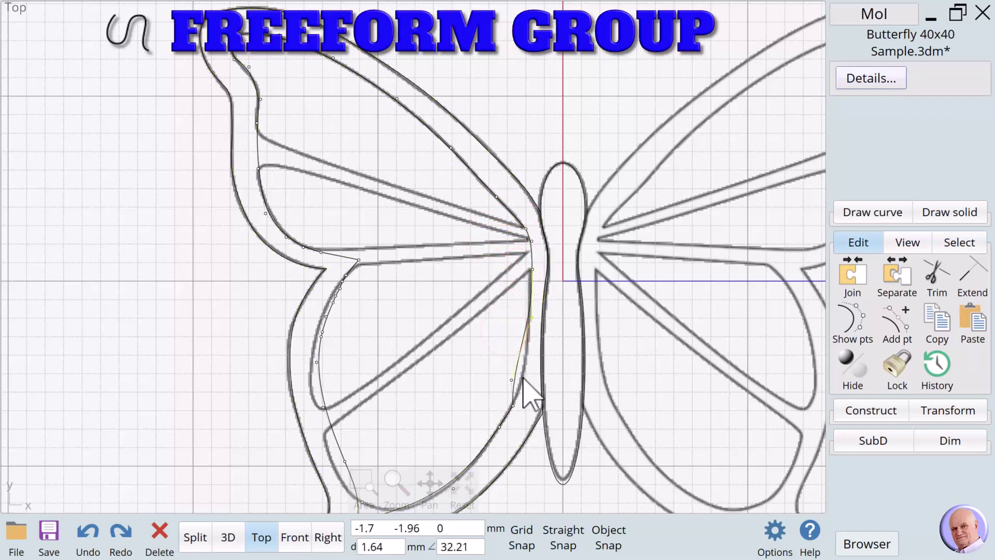
{"action": "left_click_drag", "start_coordinate": [494, 387], "coordinate": [530, 384]}
{"action": "left_click_drag", "start_coordinate": [532, 317], "coordinate": [532, 317]}
{"action": "left_click_drag", "start_coordinate": [433, 483], "coordinate": [484, 309]}
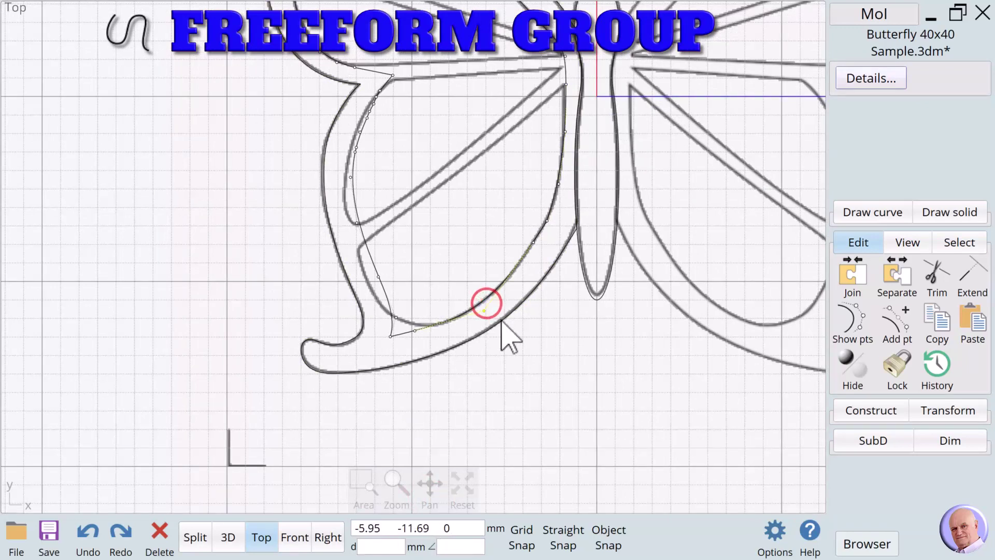
Delete the stray control point on the lower curve and add a new point on the wing's inner edge
{"action": "left_click", "coordinate": [441, 389]}
{"action": "left_click", "coordinate": [390, 336]}
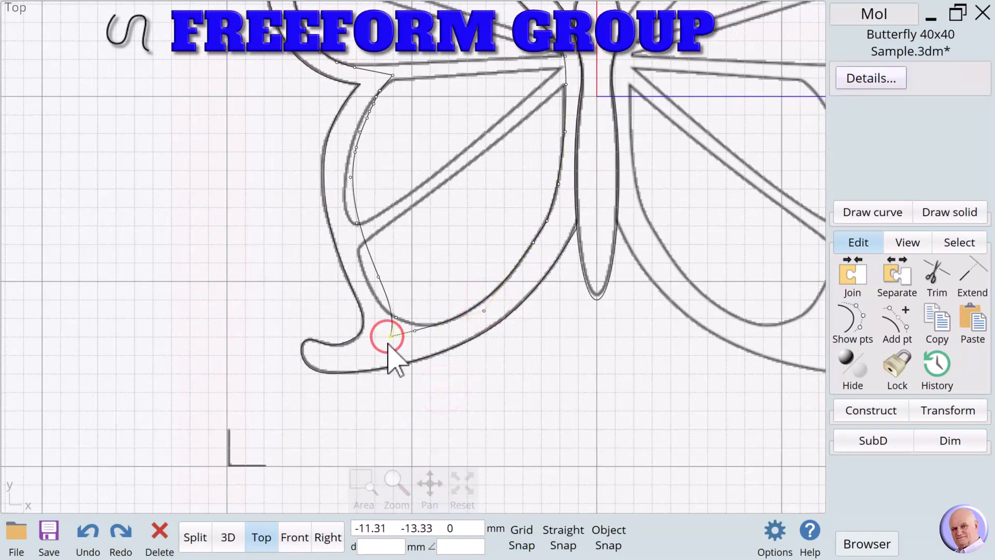
{"action": "key", "text": "Delete"}
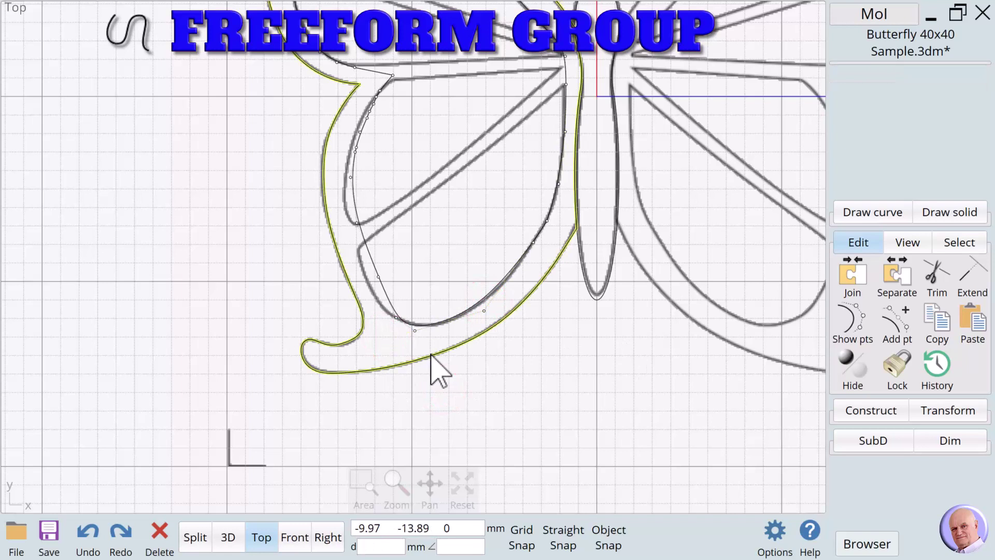
{"action": "left_click", "coordinate": [898, 324]}
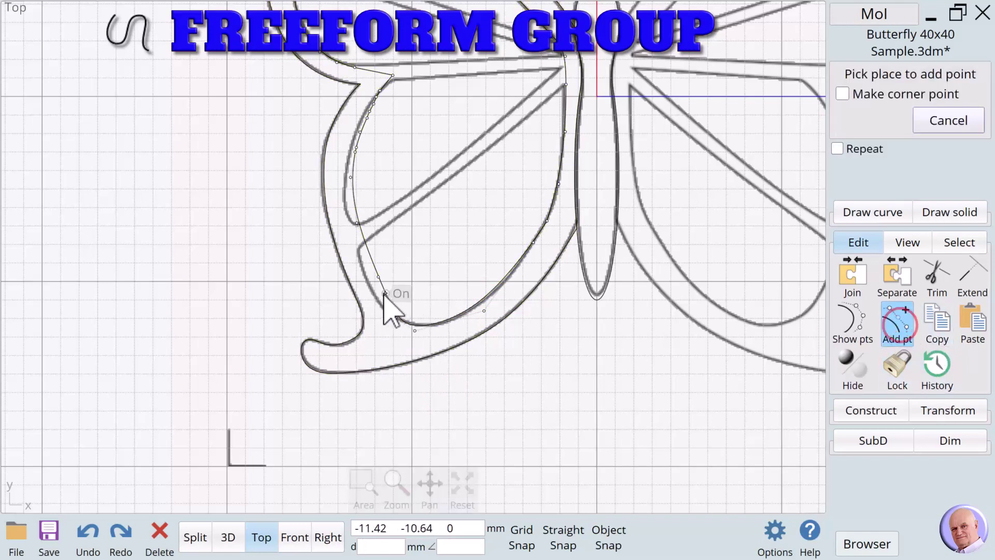
{"action": "left_click", "coordinate": [383, 291]}
{"action": "mouse_move", "coordinate": [386, 291]}
{"action": "left_mouse_down"}
{"action": "mouse_move", "coordinate": [375, 298]}
{"action": "mouse_move", "coordinate": [382, 292]}
{"action": "left_mouse_up"}
Move the neighbouring control points up along the lower wing's inner edge toward its upper corner
{"action": "left_click", "coordinate": [376, 277]}
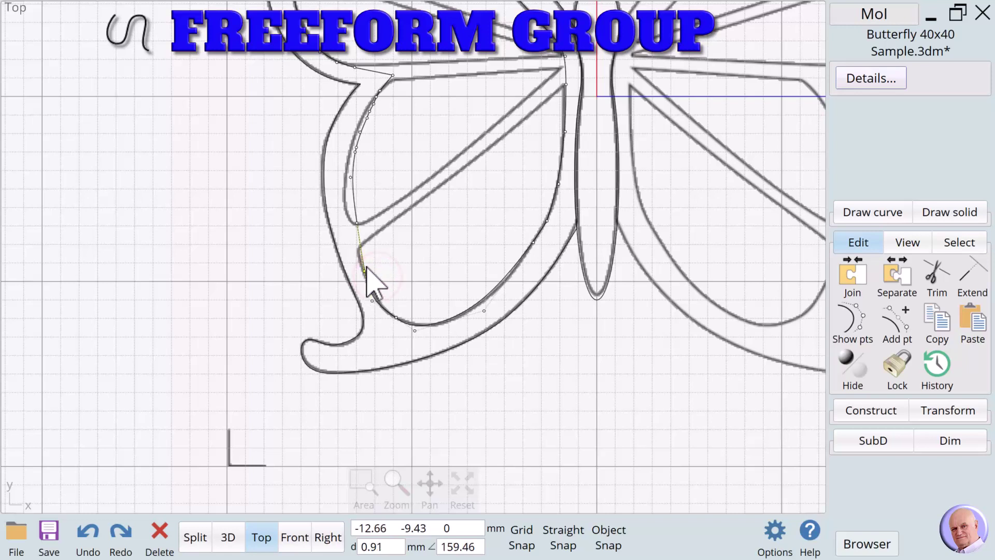
{"action": "left_click_drag", "start_coordinate": [358, 223], "coordinate": [349, 226]}
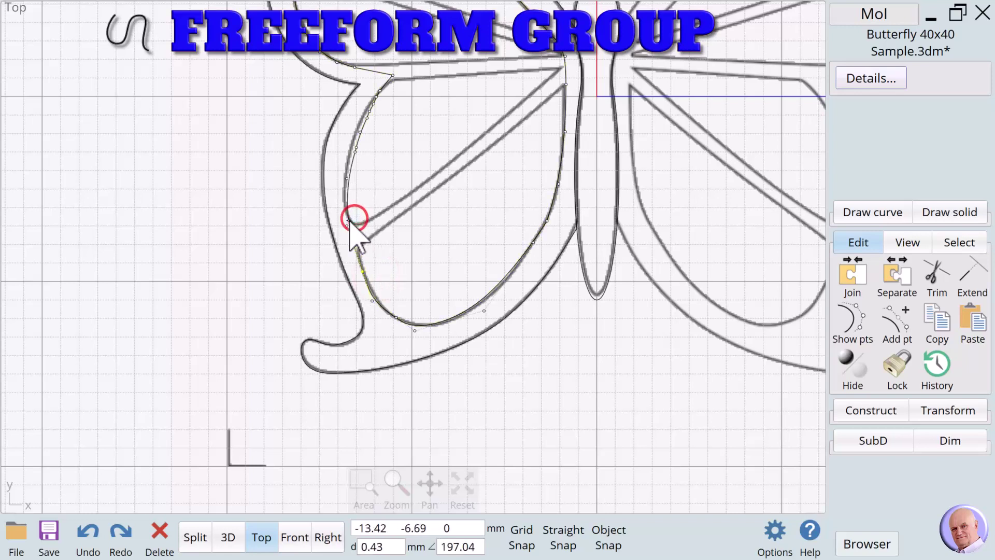
{"action": "left_click", "coordinate": [342, 177]}
{"action": "left_click_drag", "start_coordinate": [346, 179], "coordinate": [374, 102]}
{"action": "left_click", "coordinate": [375, 103]}
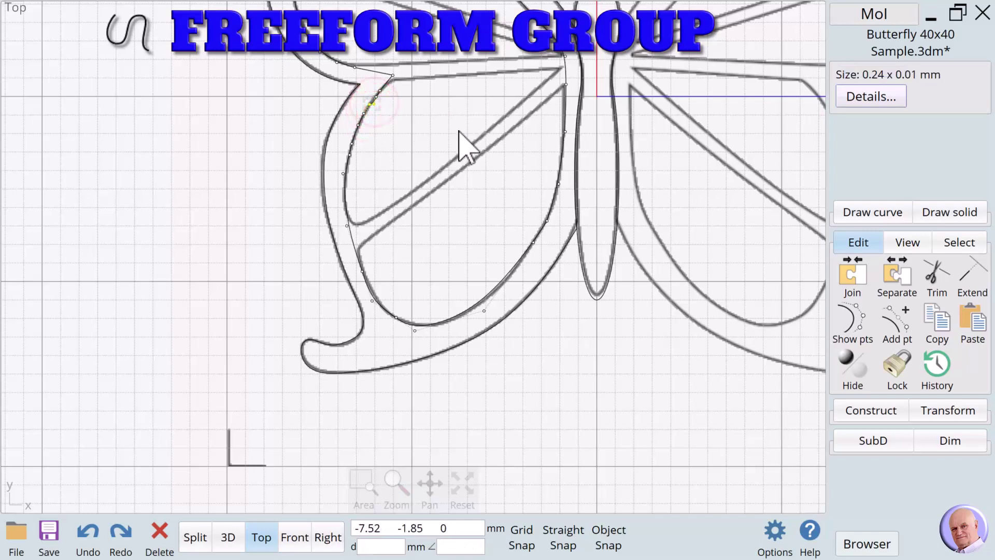
{"action": "key", "text": "Escape"}
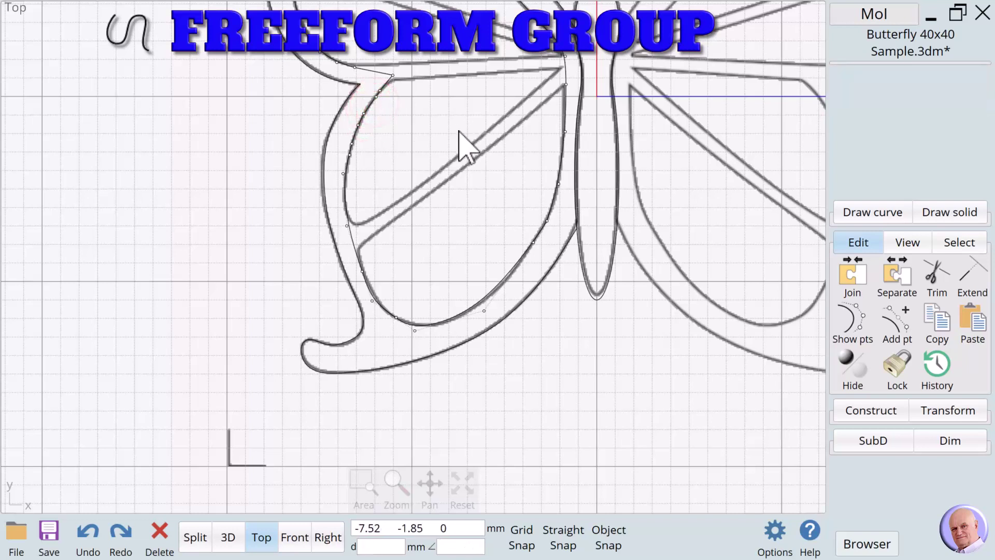
{"action": "left_click", "coordinate": [392, 77]}
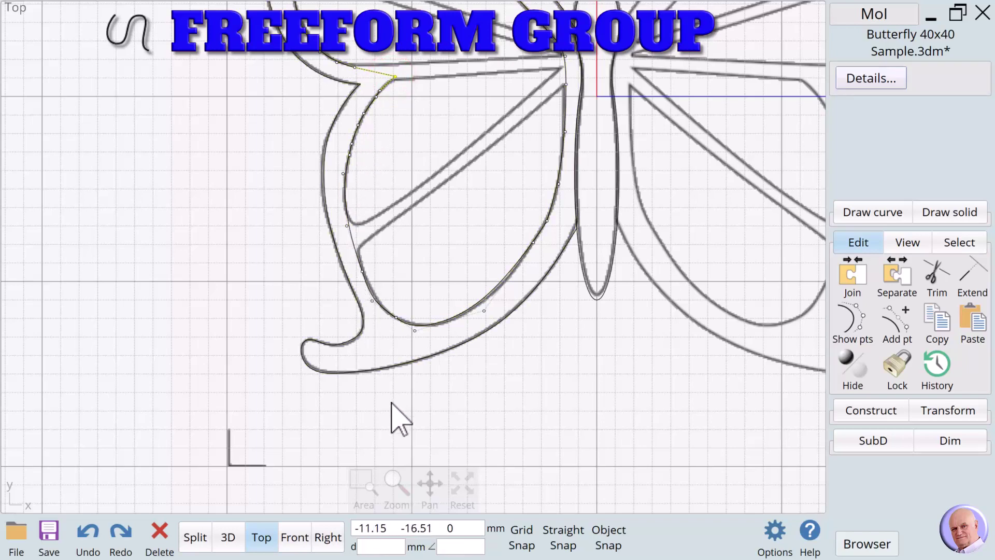
{"action": "scroll", "coordinate": [366, 409], "scroll_direction": "down", "scroll_amount": 2}
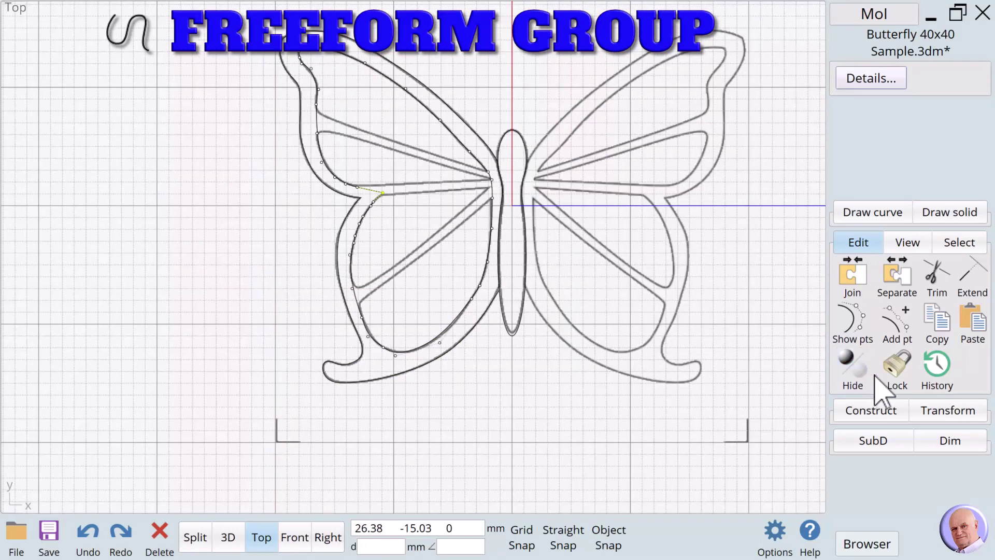
Draw a closed through-points sliver along the upper left-wing vein from the body to the wing edge
{"action": "left_click", "coordinate": [849, 216]}
{"action": "left_click", "coordinate": [889, 238]}
{"action": "left_click", "coordinate": [911, 254]}
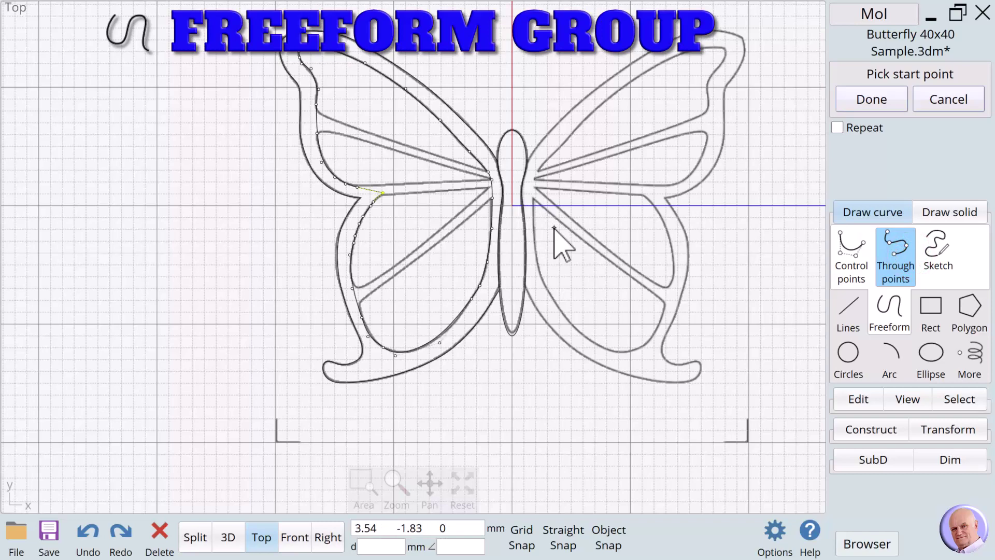
{"action": "left_click", "coordinate": [494, 175]}
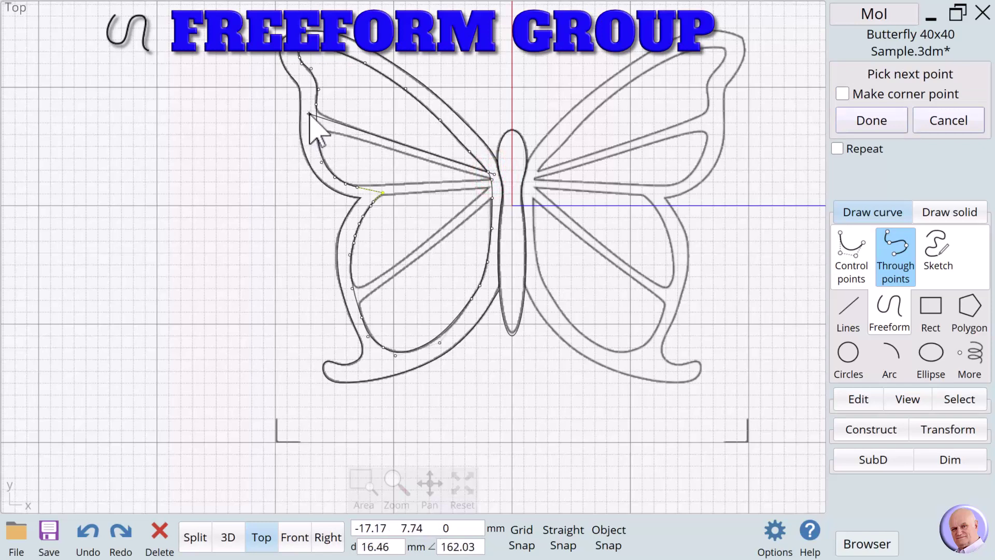
{"action": "left_click", "coordinate": [308, 113]}
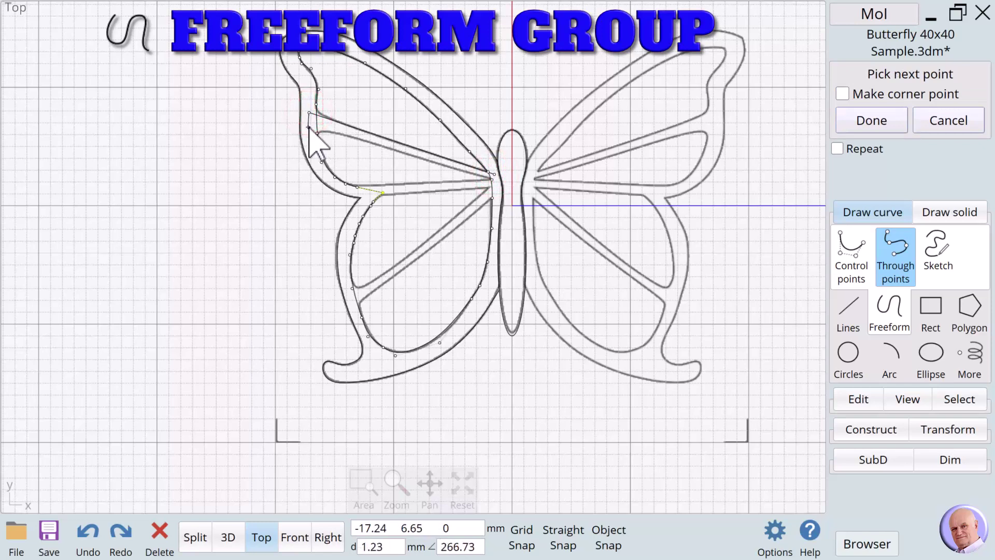
{"action": "left_click", "coordinate": [308, 127]}
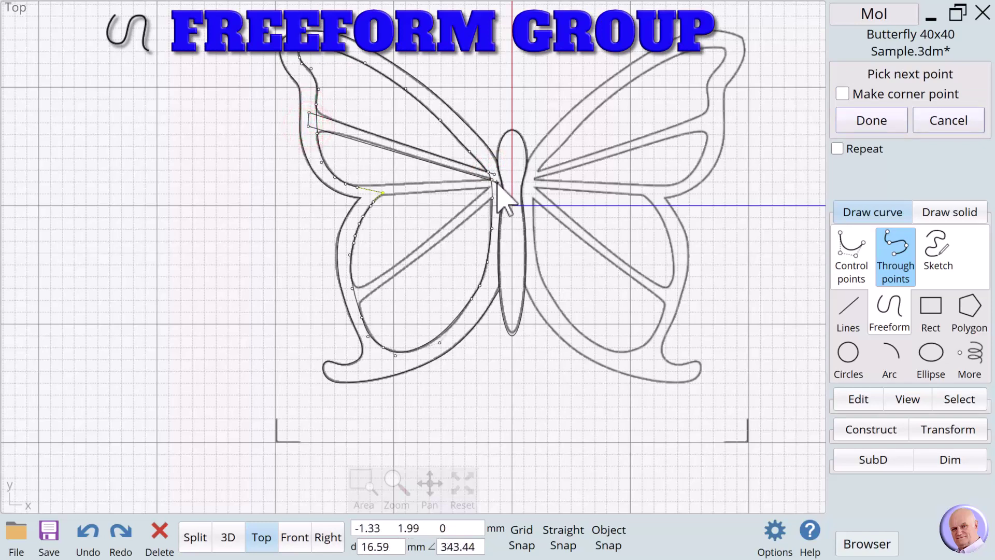
{"action": "left_click", "coordinate": [494, 175]}
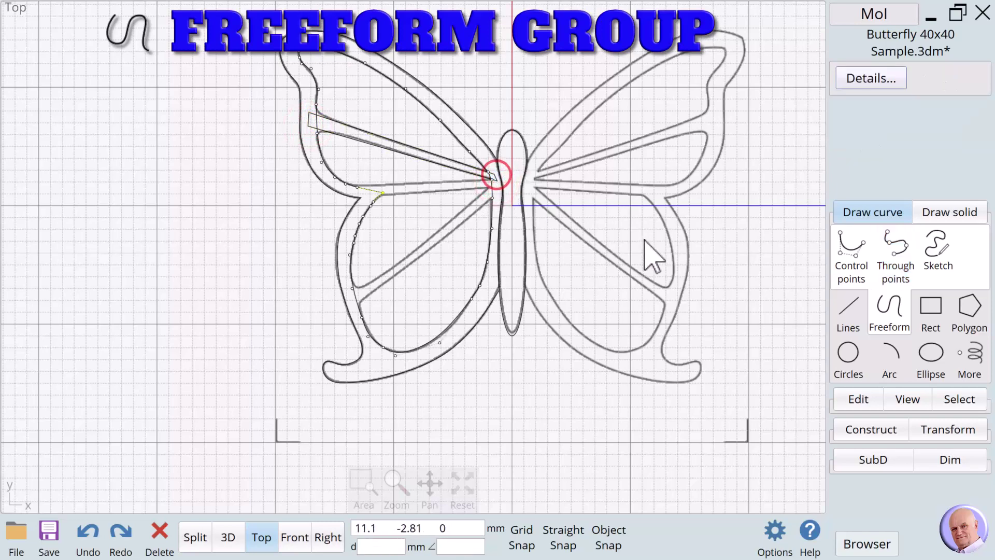
Draw a second closed sliver along the middle vein between the wing edge and the body
{"action": "left_click", "coordinate": [899, 257]}
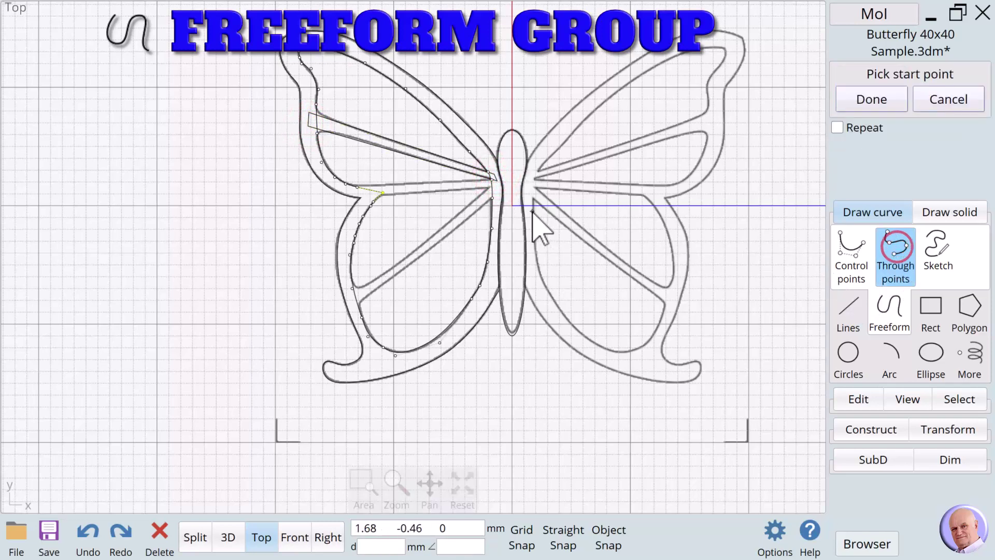
{"action": "left_click", "coordinate": [344, 185]}
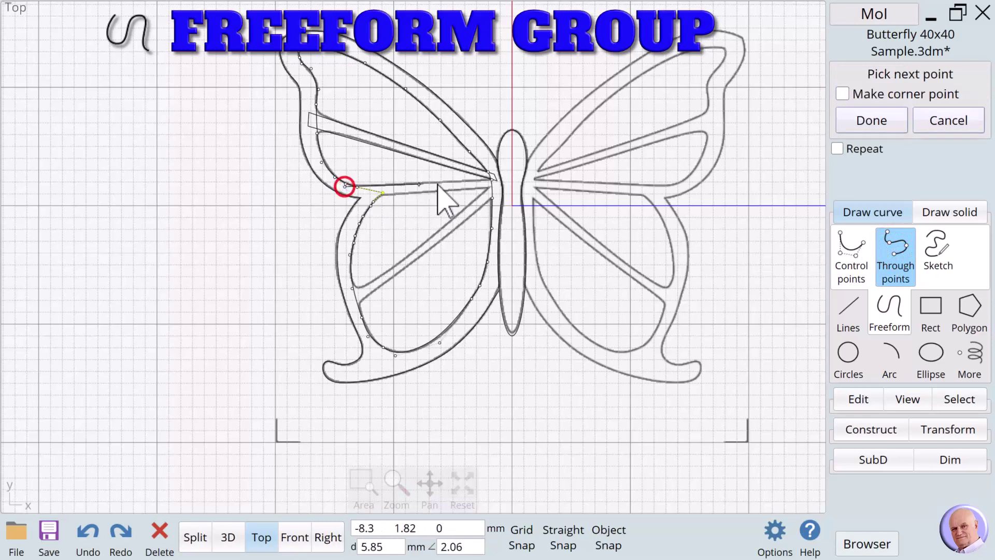
{"action": "left_click", "coordinate": [500, 187]}
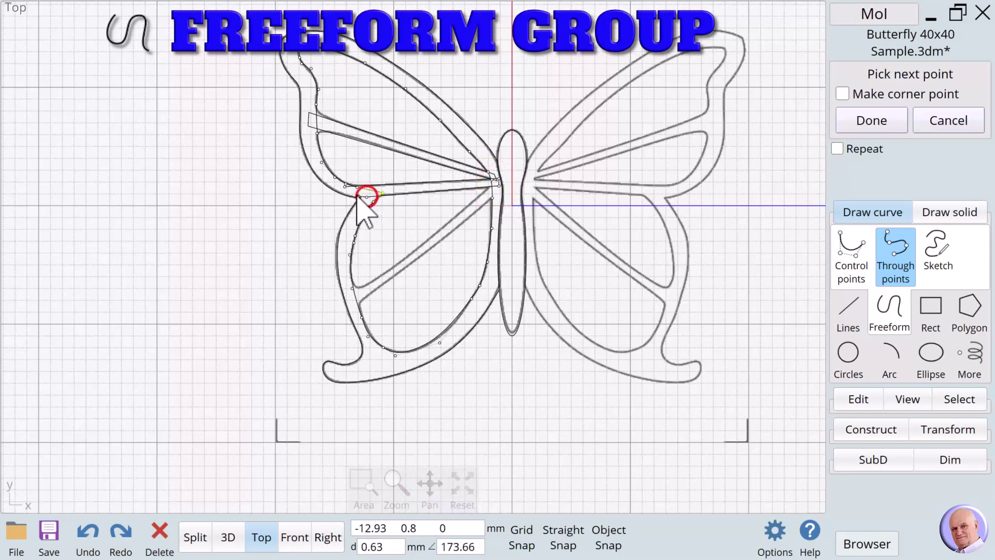
{"action": "left_click", "coordinate": [343, 185]}
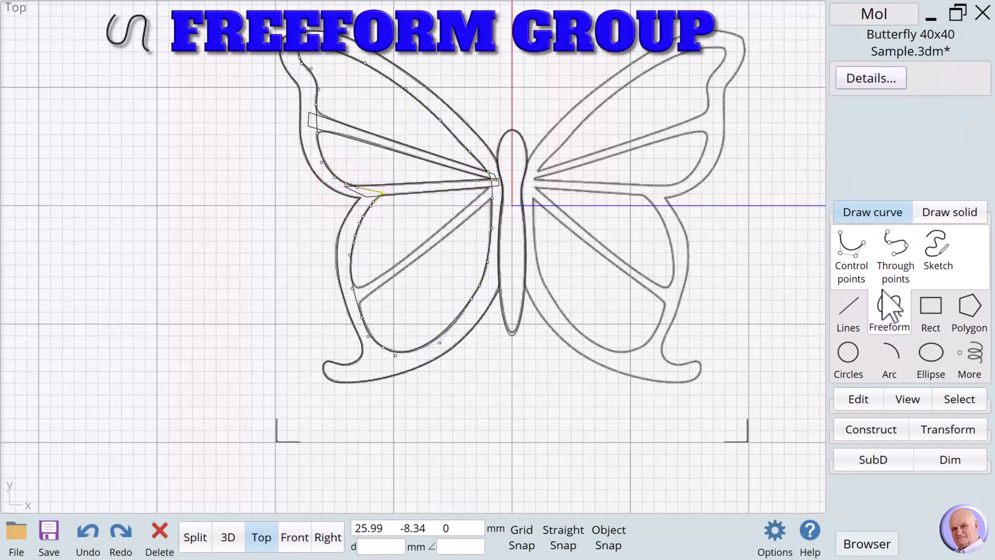
Draw the third closed sliver along the lower vein and select the wing's inner outline curve
{"action": "left_click", "coordinate": [892, 260]}
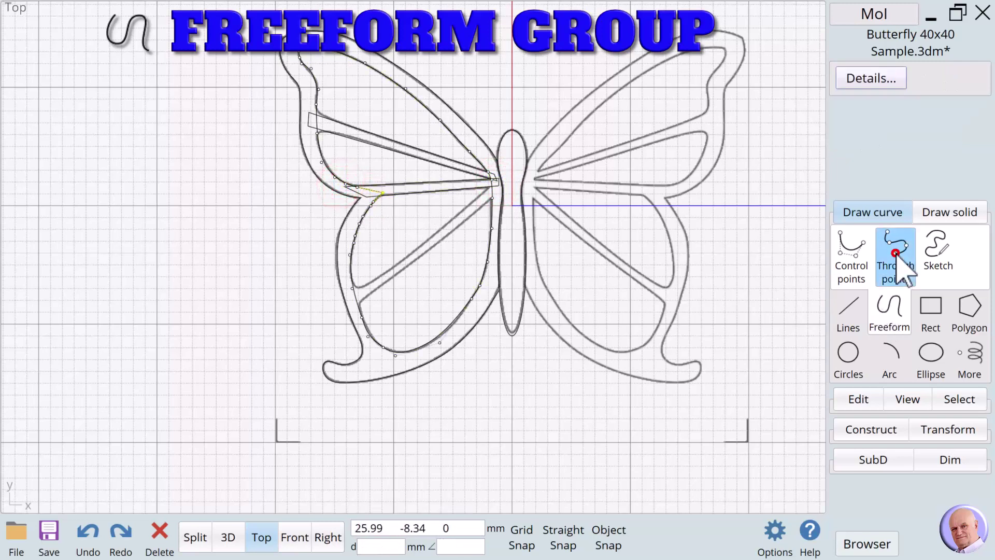
{"action": "left_click", "coordinate": [493, 184]}
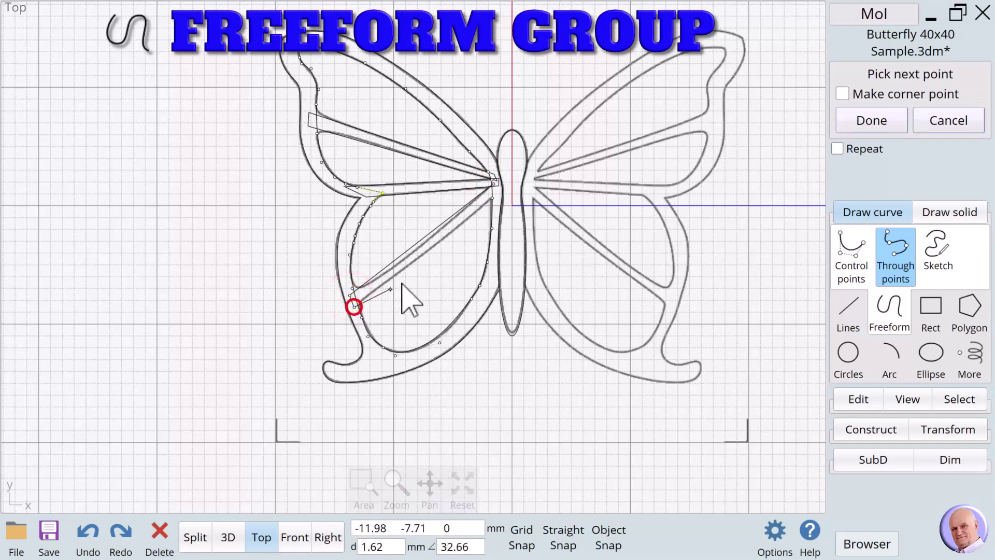
{"action": "left_click", "coordinate": [495, 191]}
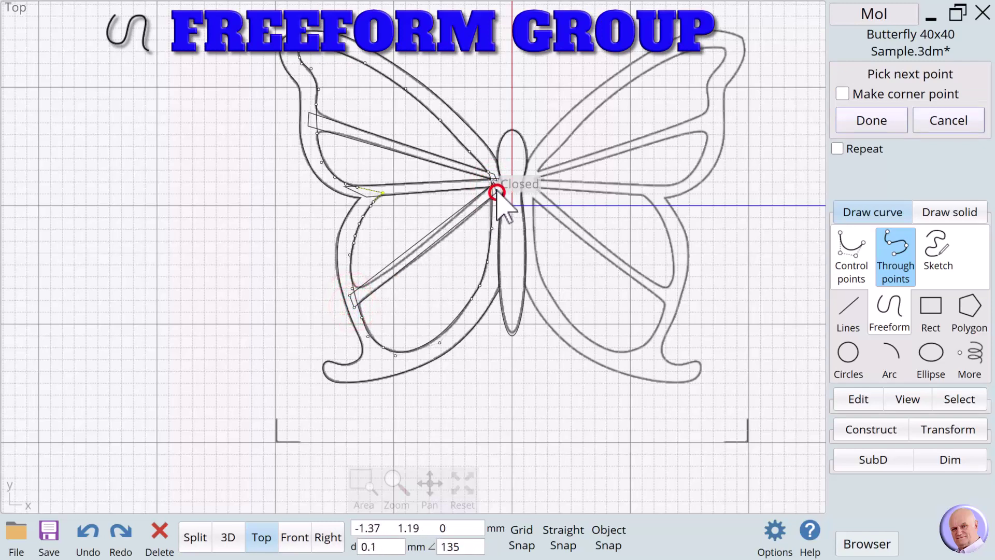
{"action": "left_click", "coordinate": [573, 268]}
{"action": "left_click", "coordinate": [455, 316]}
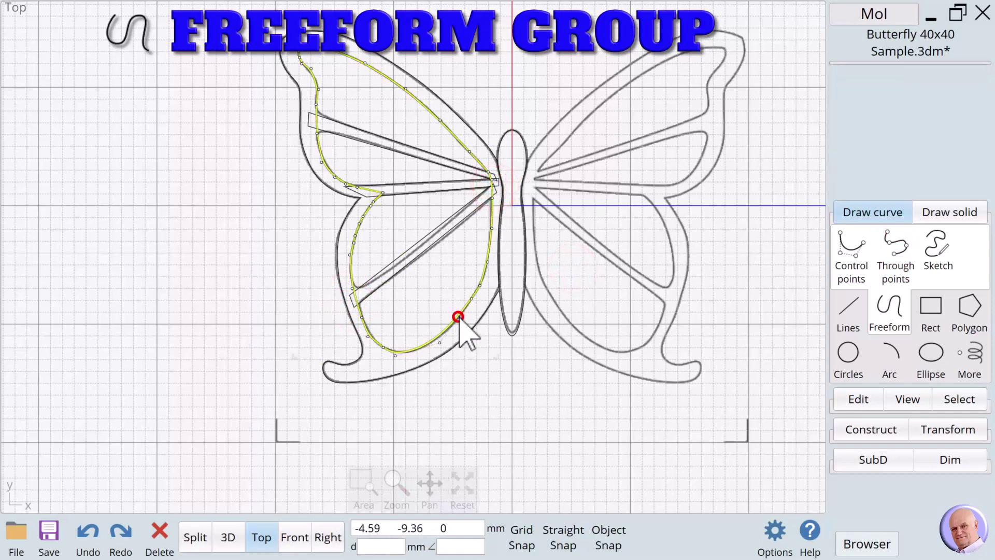
{"action": "left_click", "coordinate": [588, 421]}
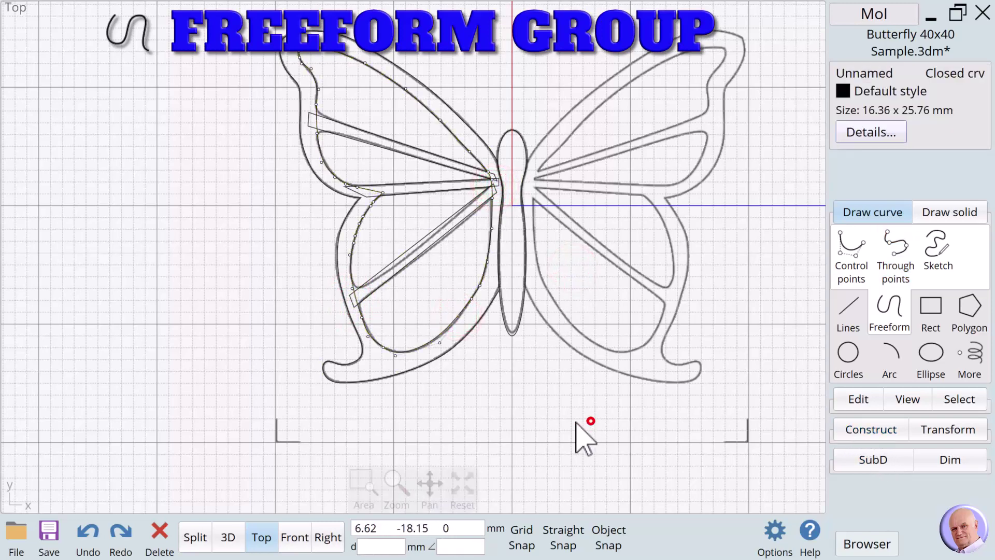
{"action": "left_click", "coordinate": [422, 342]}
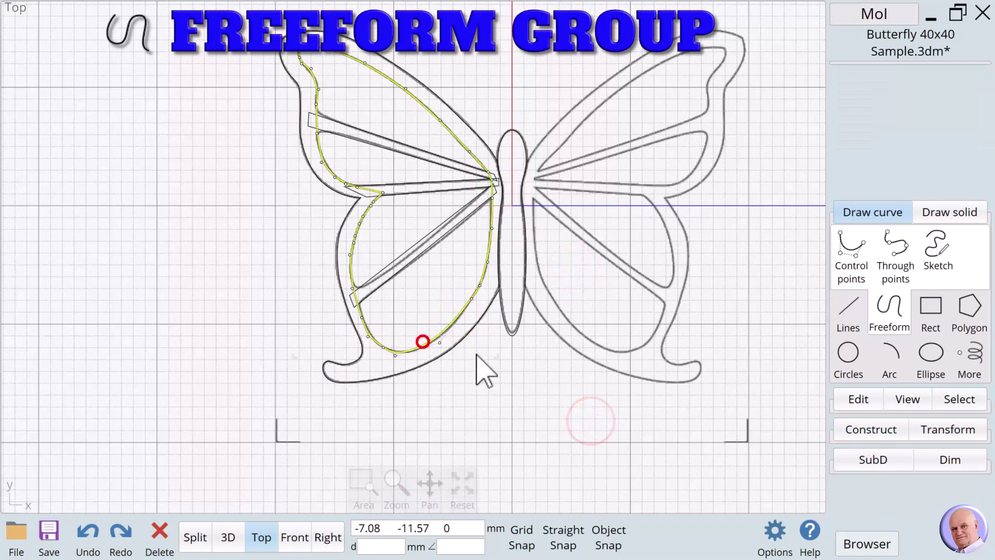
Boolean-difference the three vein slivers from the inner wing curve, discarding the slivers, to split it into panels
{"action": "left_click", "coordinate": [879, 430]}
{"action": "left_click", "coordinate": [849, 314]}
{"action": "left_click", "coordinate": [851, 311]}
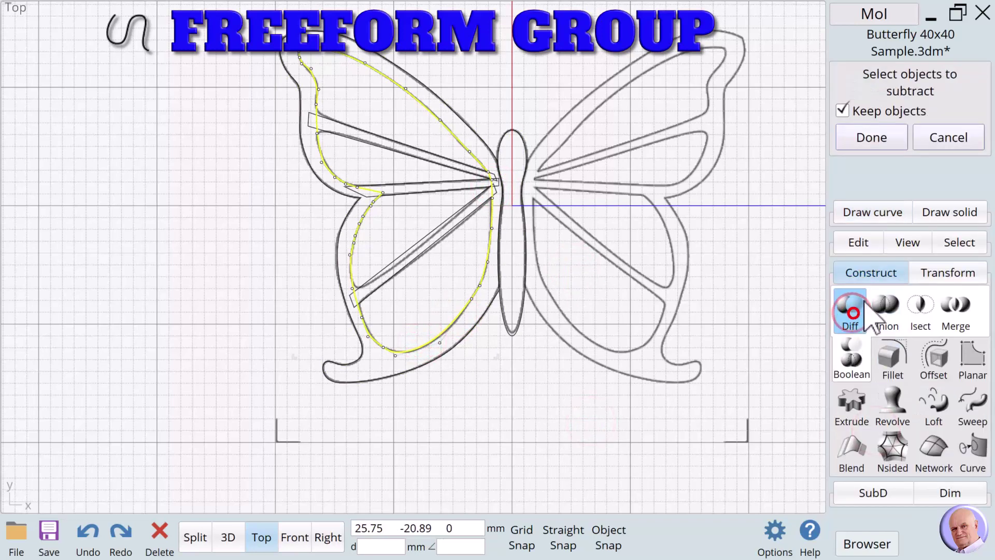
{"action": "left_click", "coordinate": [843, 111]}
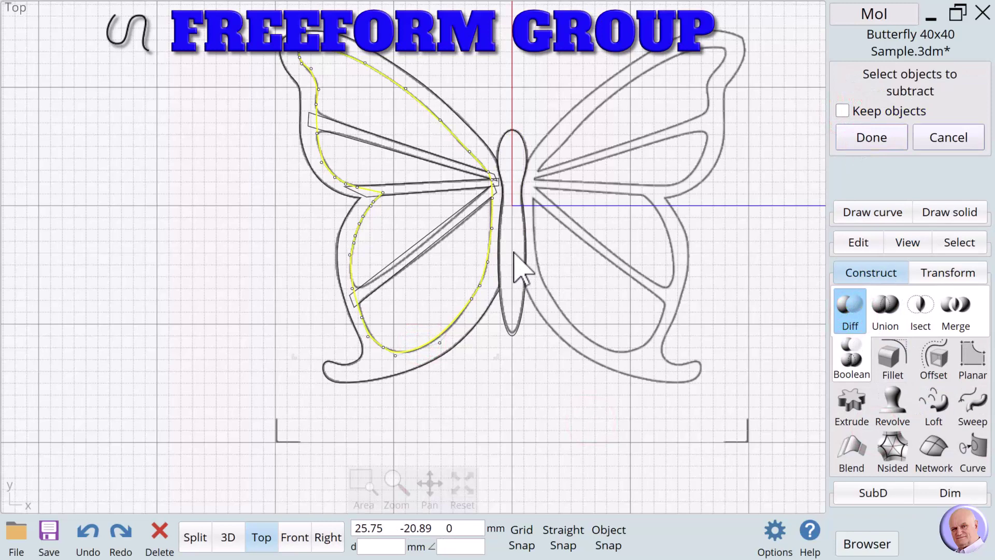
{"action": "left_click", "coordinate": [496, 192]}
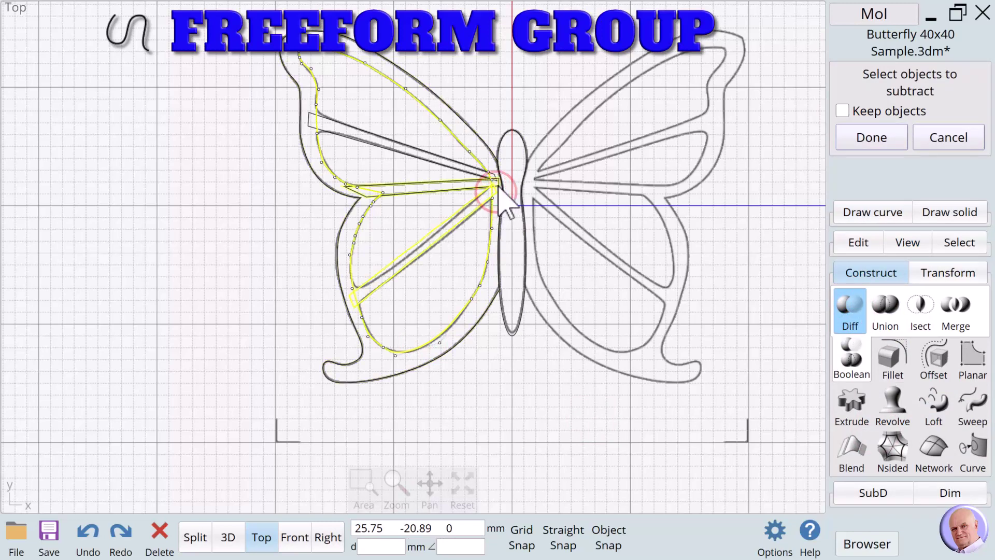
{"action": "left_click", "coordinate": [495, 183]}
{"action": "left_click", "coordinate": [495, 183]}
{"action": "left_click", "coordinate": [495, 176]}
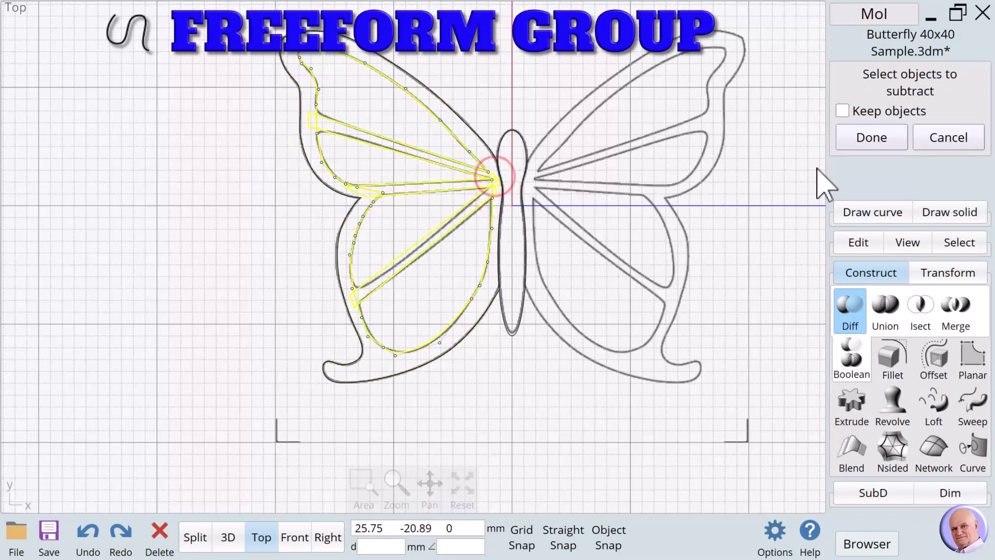
{"action": "left_click", "coordinate": [878, 136]}
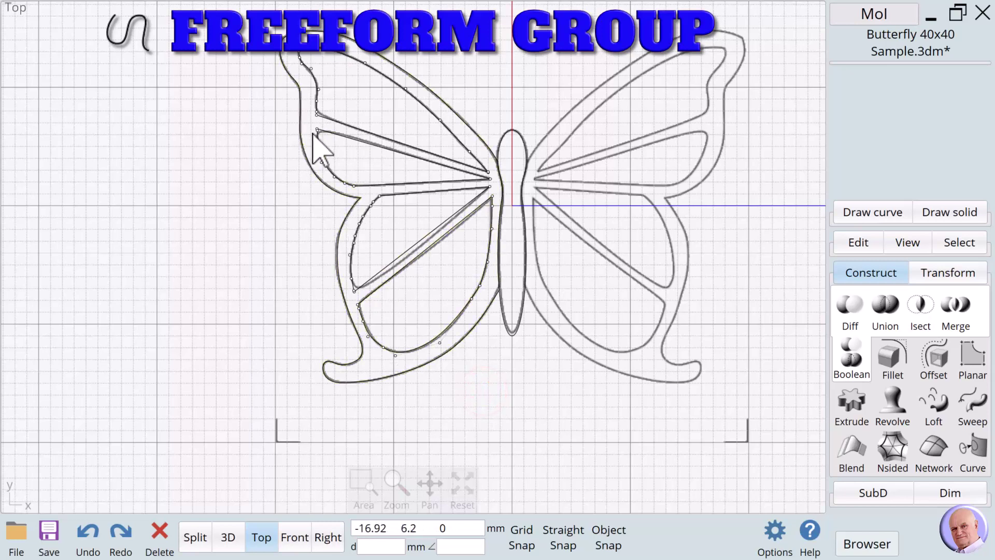
Add a point near the upper panel's pointed tip and nudge it to round the corner
{"action": "scroll", "coordinate": [348, 155], "scroll_direction": "up", "scroll_amount": 1}
{"action": "scroll", "coordinate": [330, 78], "scroll_direction": "up", "scroll_amount": 2}
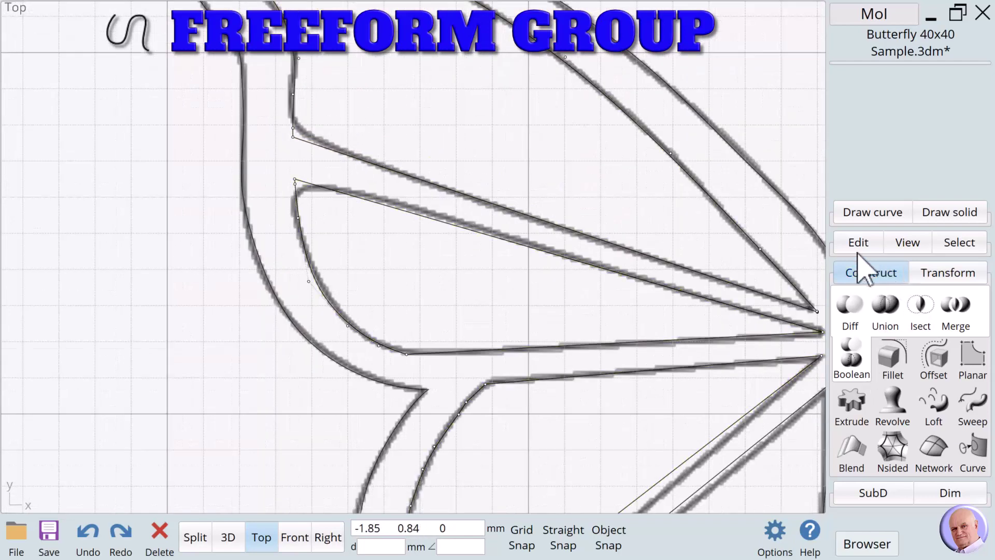
{"action": "left_click", "coordinate": [858, 244]}
{"action": "left_click", "coordinate": [897, 321]}
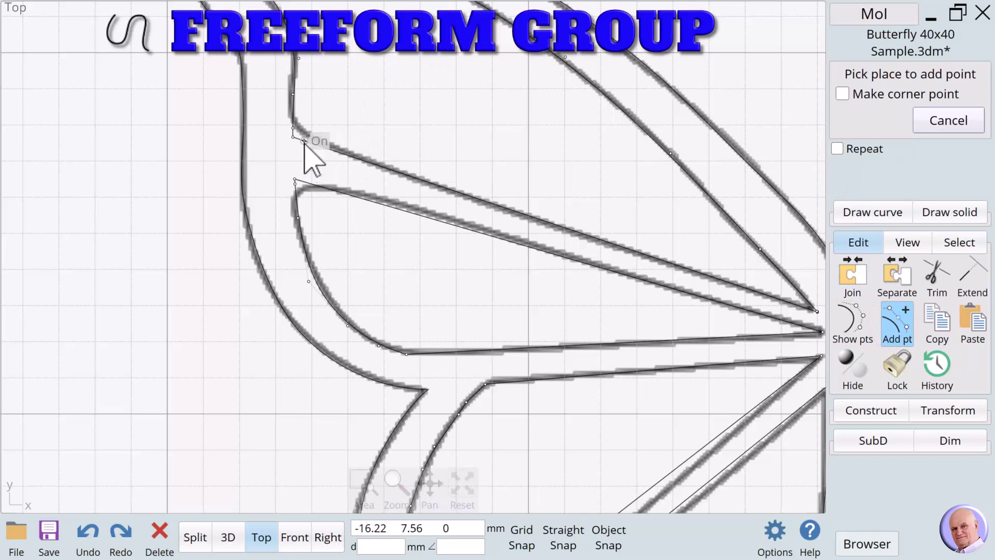
{"action": "left_click", "coordinate": [304, 141]}
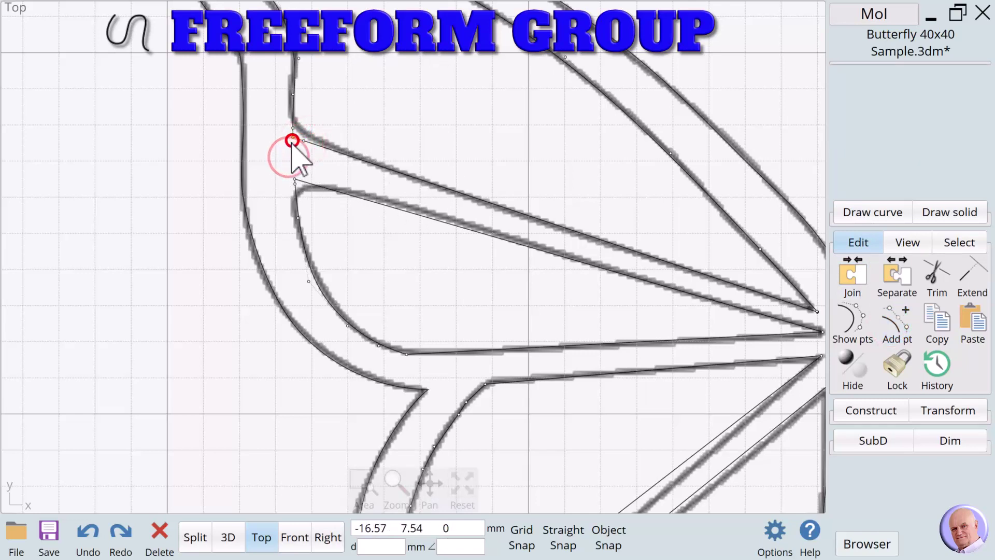
{"action": "left_click", "coordinate": [293, 140]}
{"action": "key", "text": "Escape"}
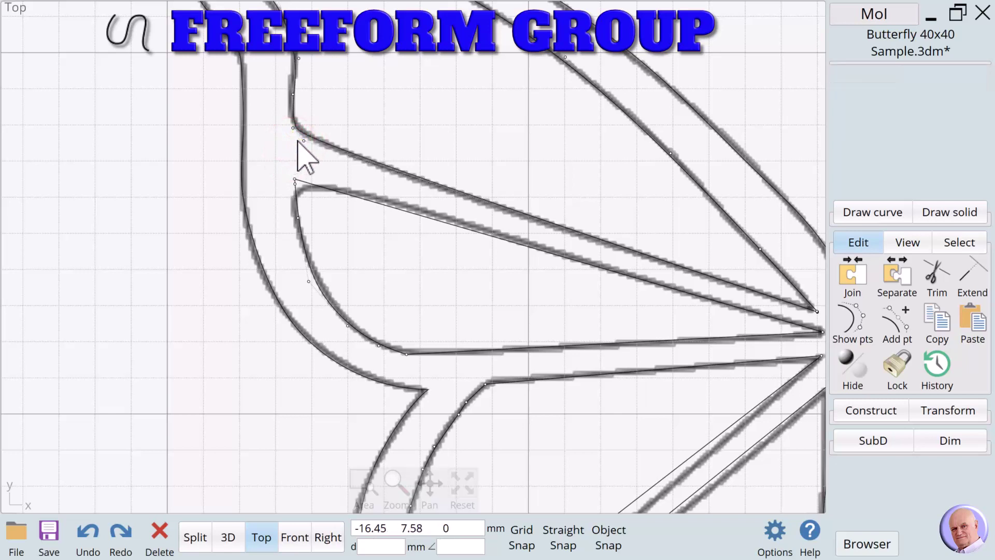
{"action": "left_click_drag", "start_coordinate": [294, 126], "coordinate": [307, 149]}
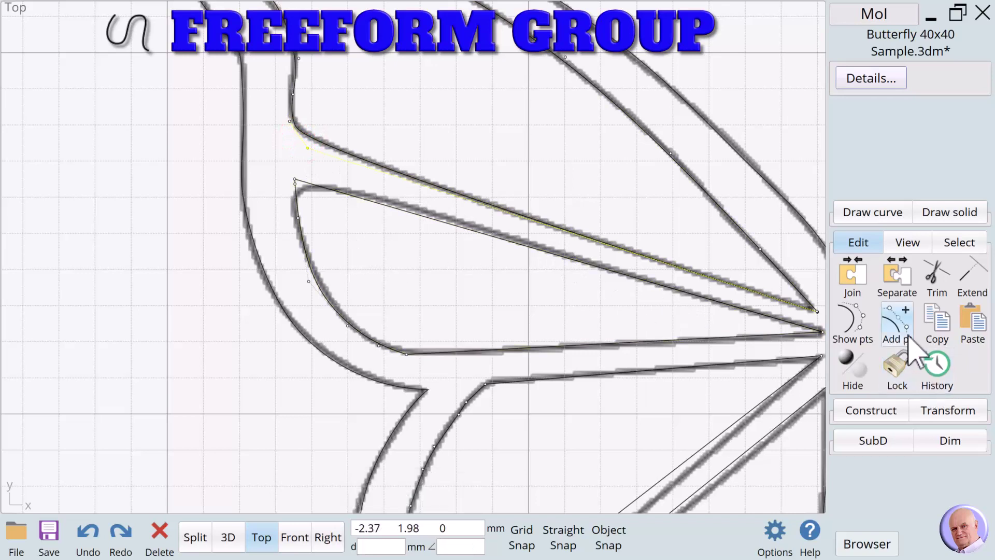
Add a point at the panel's inner corner and drag it to round that corner
{"action": "left_click", "coordinate": [898, 325]}
{"action": "left_click", "coordinate": [308, 182]}
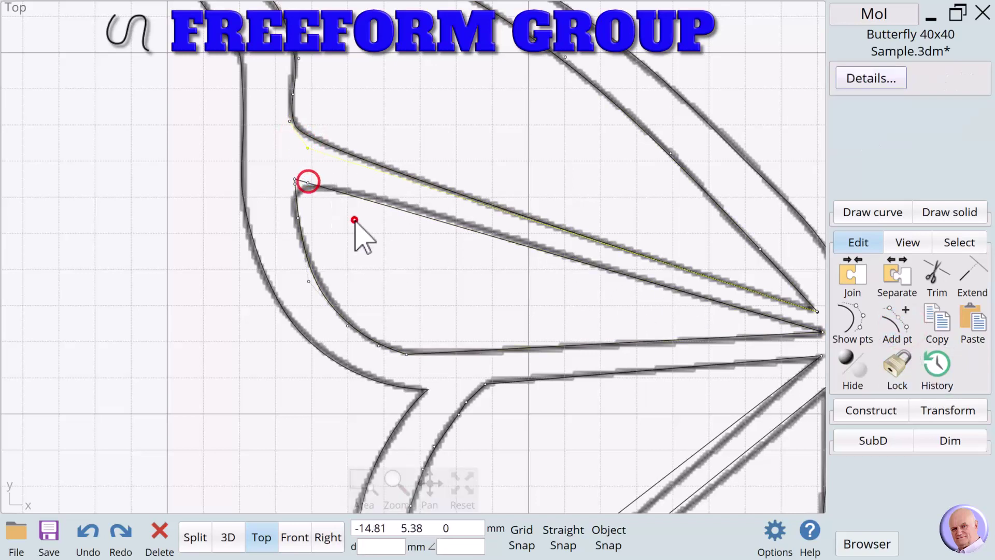
{"action": "left_click", "coordinate": [354, 219]}
{"action": "left_click", "coordinate": [295, 180]}
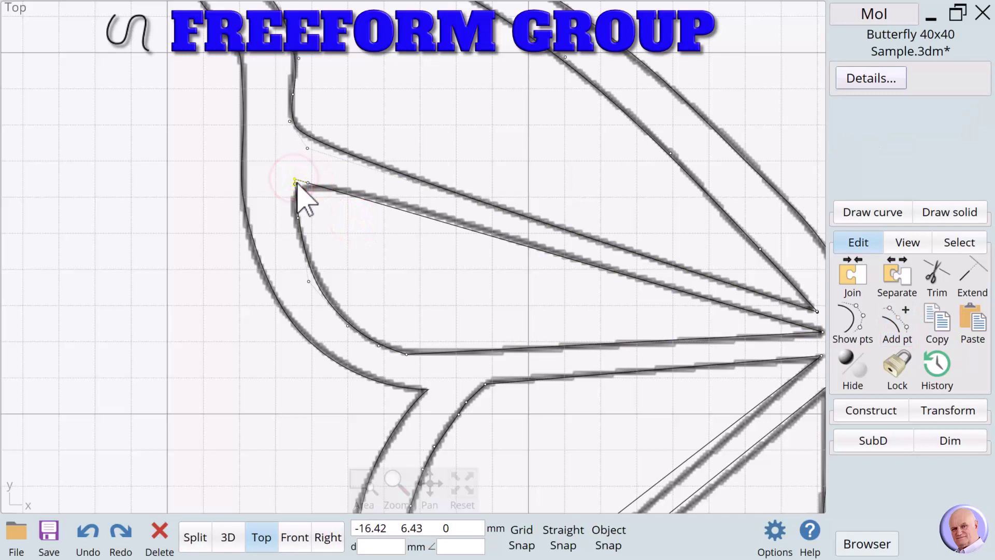
{"action": "left_click_drag", "start_coordinate": [297, 181], "coordinate": [343, 181]}
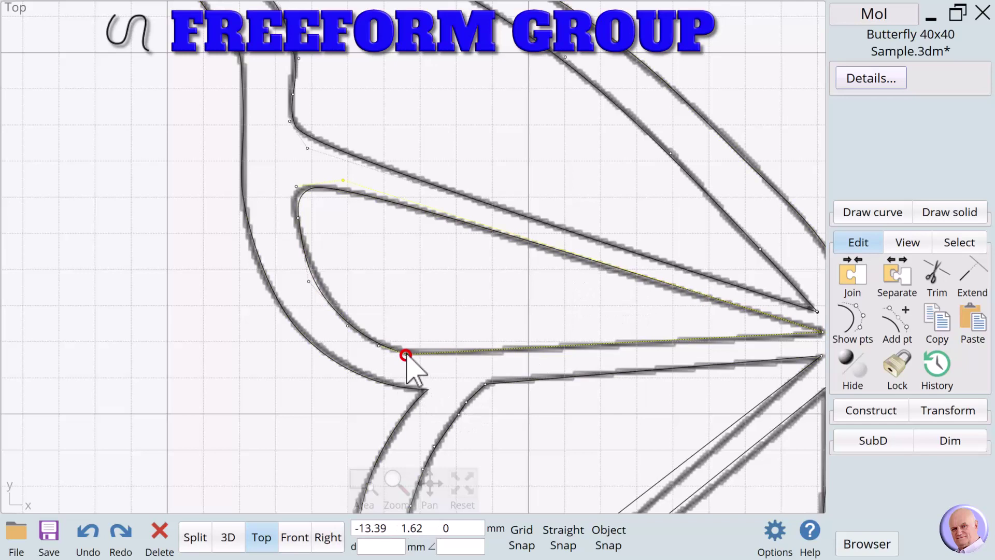
{"action": "left_click_drag", "start_coordinate": [406, 355], "coordinate": [403, 352]}
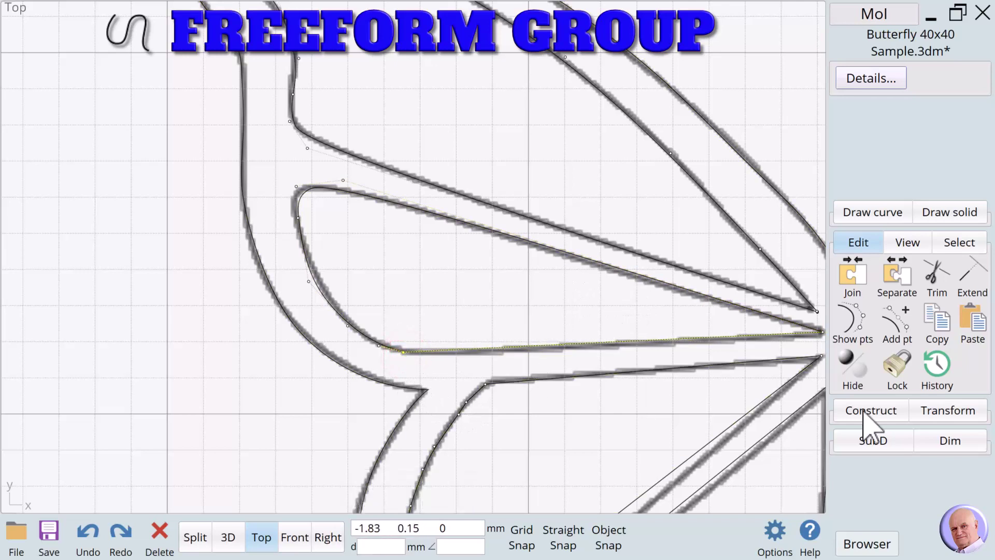
Add three points along the panel's lower edge toward its tip, nudging each slightly down
{"action": "left_click", "coordinate": [886, 319]}
{"action": "left_click", "coordinate": [539, 346]}
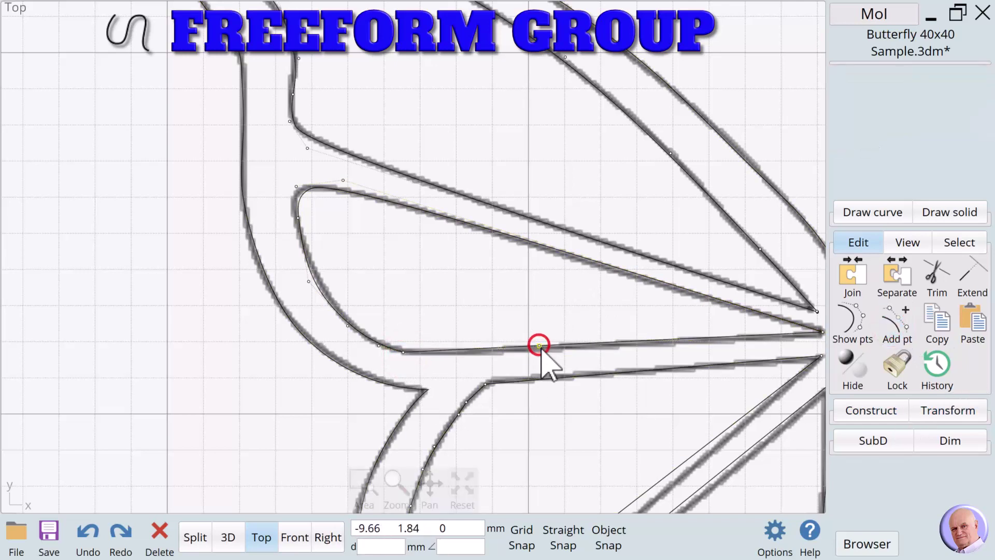
{"action": "left_click_drag", "start_coordinate": [539, 346], "coordinate": [539, 351]}
{"action": "left_click", "coordinate": [897, 324]}
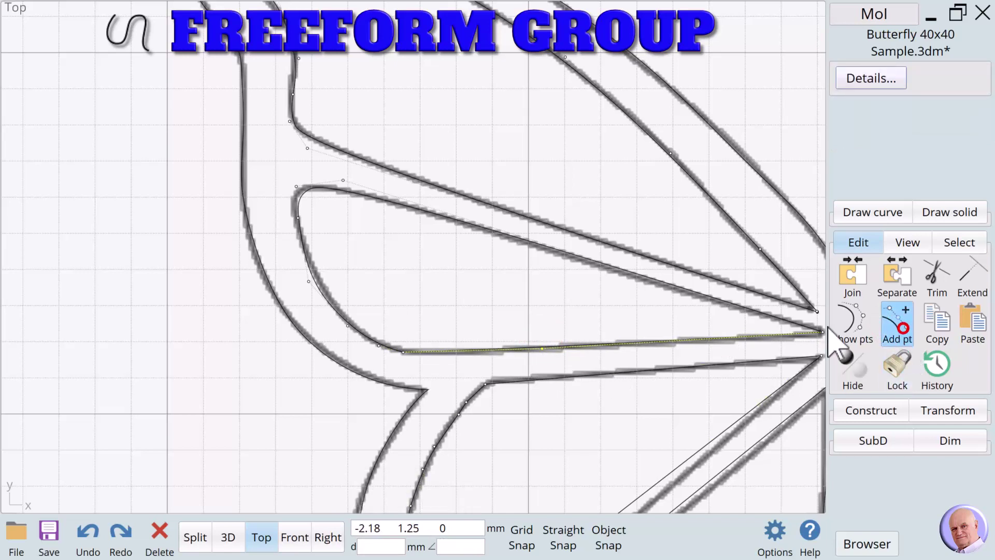
{"action": "left_click", "coordinate": [720, 338]}
{"action": "left_click_drag", "start_coordinate": [721, 338], "coordinate": [722, 343]}
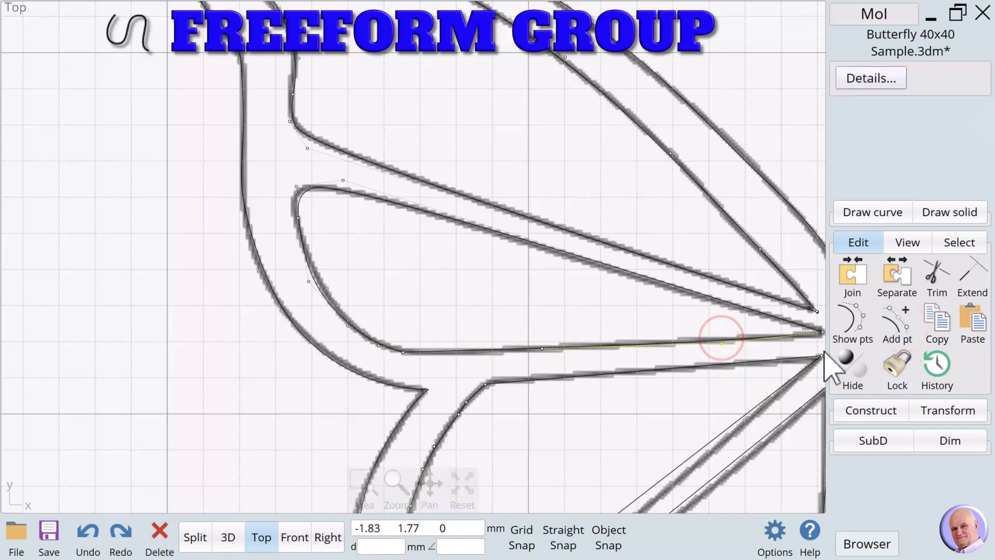
{"action": "left_click", "coordinate": [906, 324]}
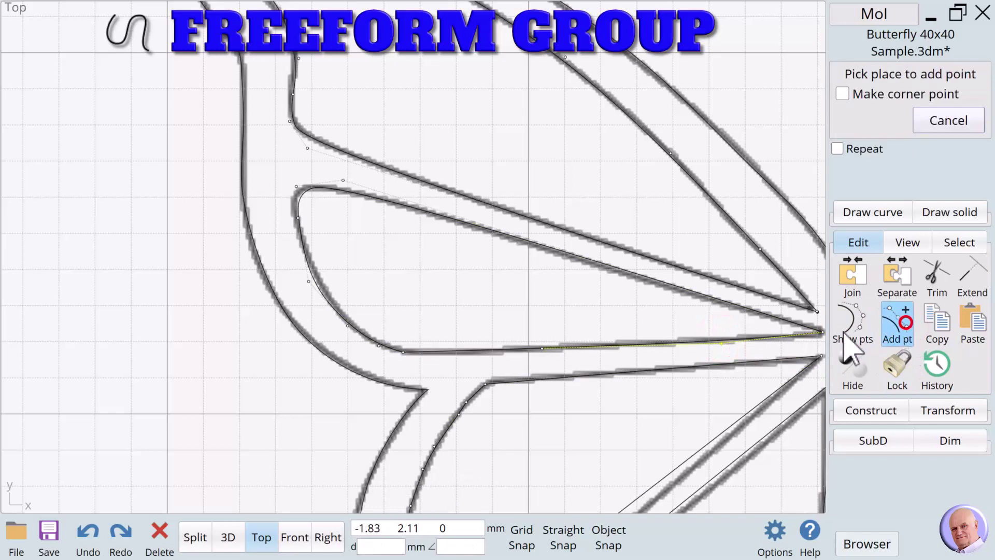
{"action": "left_click_drag", "start_coordinate": [814, 336], "coordinate": [812, 338]}
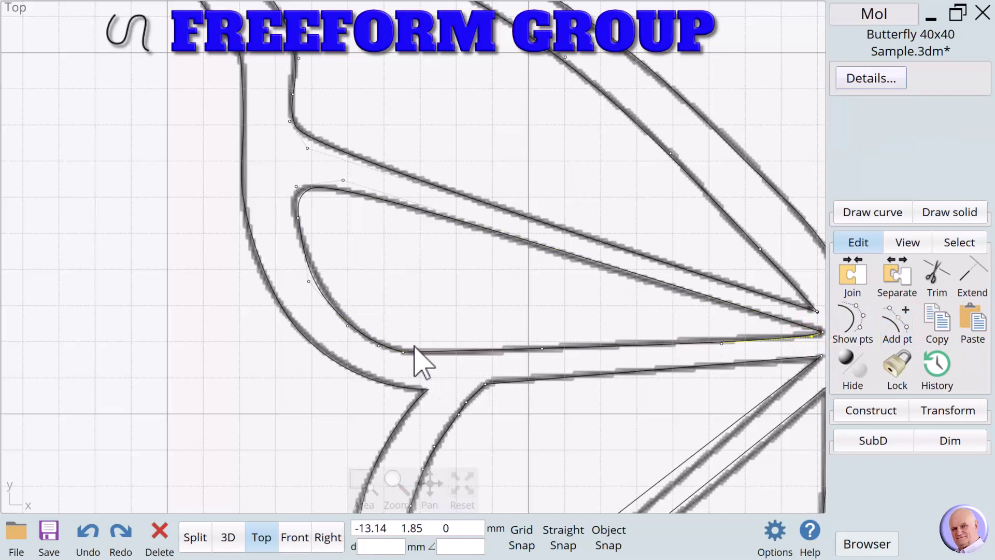
Add a point at the panel's lower-left bend and nudge it to smooth the corner
{"action": "left_click", "coordinate": [904, 326]}
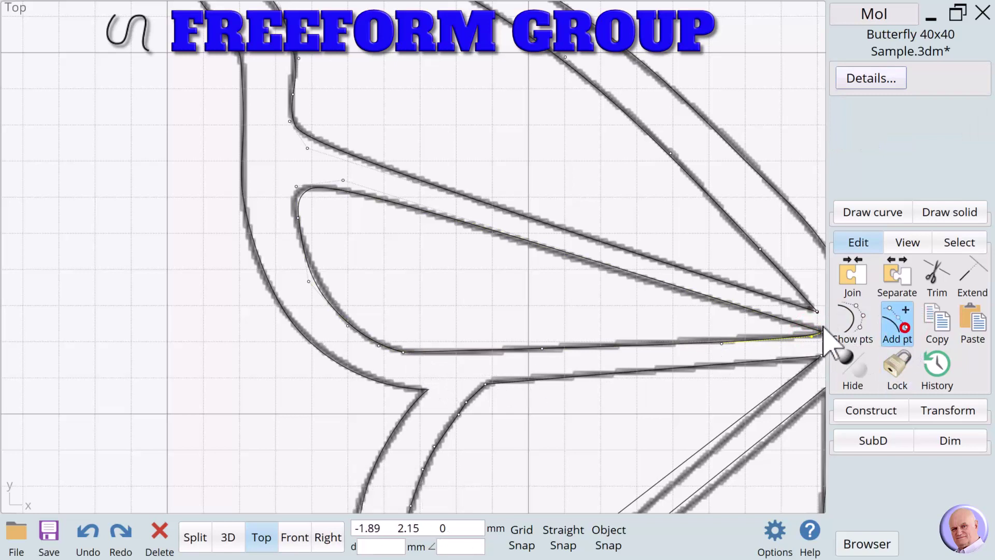
{"action": "left_click", "coordinate": [409, 352]}
{"action": "mouse_move", "coordinate": [397, 357]}
{"action": "left_mouse_down"}
{"action": "mouse_move", "coordinate": [411, 365]}
{"action": "mouse_move", "coordinate": [410, 347]}
{"action": "left_mouse_up"}
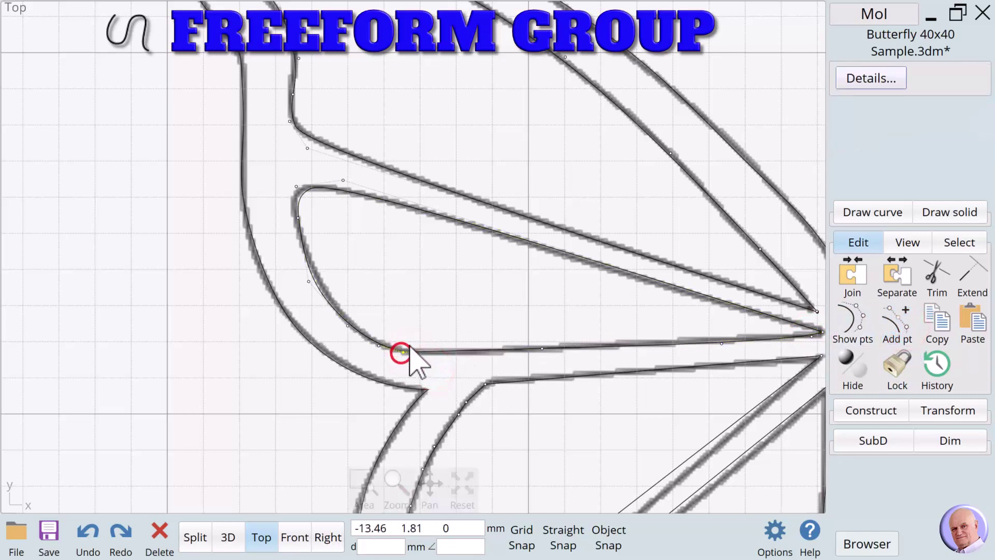
{"action": "key", "text": "Escape"}
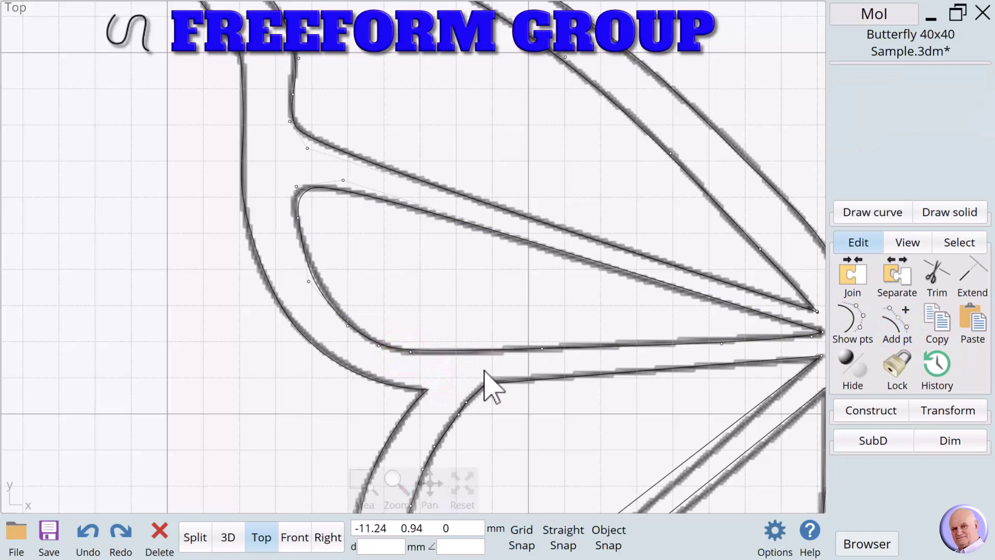
{"action": "left_click", "coordinate": [542, 347]}
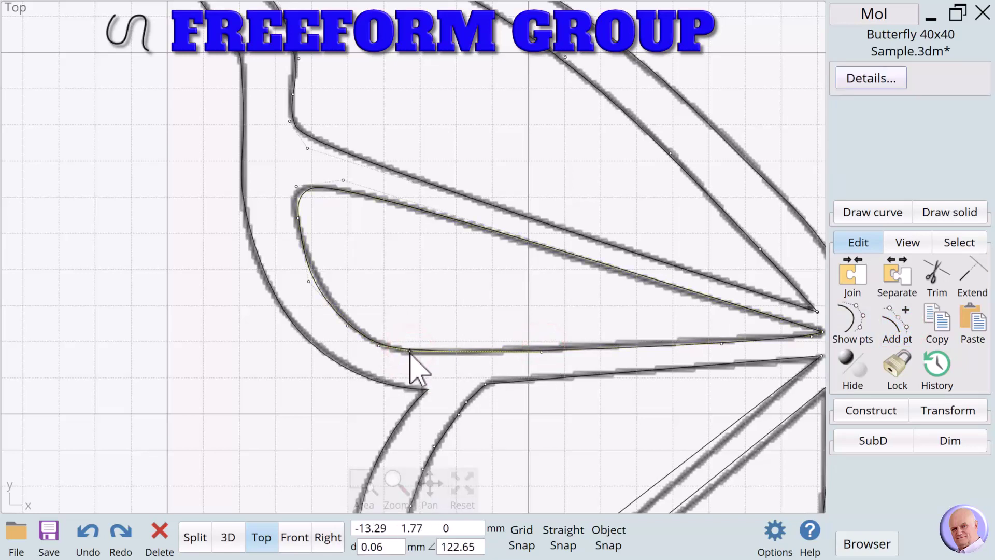
Add a point at the lower panel's top-left corner and pull it up to round the corner
{"action": "left_click", "coordinate": [415, 400]}
{"action": "scroll", "coordinate": [409, 394], "scroll_direction": "down", "scroll_amount": 2}
{"action": "scroll", "coordinate": [410, 399], "scroll_direction": "down", "scroll_amount": 3}
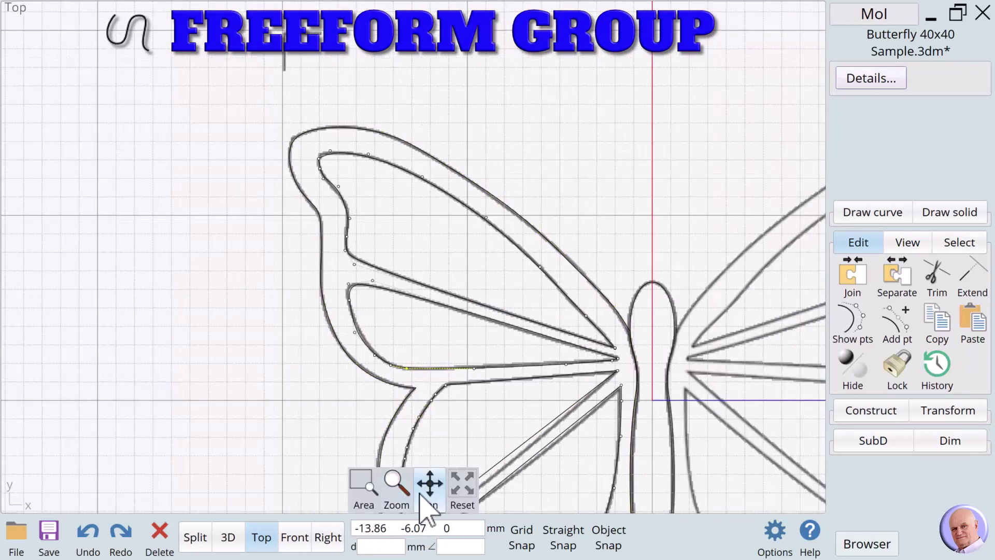
{"action": "left_click_drag", "start_coordinate": [429, 488], "coordinate": [498, 321]}
{"action": "scroll", "coordinate": [457, 226], "scroll_direction": "up", "scroll_amount": 3}
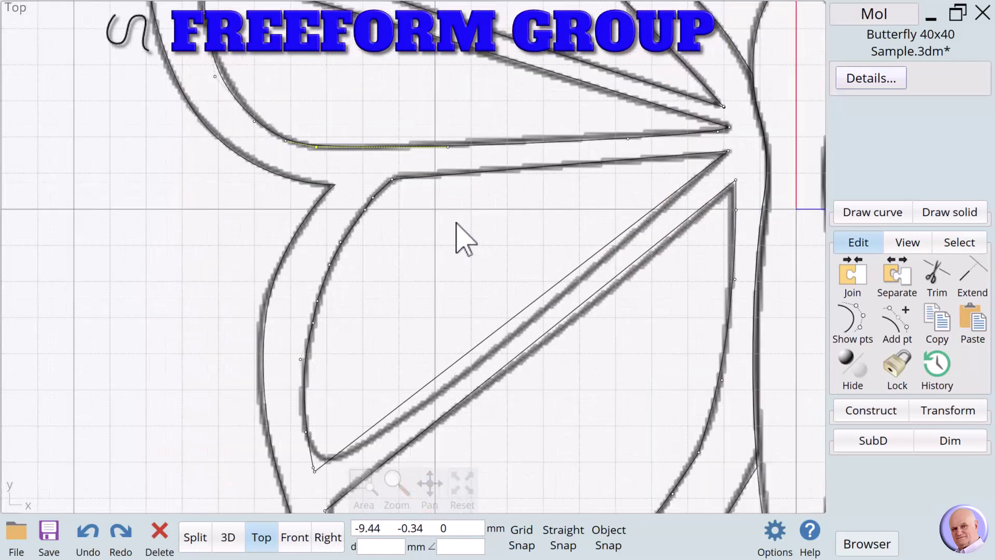
{"action": "left_click", "coordinate": [899, 336]}
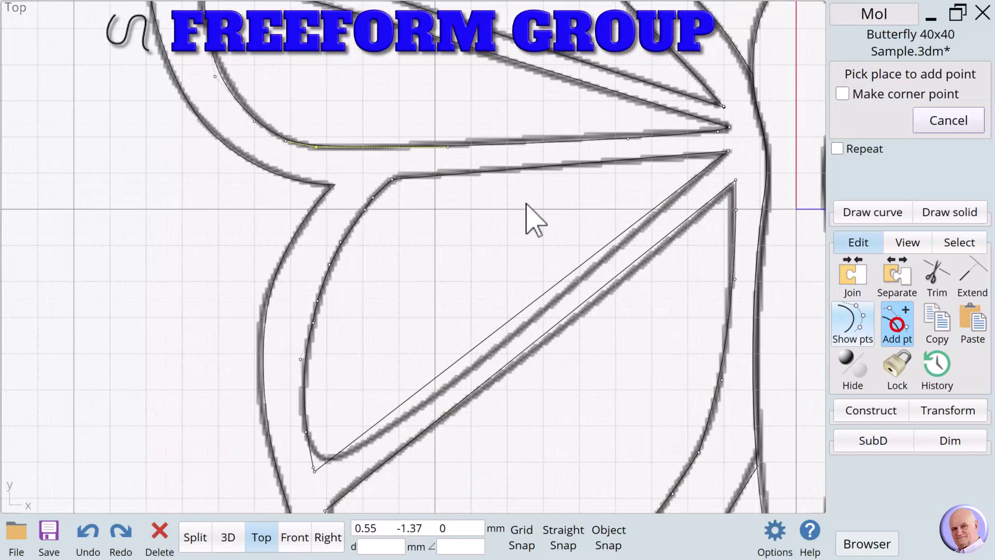
{"action": "left_click", "coordinate": [401, 179]}
{"action": "left_click", "coordinate": [406, 193]}
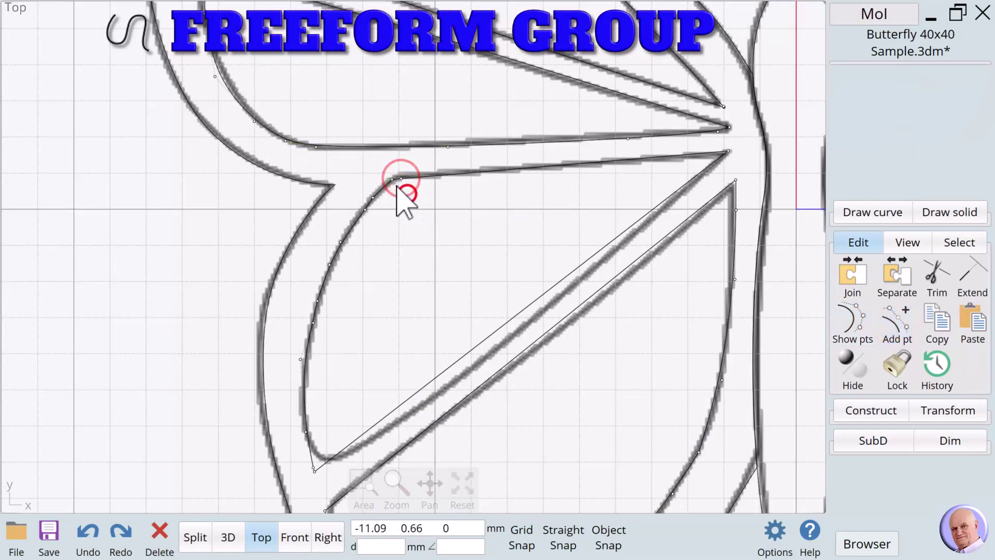
{"action": "left_click", "coordinate": [393, 180]}
{"action": "left_click", "coordinate": [396, 195]}
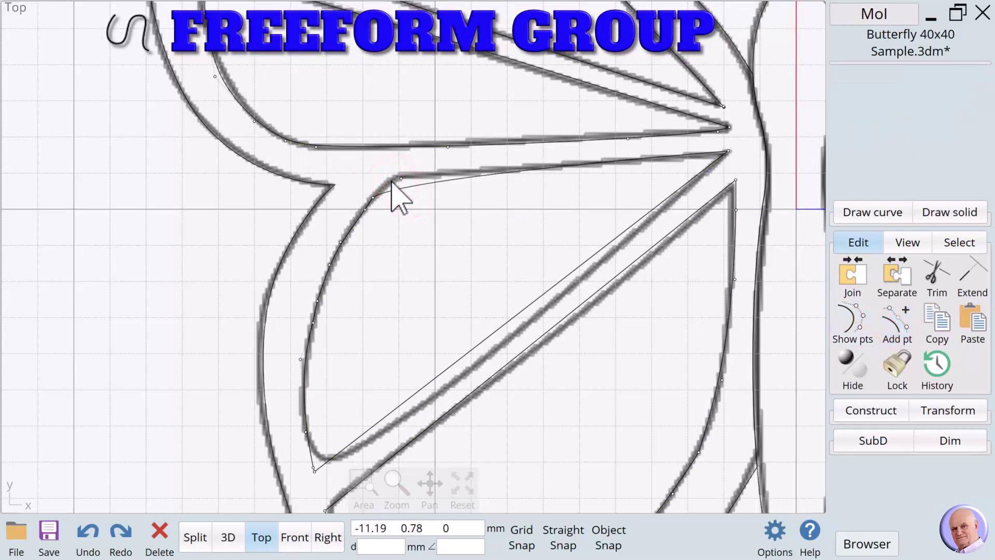
{"action": "left_click", "coordinate": [399, 177]}
{"action": "left_click_drag", "start_coordinate": [401, 168], "coordinate": [397, 152]}
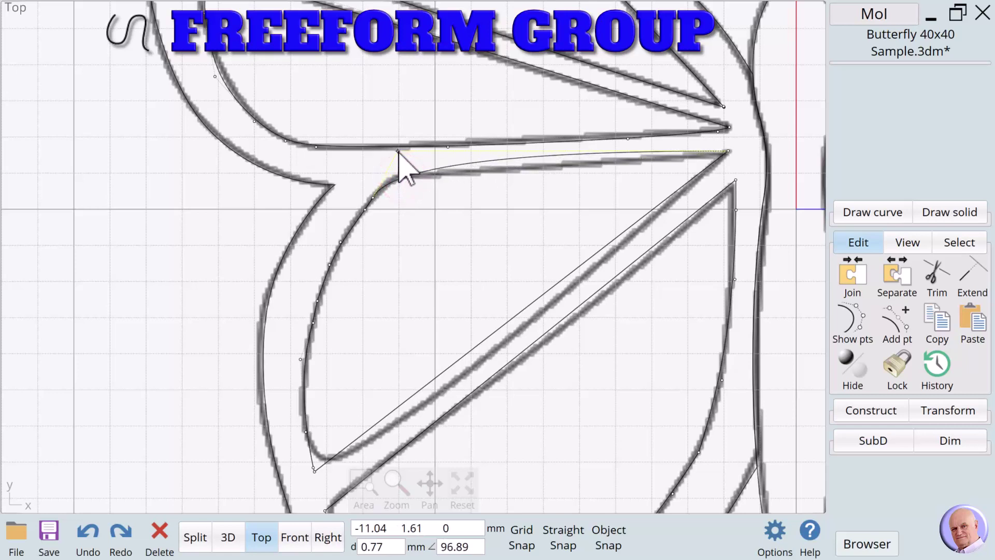
Add two points along the panel's top edge and slide the top-edge points left to smooth it
{"action": "left_click", "coordinate": [902, 331]}
{"action": "left_click", "coordinate": [838, 149]}
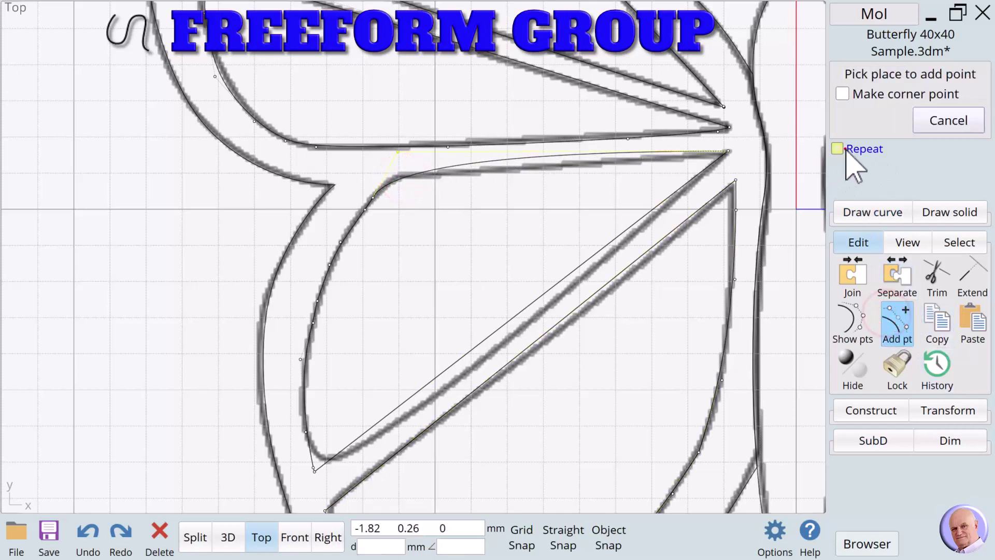
{"action": "left_click", "coordinate": [488, 162]}
{"action": "left_click", "coordinate": [601, 152]}
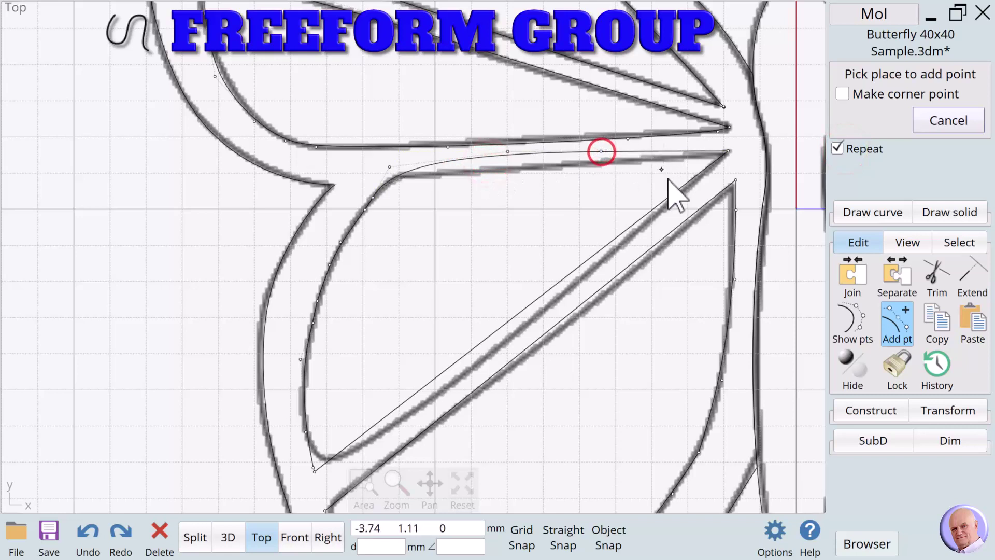
{"action": "left_click", "coordinate": [954, 125]}
{"action": "left_click", "coordinate": [505, 152]}
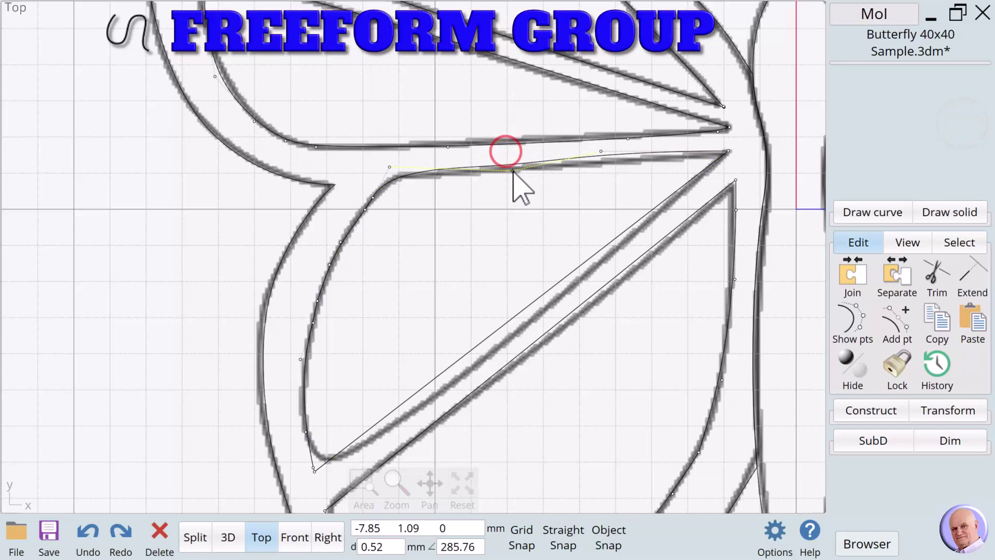
{"action": "left_click", "coordinate": [604, 162]}
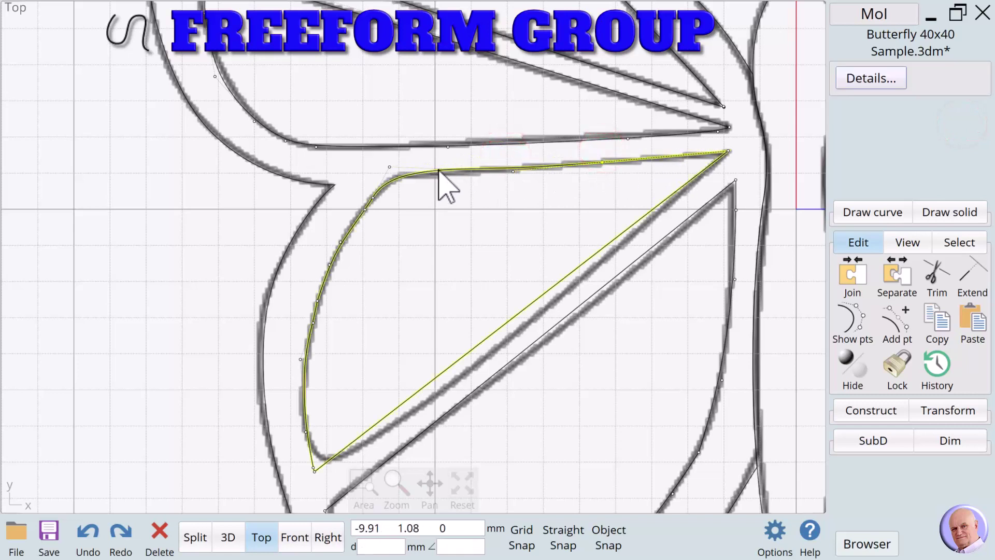
{"action": "left_click", "coordinate": [392, 167]}
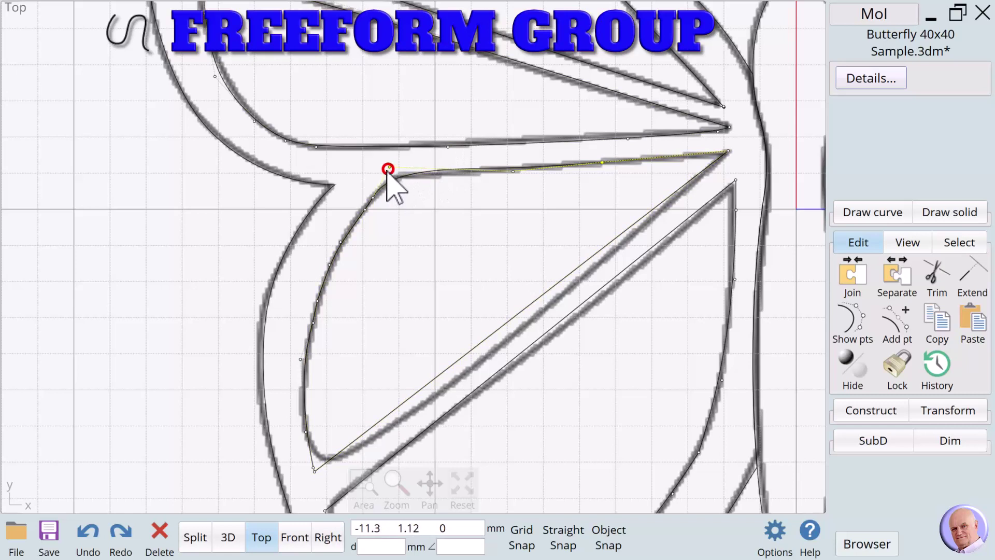
{"action": "left_click_drag", "start_coordinate": [388, 170], "coordinate": [384, 168]}
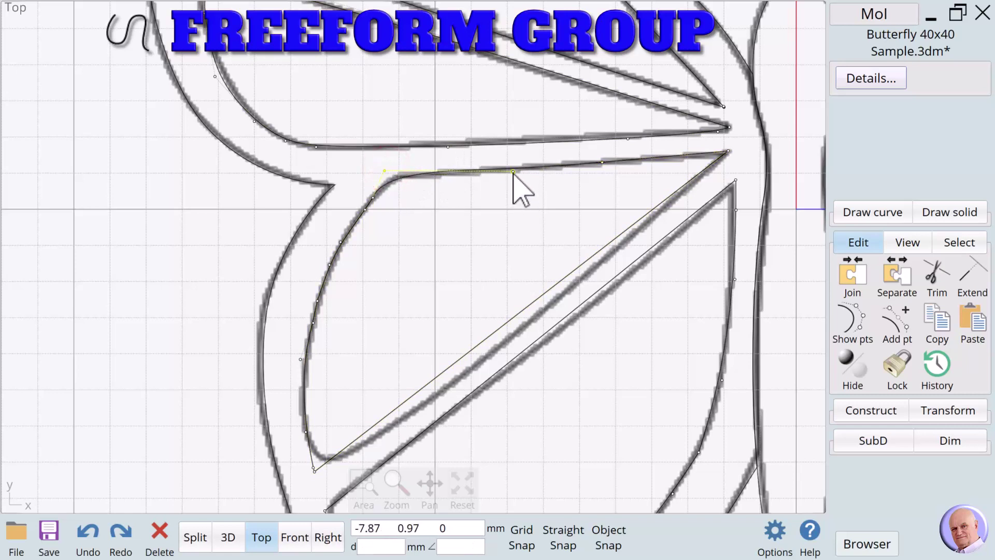
{"action": "left_click_drag", "start_coordinate": [513, 172], "coordinate": [448, 174]}
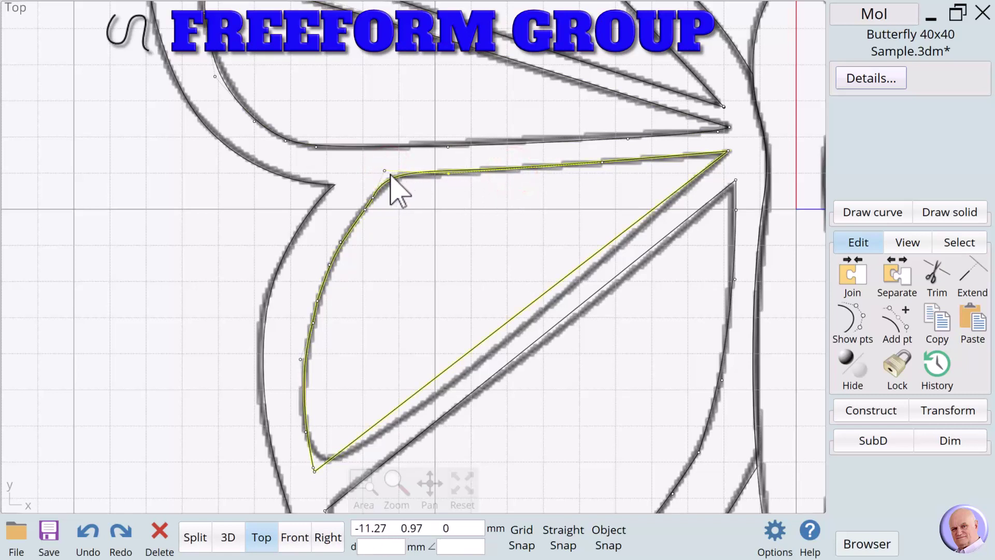
{"action": "left_click_drag", "start_coordinate": [387, 173], "coordinate": [389, 175]}
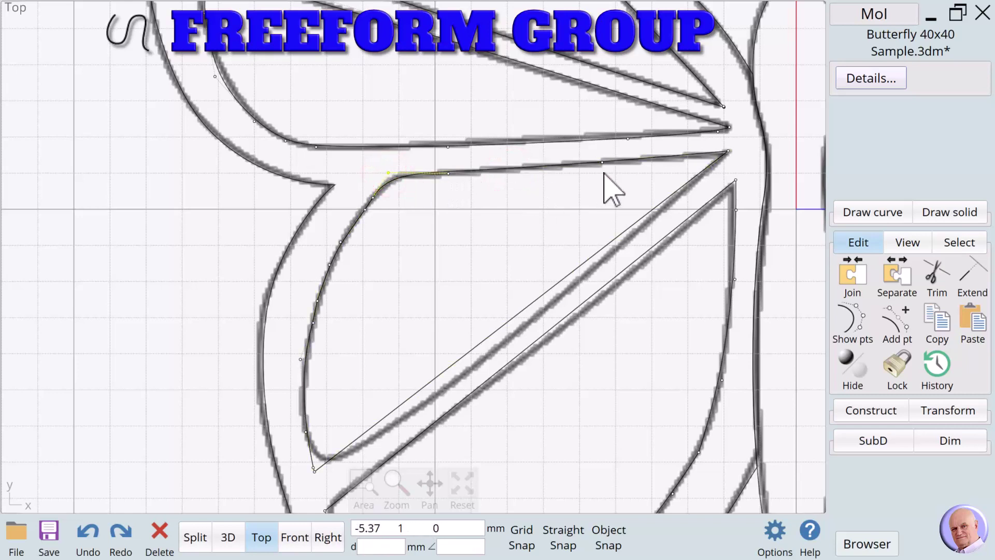
{"action": "left_click_drag", "start_coordinate": [602, 163], "coordinate": [534, 167]}
Add a point at the diagonal curve's bottom corner, delete it, and drag the corner right to round it
{"action": "left_click", "coordinate": [907, 326]}
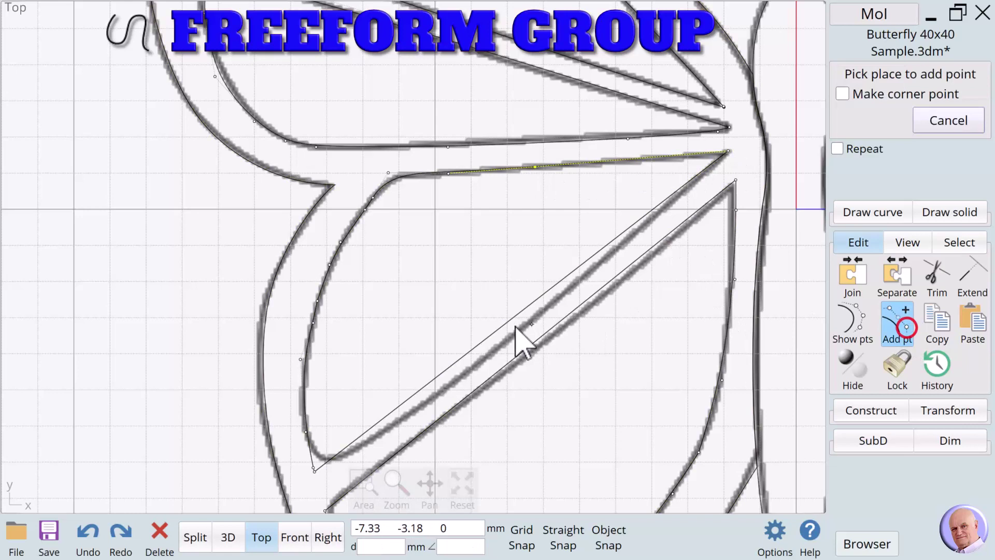
{"action": "left_click", "coordinate": [321, 470]}
{"action": "left_click", "coordinate": [315, 471]}
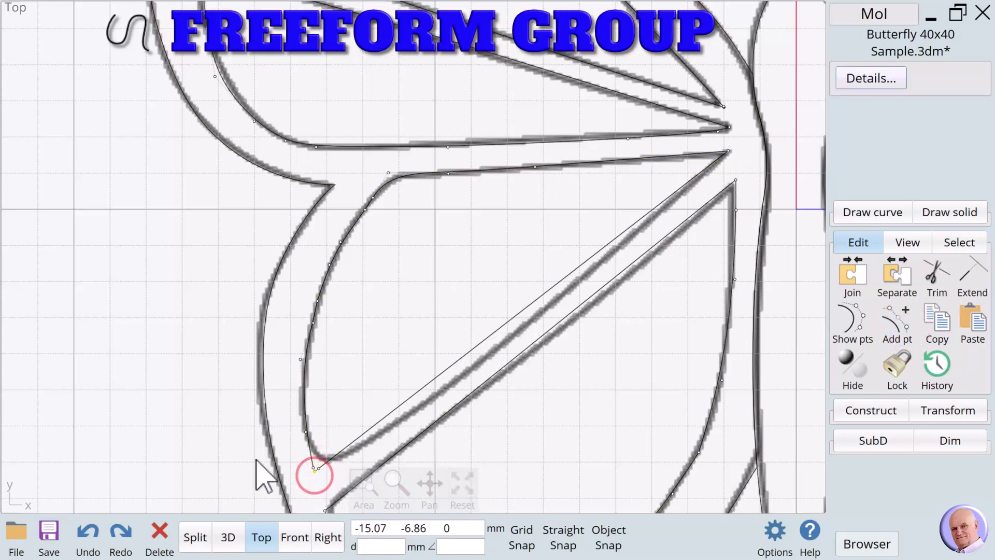
{"action": "key", "text": "Delete"}
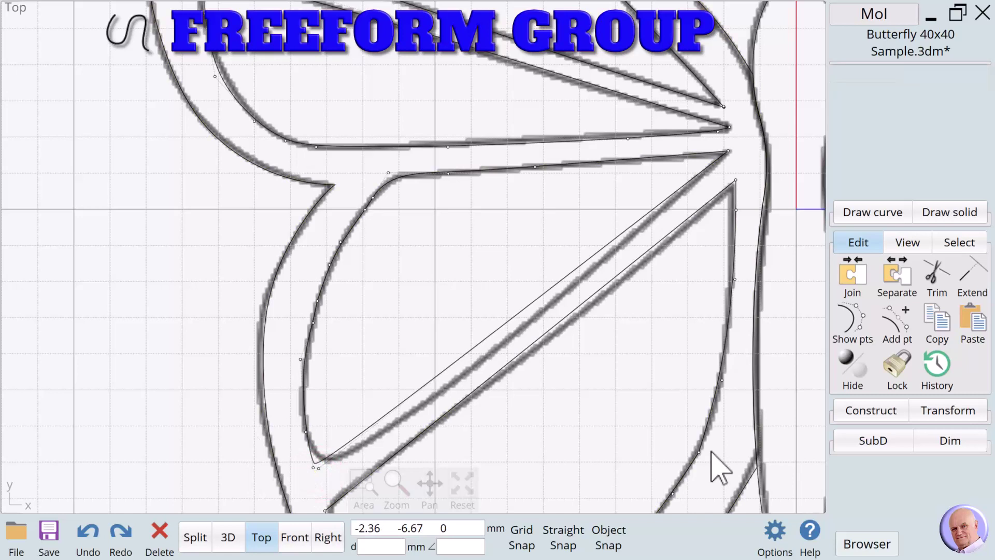
{"action": "left_click", "coordinate": [321, 470]}
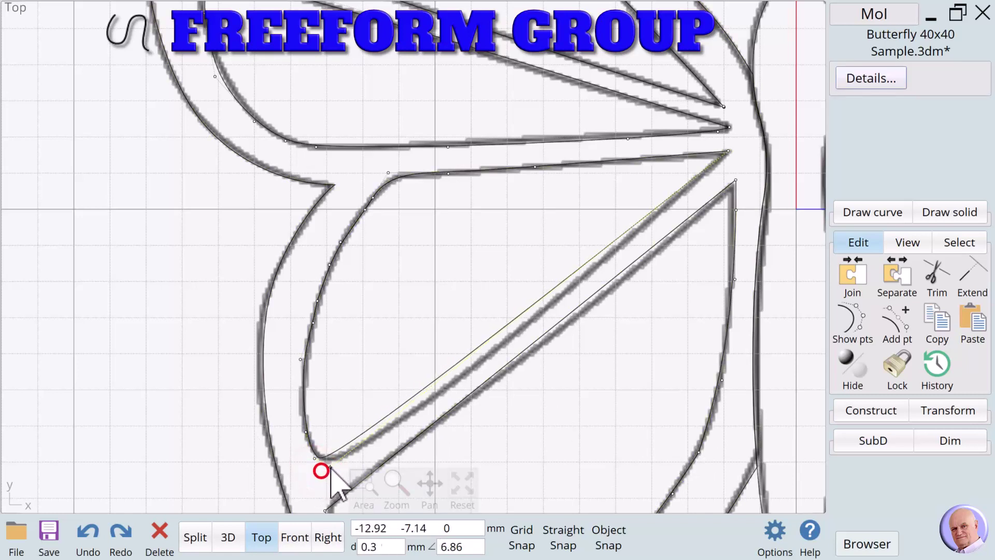
{"action": "left_click_drag", "start_coordinate": [330, 468], "coordinate": [366, 466]}
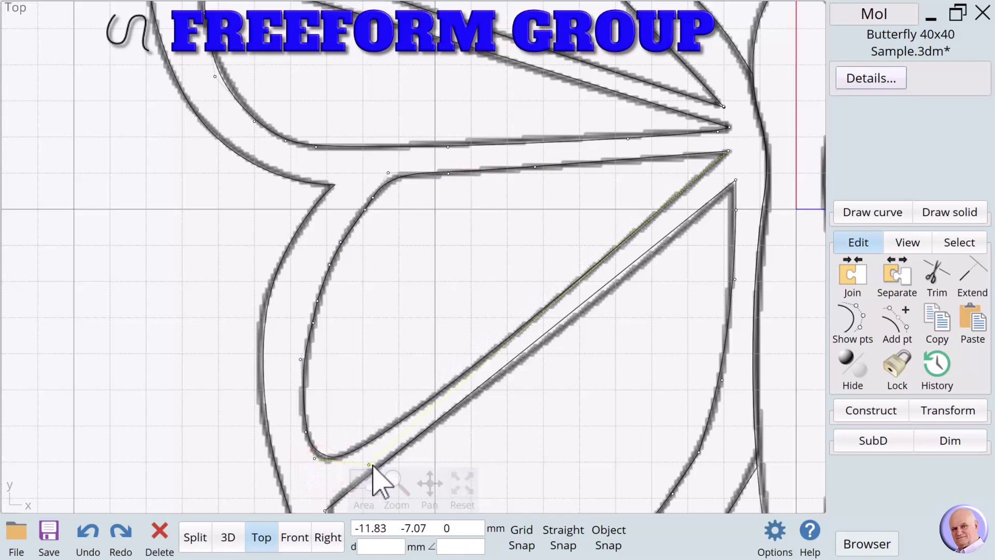
Add a point on the lower wing's inner curve and drag the junction point up-left toward the template
{"action": "scroll", "coordinate": [537, 321], "scroll_direction": "down", "scroll_amount": 1}
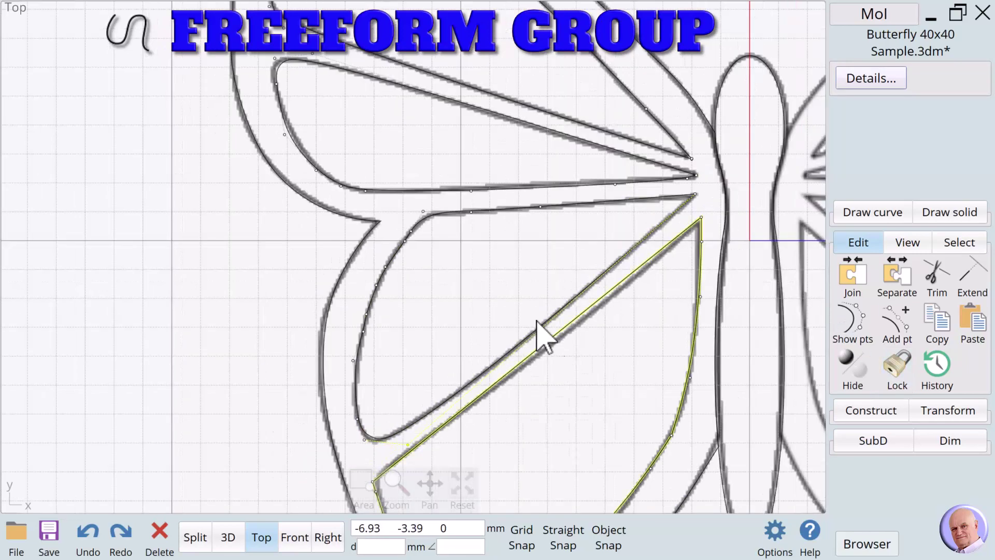
{"action": "scroll", "coordinate": [537, 322], "scroll_direction": "down", "scroll_amount": 2}
{"action": "left_click_drag", "start_coordinate": [431, 490], "coordinate": [465, 435]}
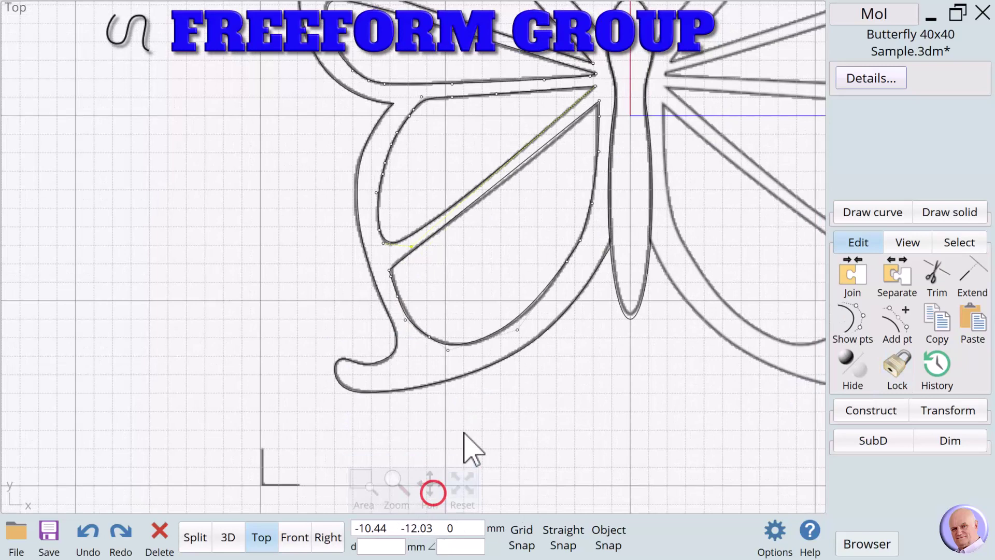
{"action": "scroll", "coordinate": [411, 248], "scroll_direction": "up", "scroll_amount": 4}
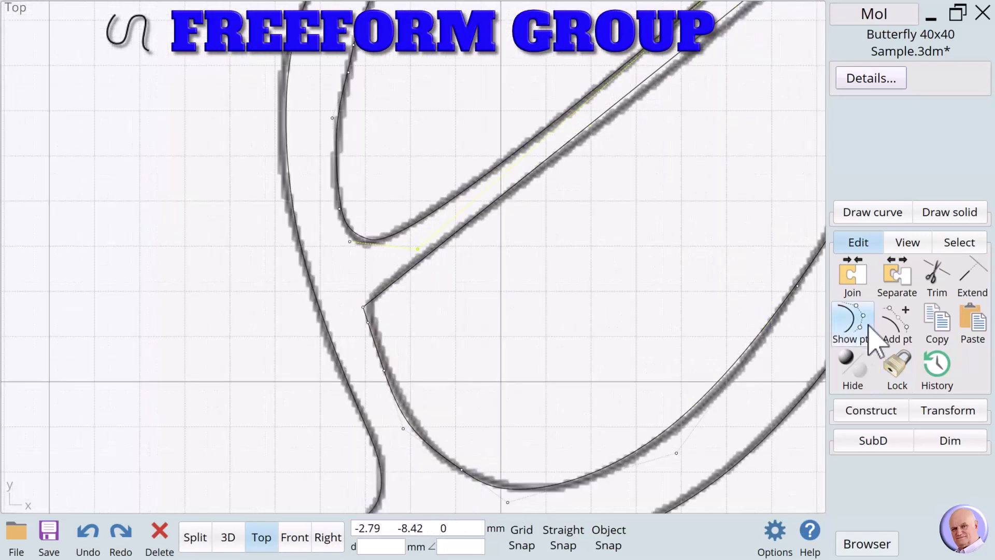
{"action": "left_click", "coordinate": [895, 324]}
{"action": "left_click", "coordinate": [373, 300]}
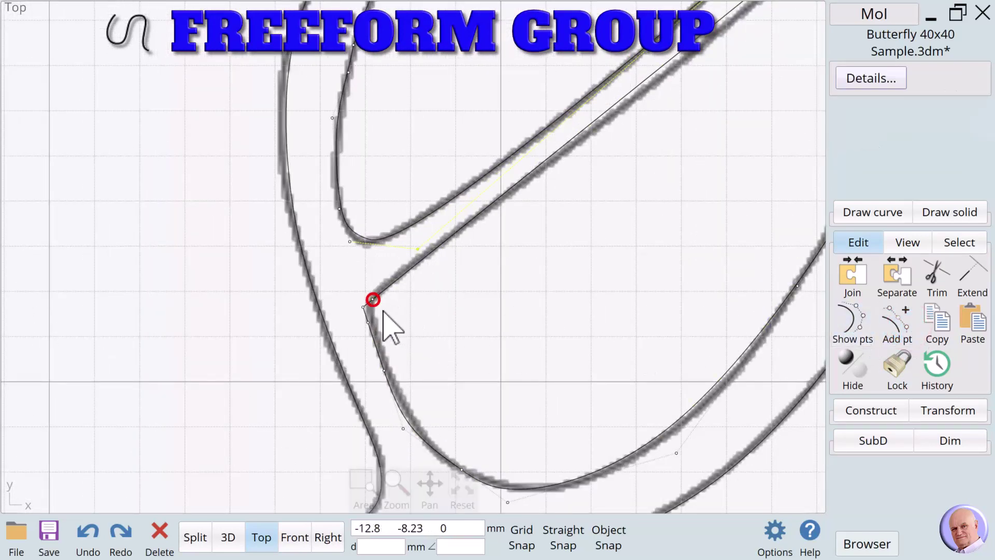
{"action": "left_click", "coordinate": [368, 307]}
{"action": "left_click", "coordinate": [362, 307]}
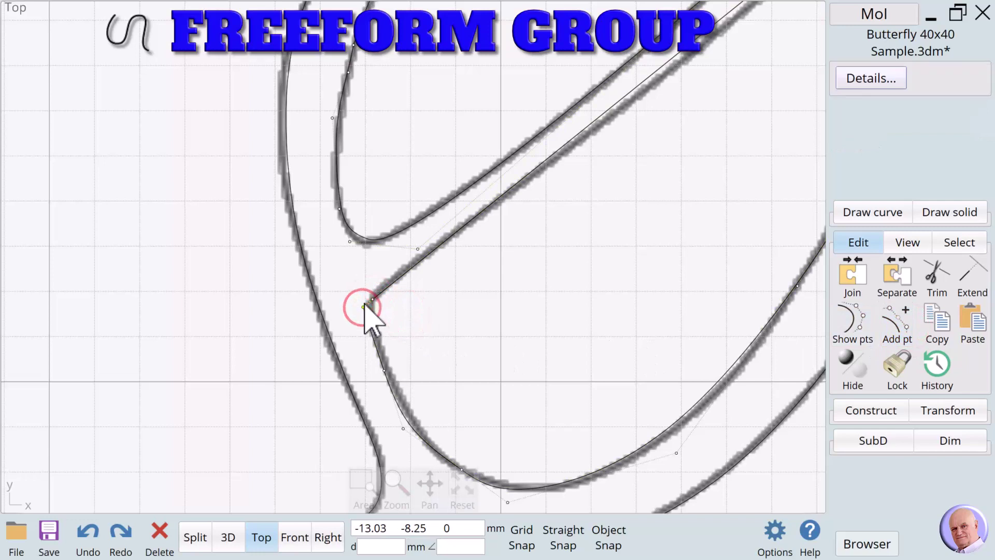
{"action": "left_click", "coordinate": [365, 311]}
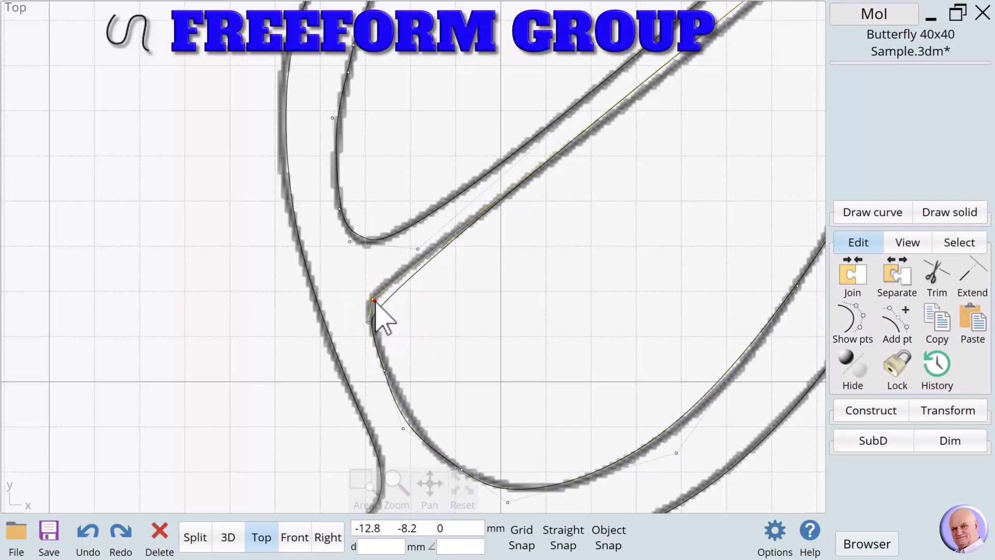
{"action": "left_click_drag", "start_coordinate": [373, 300], "coordinate": [482, 213]}
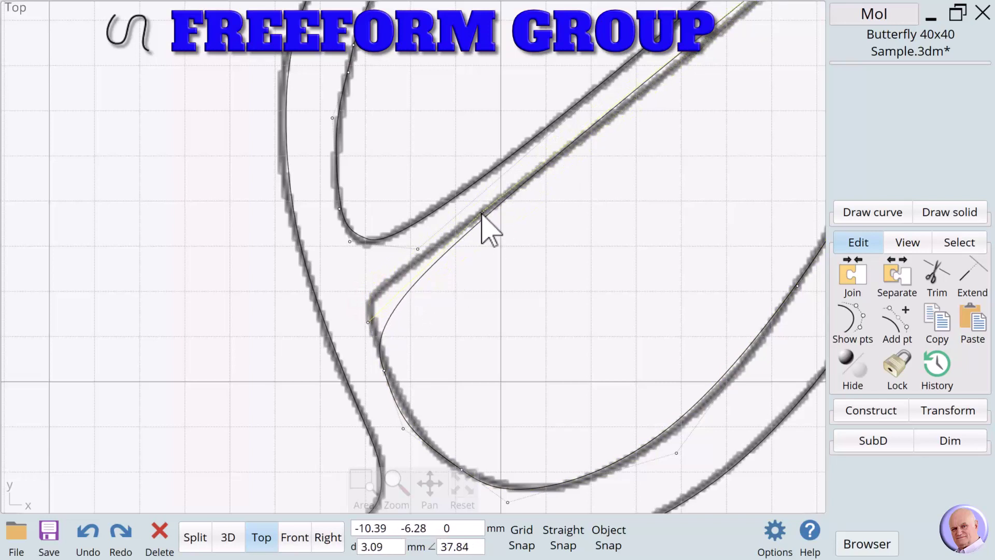
Add a second point near the junction and nudge nearby control points onto the template line
{"action": "left_click", "coordinate": [898, 324]}
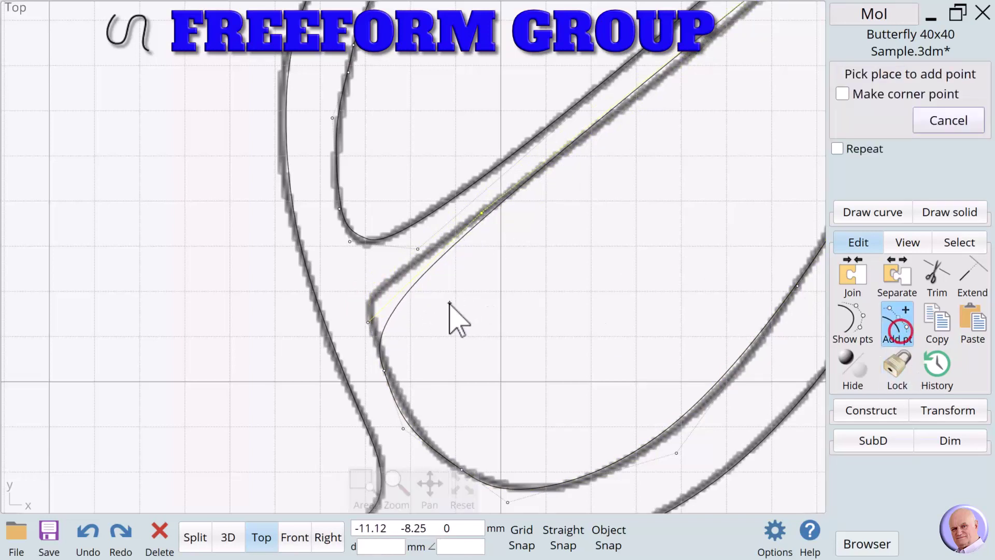
{"action": "left_click", "coordinate": [395, 310]}
{"action": "left_click_drag", "start_coordinate": [425, 273], "coordinate": [365, 330]}
{"action": "left_click", "coordinate": [418, 381]}
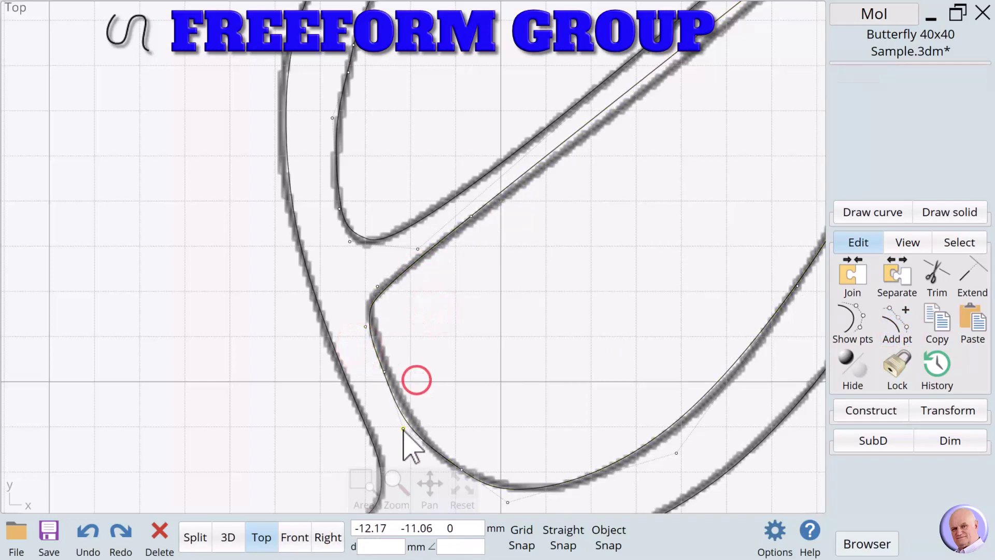
{"action": "left_click_drag", "start_coordinate": [403, 425], "coordinate": [405, 421]}
{"action": "left_click", "coordinate": [435, 400]}
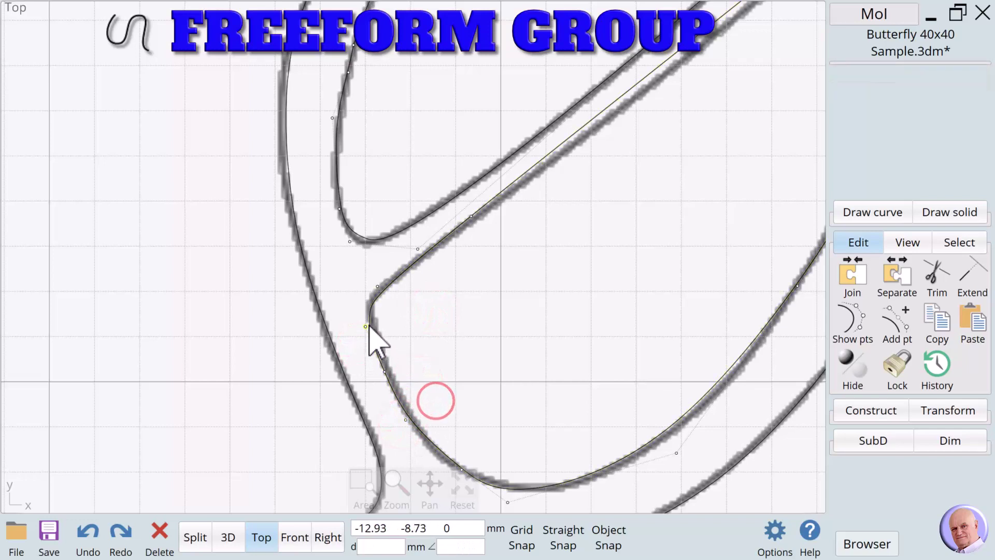
{"action": "left_click_drag", "start_coordinate": [365, 325], "coordinate": [362, 313]}
{"action": "left_click", "coordinate": [418, 307]}
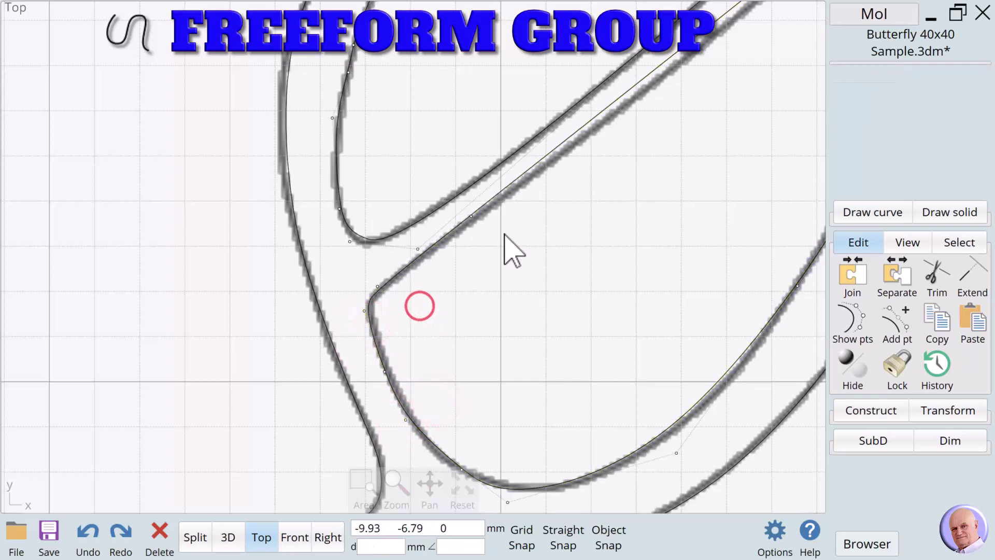
{"action": "left_click_drag", "start_coordinate": [472, 217], "coordinate": [476, 221]}
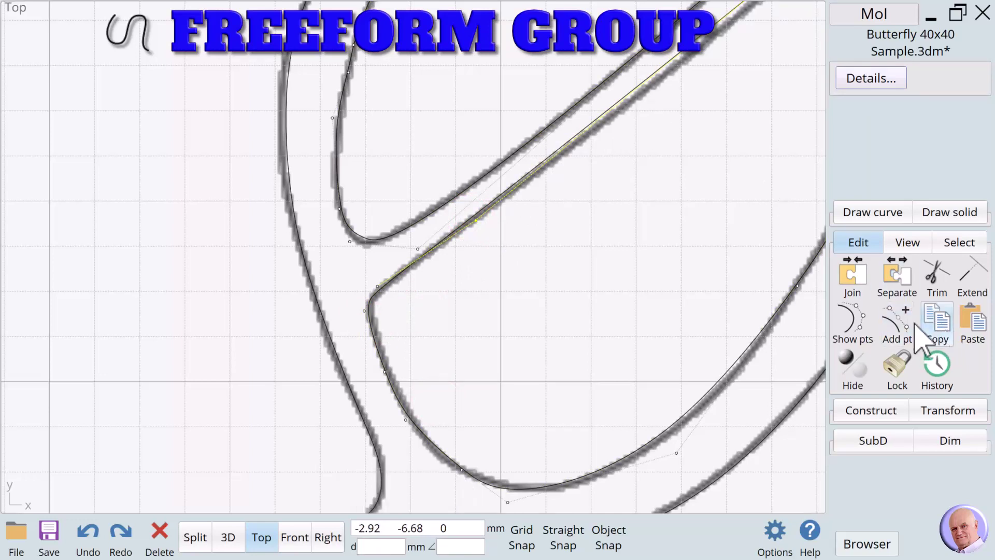
Add points along the diagonal and lower edges to refine the curve, then zoom back out
{"action": "left_click", "coordinate": [899, 324]}
{"action": "left_click", "coordinate": [615, 110]}
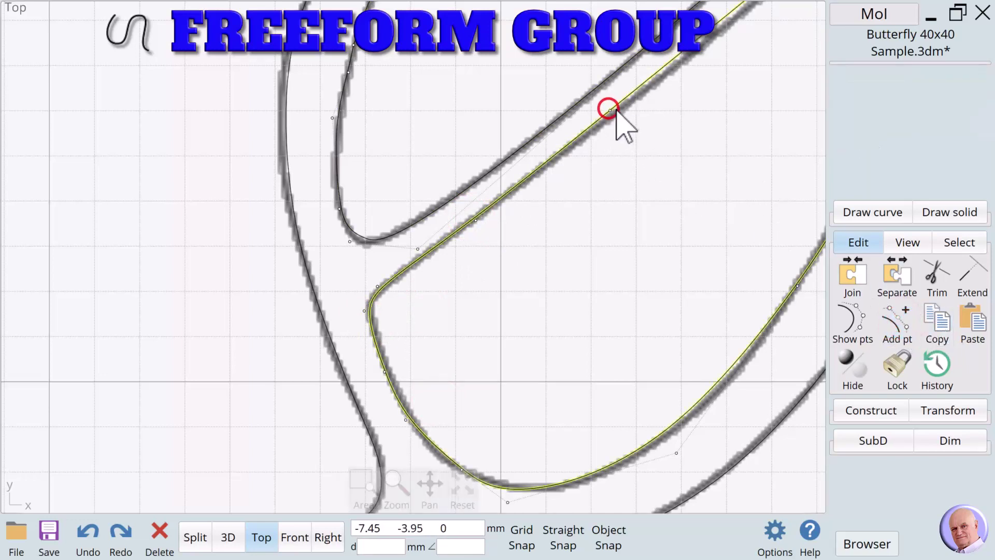
{"action": "left_click_drag", "start_coordinate": [612, 111], "coordinate": [616, 114]}
{"action": "scroll", "coordinate": [637, 195], "scroll_direction": "down", "scroll_amount": 2}
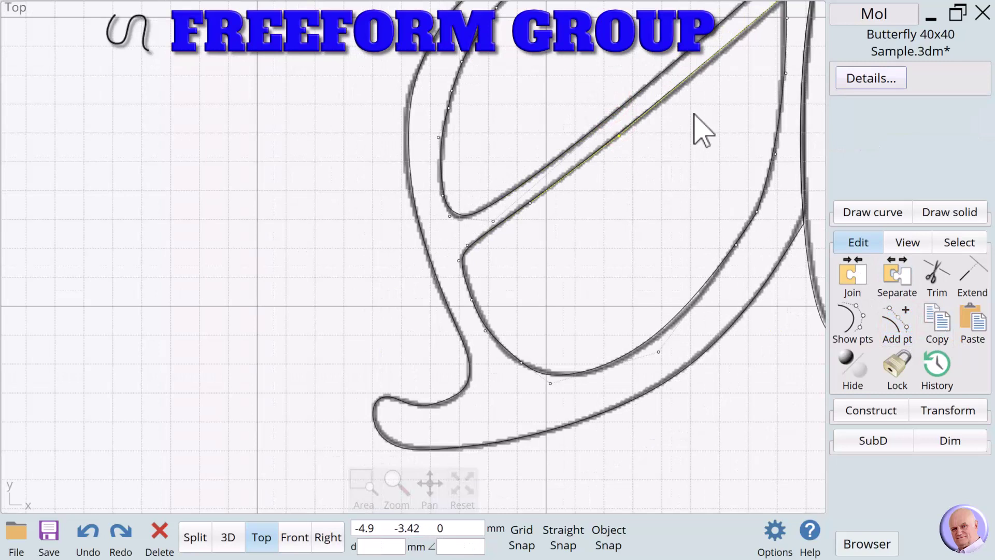
{"action": "left_click", "coordinate": [897, 324]}
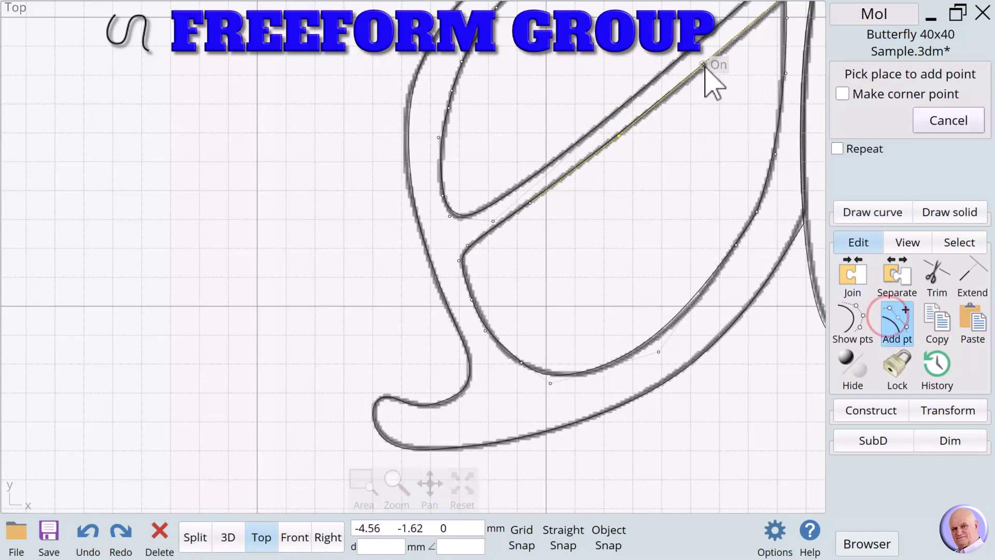
{"action": "left_click", "coordinate": [703, 65]}
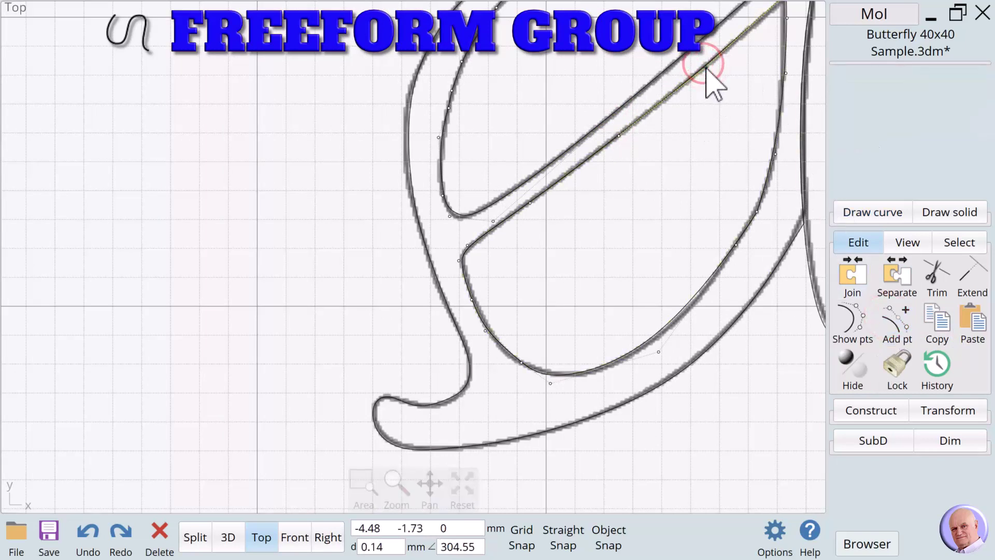
{"action": "left_click", "coordinate": [554, 386]}
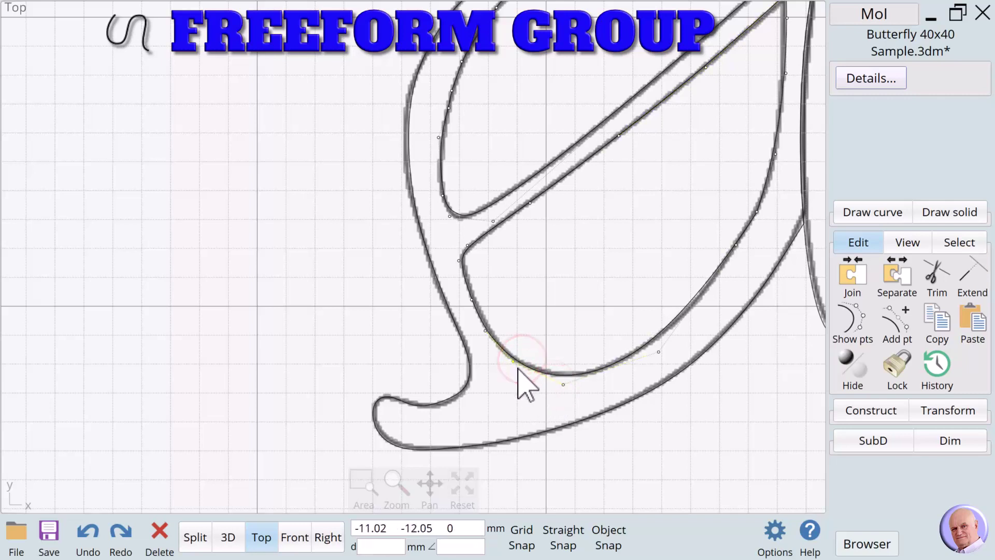
{"action": "scroll", "coordinate": [528, 303], "scroll_direction": "down", "scroll_amount": 1}
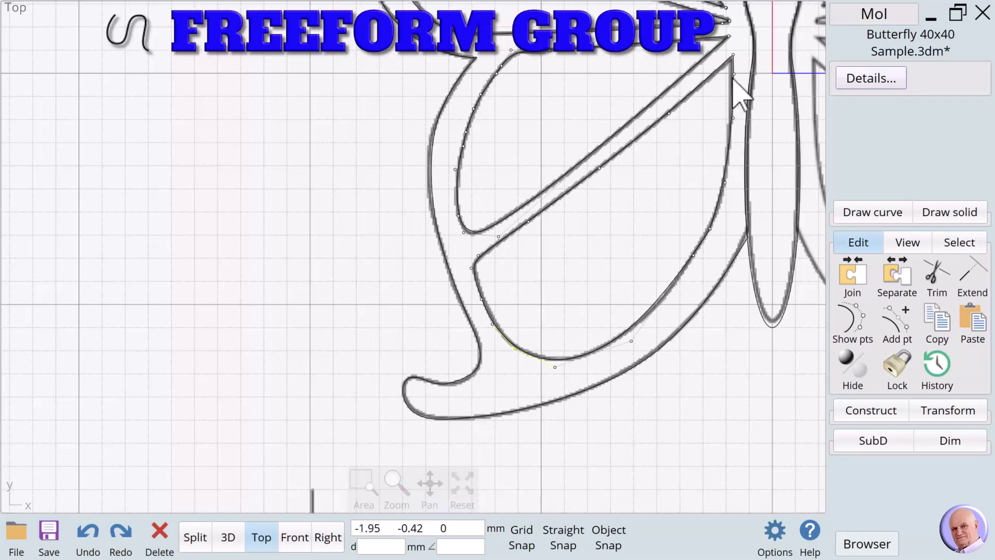
{"action": "scroll", "coordinate": [728, 73], "scroll_direction": "down", "scroll_amount": 1}
{"action": "left_click", "coordinate": [691, 369]}
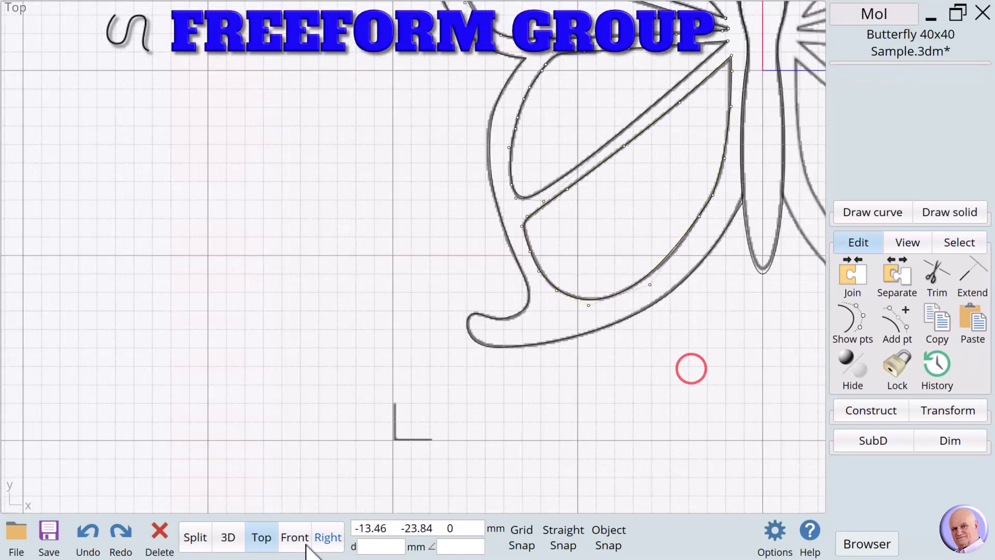
Fit the butterfly in view, hide control points, and select the five left-wing curves
{"action": "left_click", "coordinate": [542, 461]}
{"action": "left_click", "coordinate": [459, 492]}
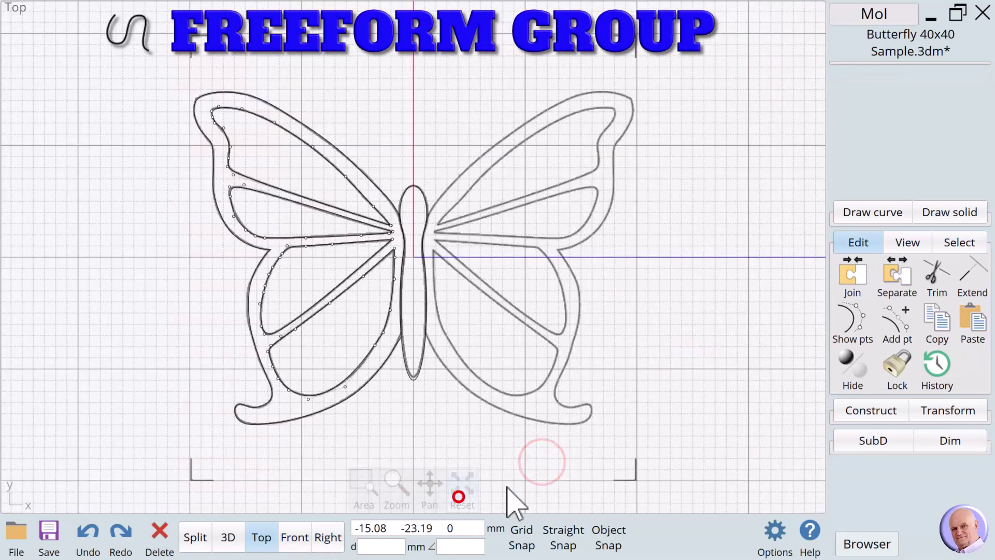
{"action": "scroll", "coordinate": [591, 458], "scroll_direction": "down", "scroll_amount": 1}
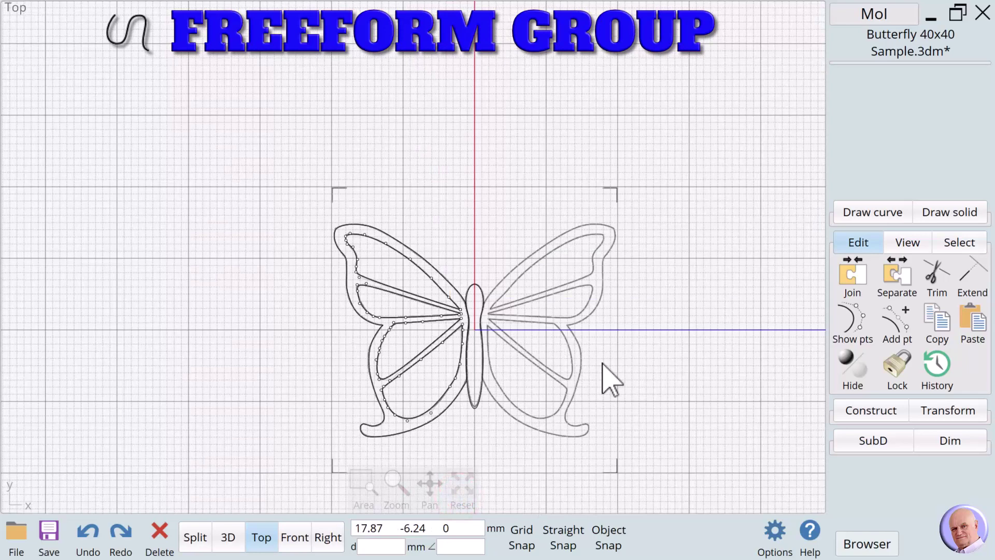
{"action": "left_click", "coordinate": [853, 329]}
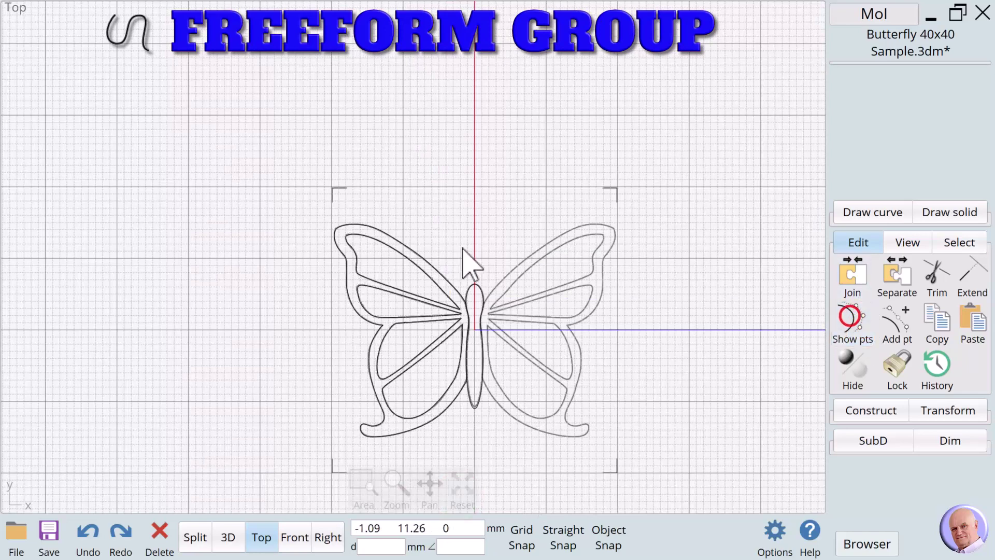
{"action": "left_click", "coordinate": [348, 236]}
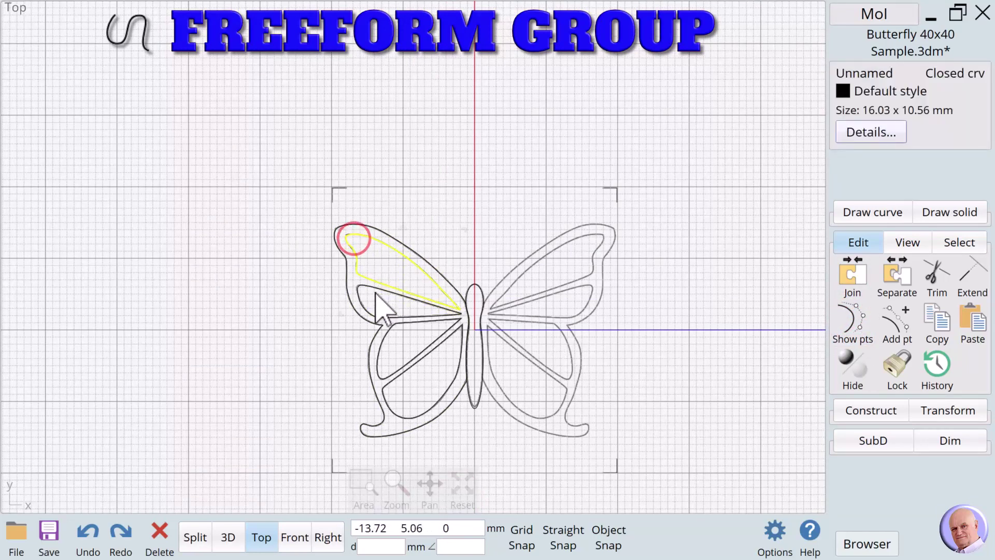
{"action": "left_click", "coordinate": [373, 289]}
{"action": "left_click", "coordinate": [391, 335]}
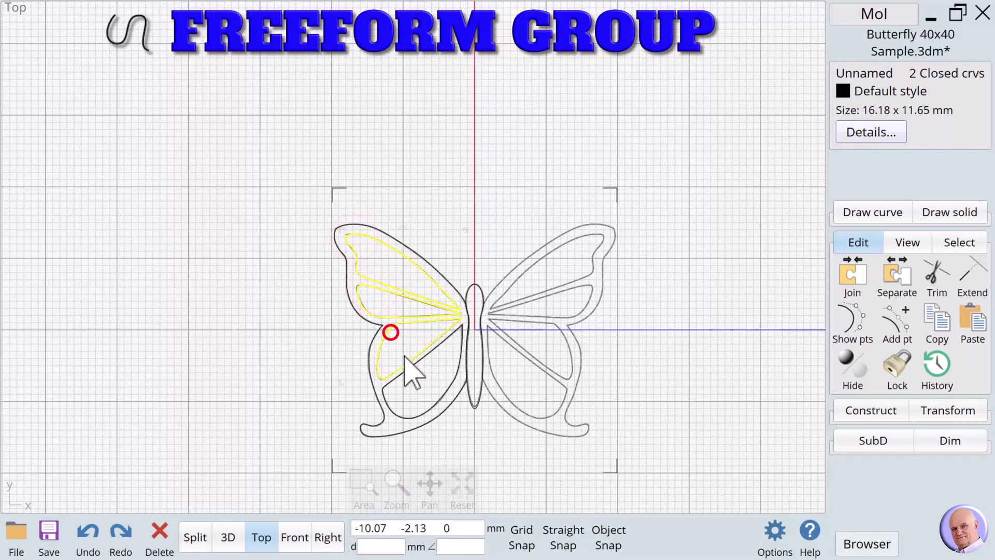
{"action": "left_click", "coordinate": [387, 385]}
{"action": "left_click", "coordinate": [409, 431]}
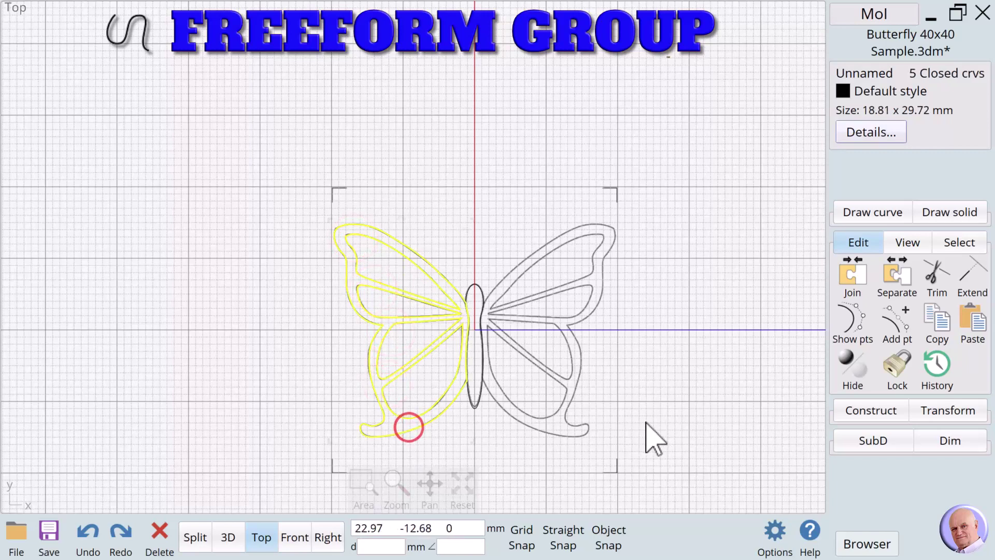
Mirror the selected curves across the y axis with Object Snap on
{"action": "left_click", "coordinate": [952, 409]}
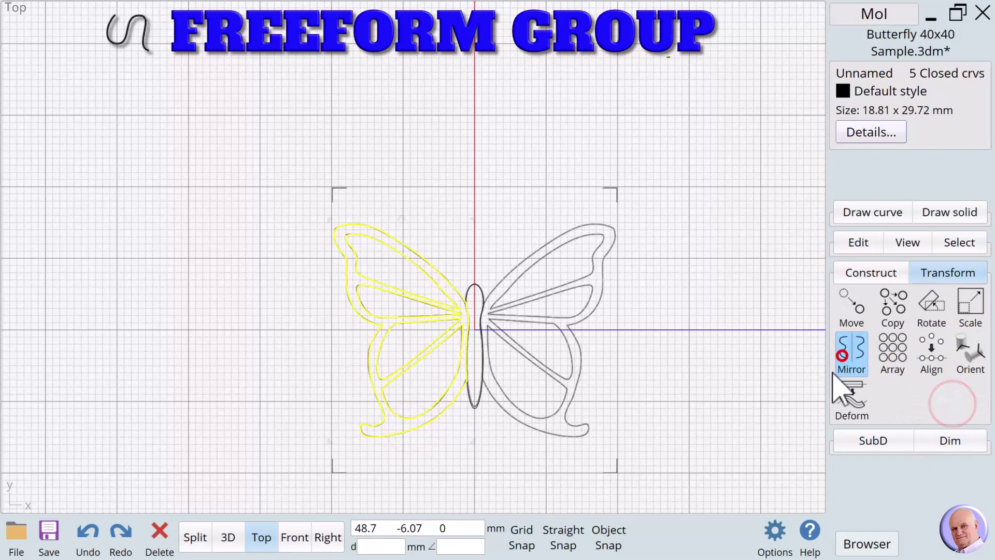
{"action": "left_click", "coordinate": [843, 355]}
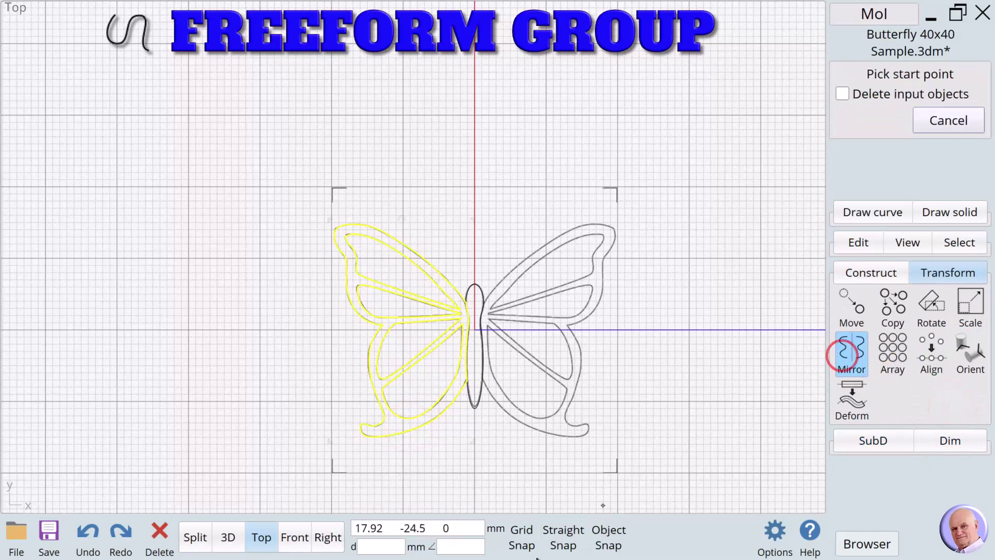
{"action": "left_click", "coordinate": [610, 539]}
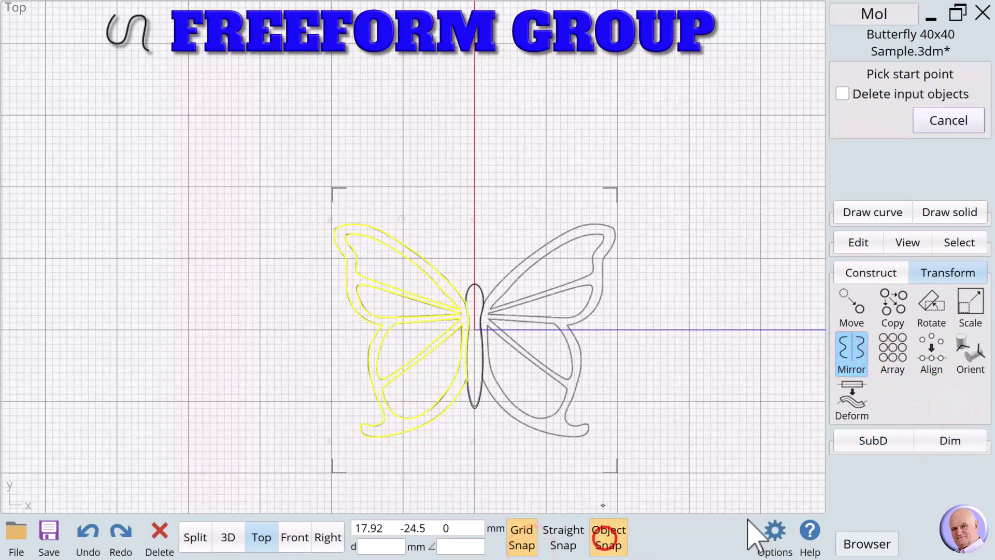
{"action": "left_click", "coordinate": [474, 210]}
{"action": "left_click", "coordinate": [474, 237]}
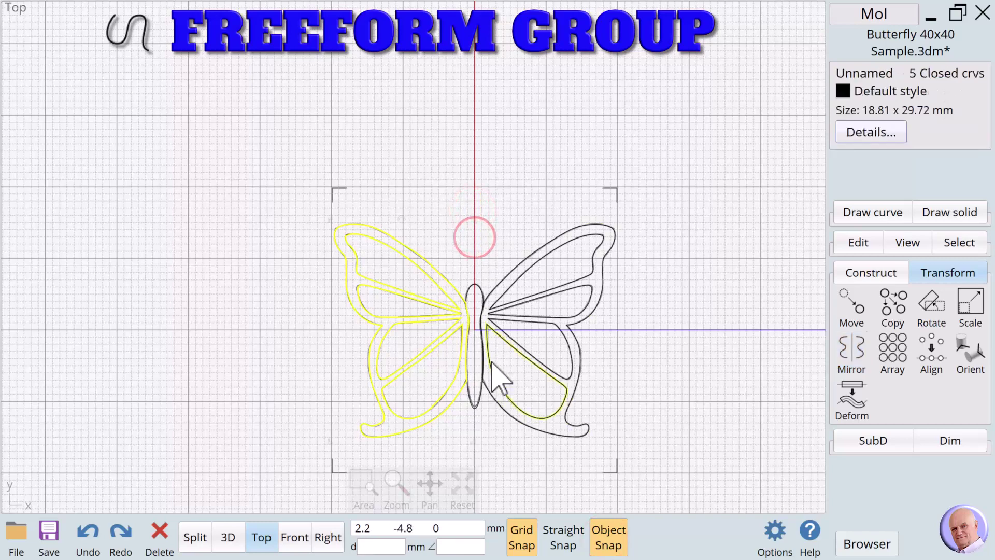
Check the two body outline curves by selecting them, then clear the selection
{"action": "scroll", "coordinate": [492, 360], "scroll_direction": "up", "scroll_amount": 4}
{"action": "scroll", "coordinate": [490, 335], "scroll_direction": "up", "scroll_amount": 2}
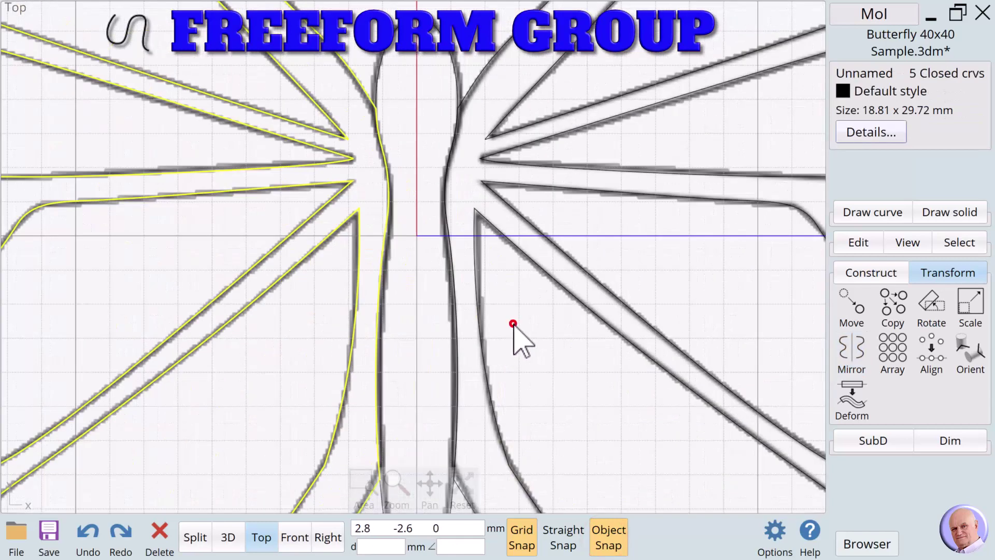
{"action": "left_click", "coordinate": [513, 324]}
{"action": "left_click", "coordinate": [465, 97]}
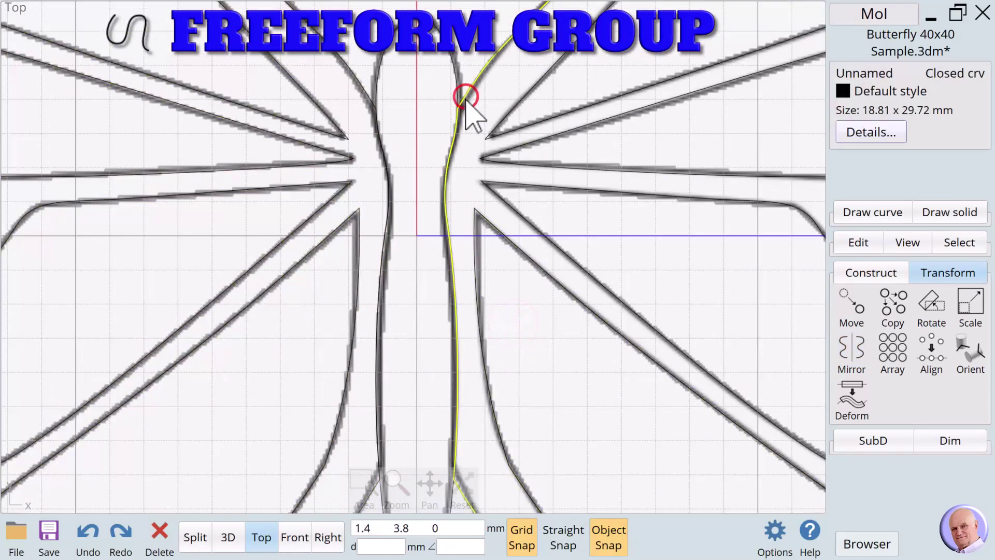
{"action": "left_click", "coordinate": [455, 78]}
{"action": "left_click", "coordinate": [534, 368]}
{"action": "scroll", "coordinate": [493, 409], "scroll_direction": "down", "scroll_amount": 2}
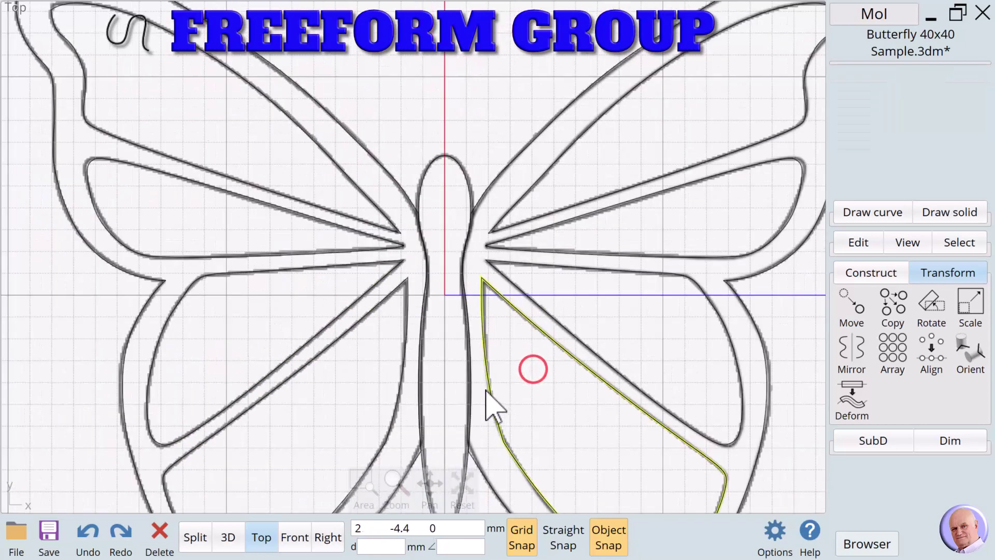
{"action": "scroll", "coordinate": [490, 402], "scroll_direction": "down", "scroll_amount": 3}
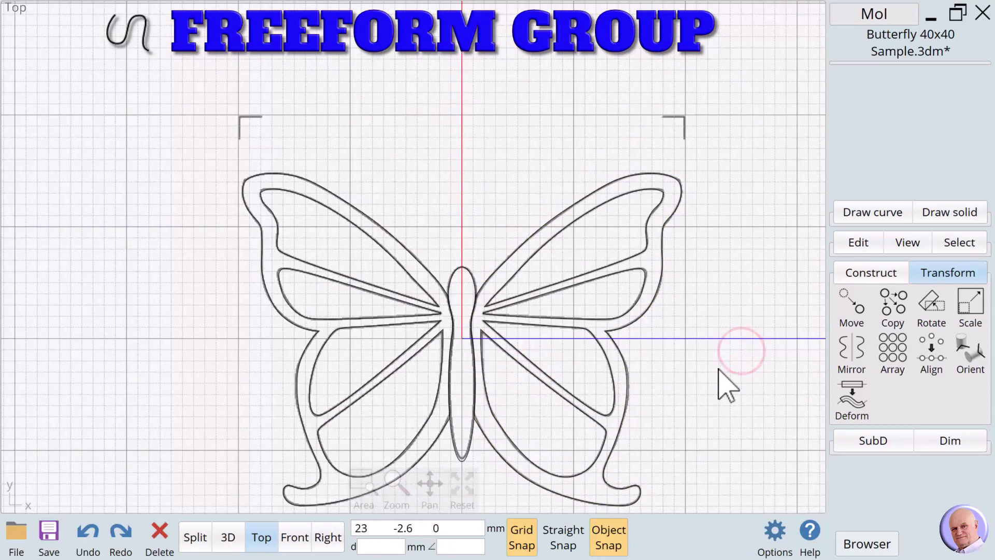
Check individual left and right wing curves one at a time, clearing between each
{"action": "scroll", "coordinate": [689, 378], "scroll_direction": "up", "scroll_amount": 2}
{"action": "scroll", "coordinate": [687, 386], "scroll_direction": "down", "scroll_amount": 3}
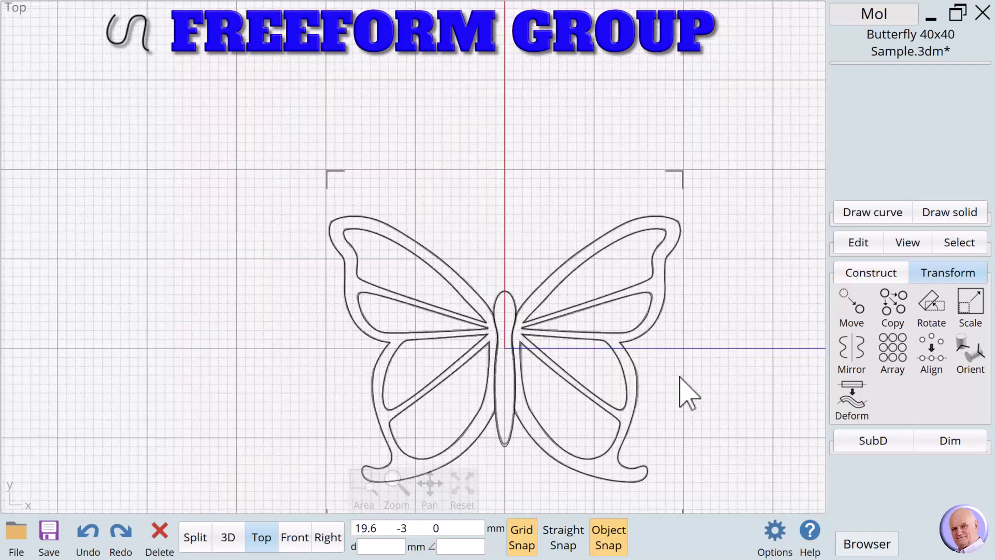
{"action": "left_click", "coordinate": [467, 454]}
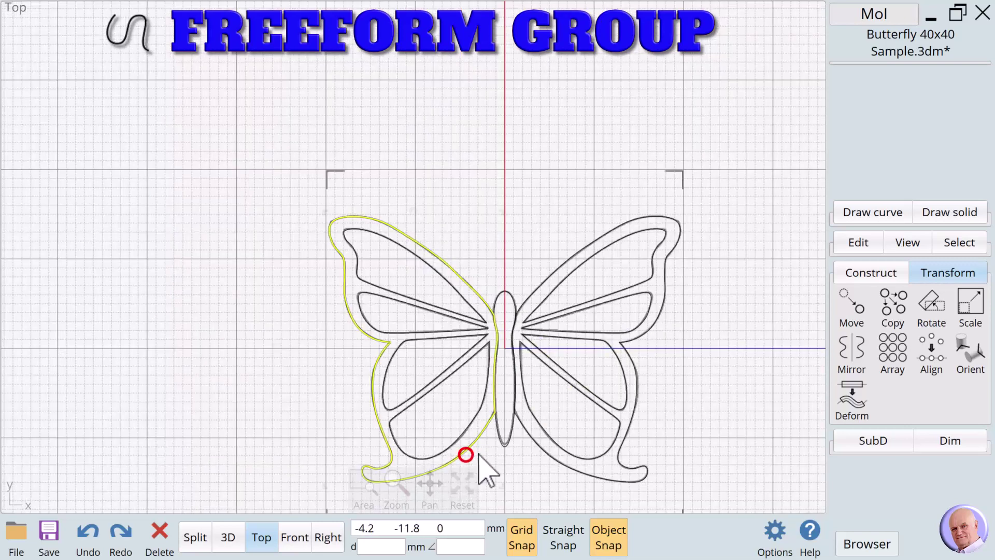
{"action": "left_click", "coordinate": [524, 460]}
{"action": "left_click", "coordinate": [535, 449]}
{"action": "left_click", "coordinate": [537, 445]}
{"action": "left_click", "coordinate": [681, 407]}
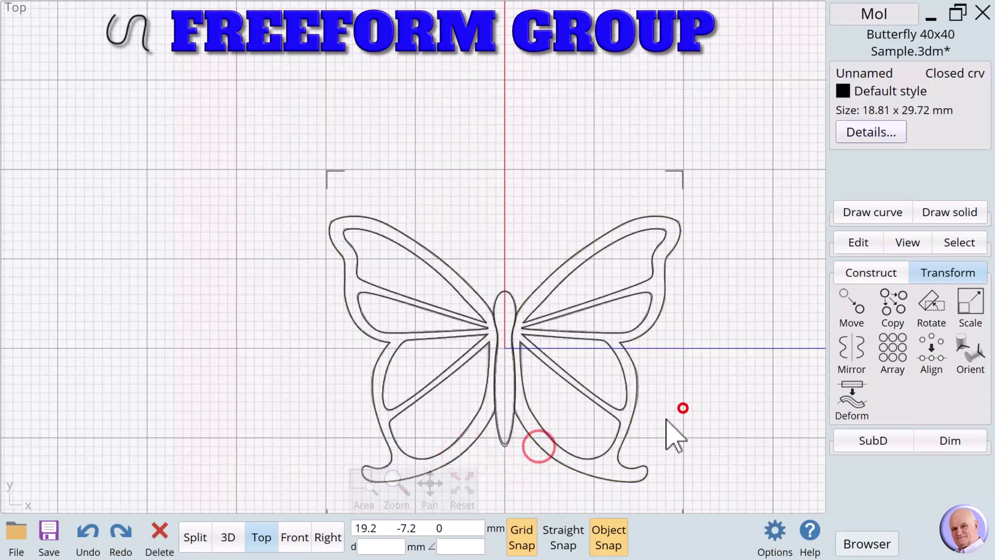
{"action": "left_click", "coordinate": [616, 424]}
{"action": "left_click", "coordinate": [675, 399]}
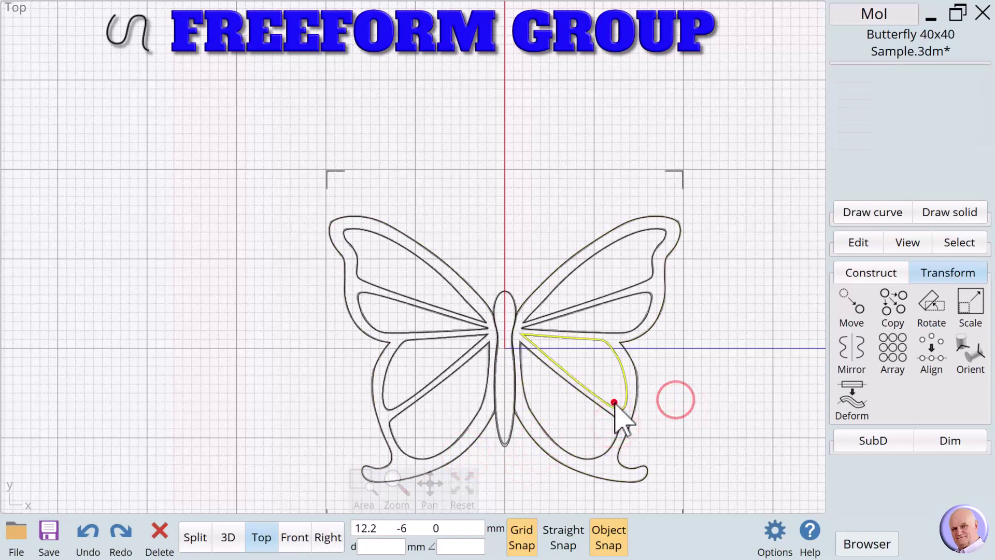
{"action": "left_click", "coordinate": [613, 402]}
{"action": "left_click", "coordinate": [678, 379]}
Window-select the whole butterfly and remove the body outline from the selection
{"action": "left_click", "coordinate": [451, 267]}
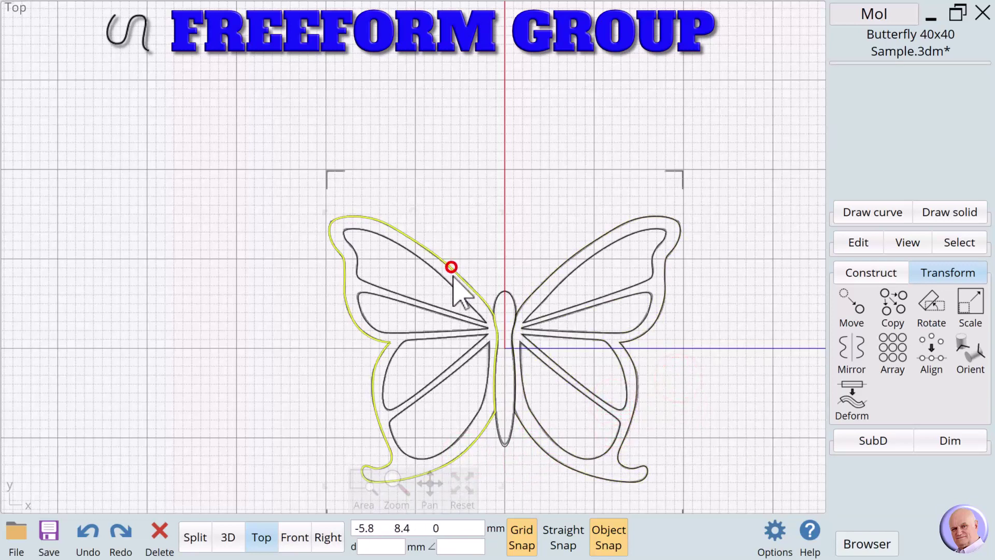
{"action": "left_click", "coordinate": [452, 290]}
{"action": "left_click", "coordinate": [540, 287]}
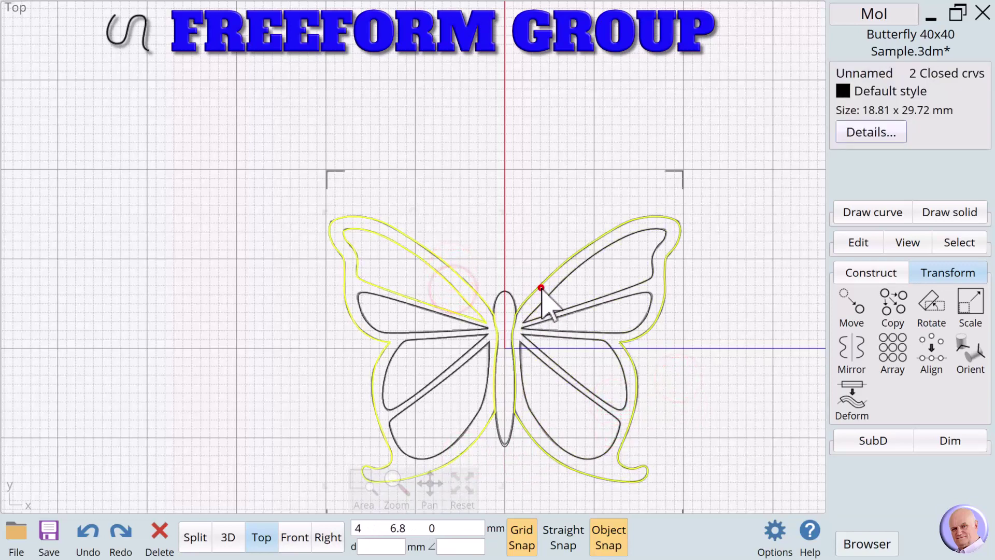
{"action": "left_click", "coordinate": [565, 308]}
{"action": "left_click", "coordinate": [568, 316]}
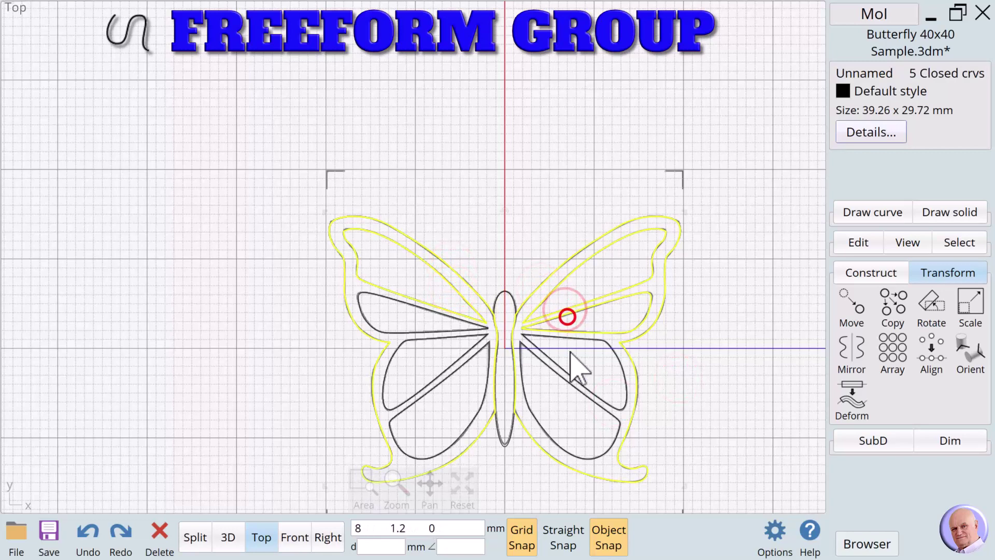
{"action": "left_click", "coordinate": [560, 363]}
{"action": "left_click", "coordinate": [560, 378]}
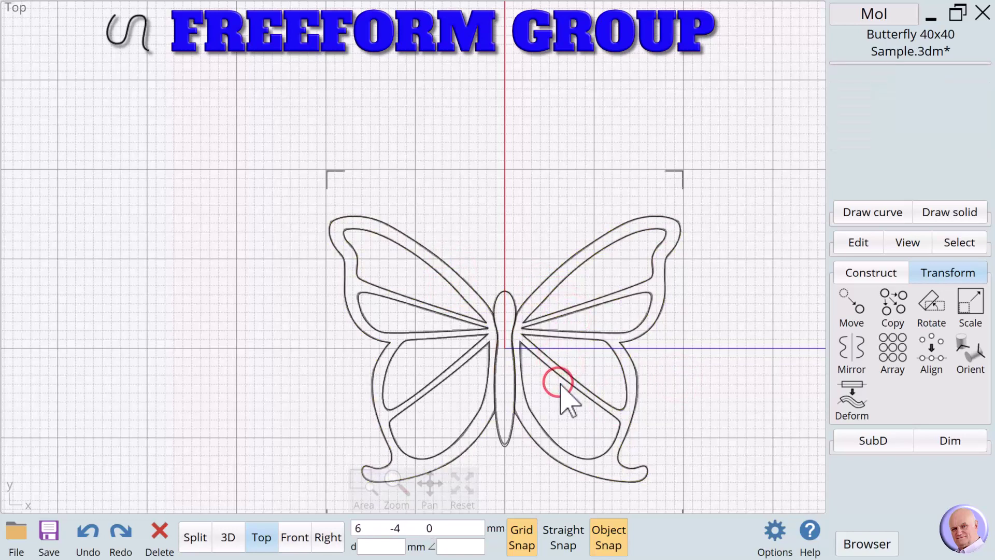
{"action": "left_click_drag", "start_coordinate": [271, 196], "coordinate": [706, 496]}
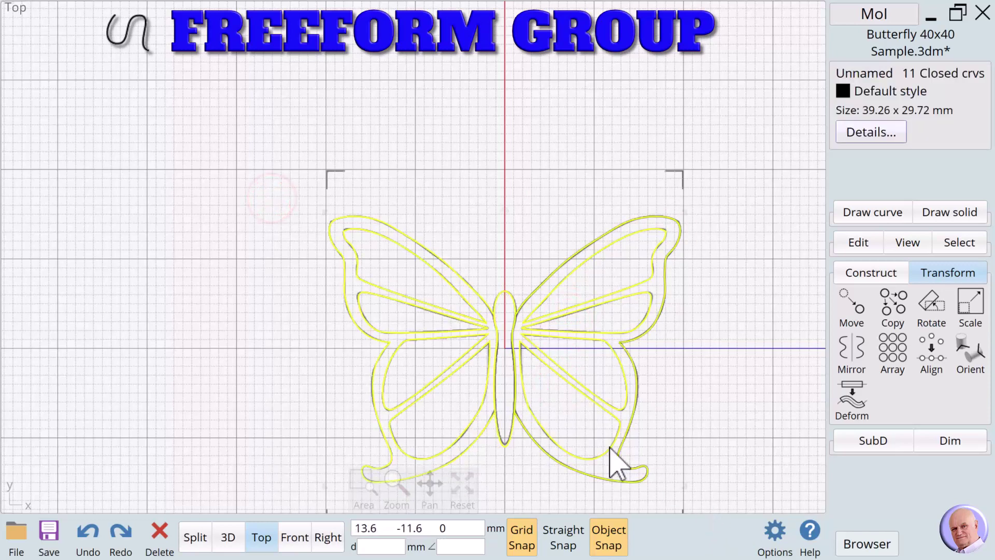
{"action": "left_click", "coordinate": [505, 444]}
Extrude the selected wing curves with a distance of 1
{"action": "left_click", "coordinate": [855, 269]}
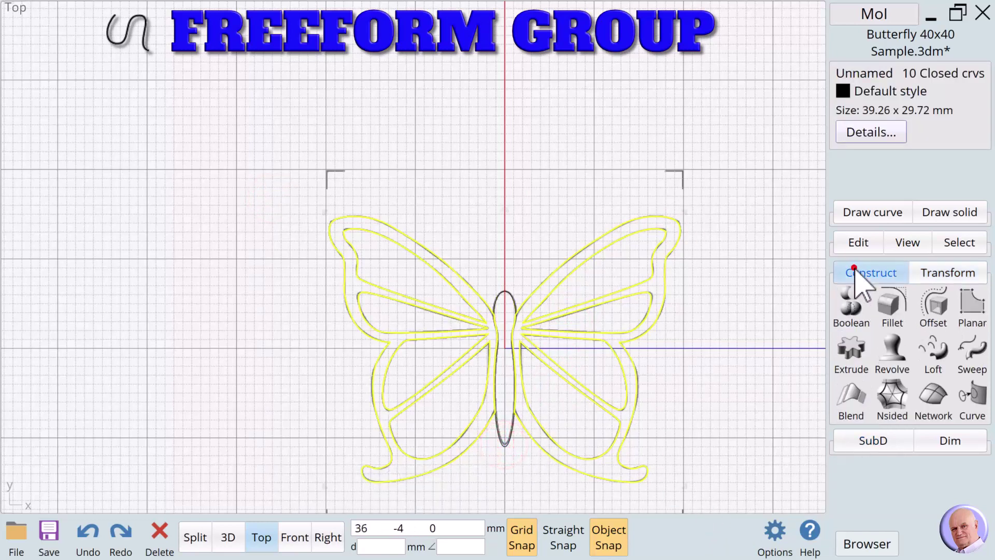
{"action": "left_click", "coordinate": [850, 355]}
{"action": "left_click", "coordinate": [908, 95]}
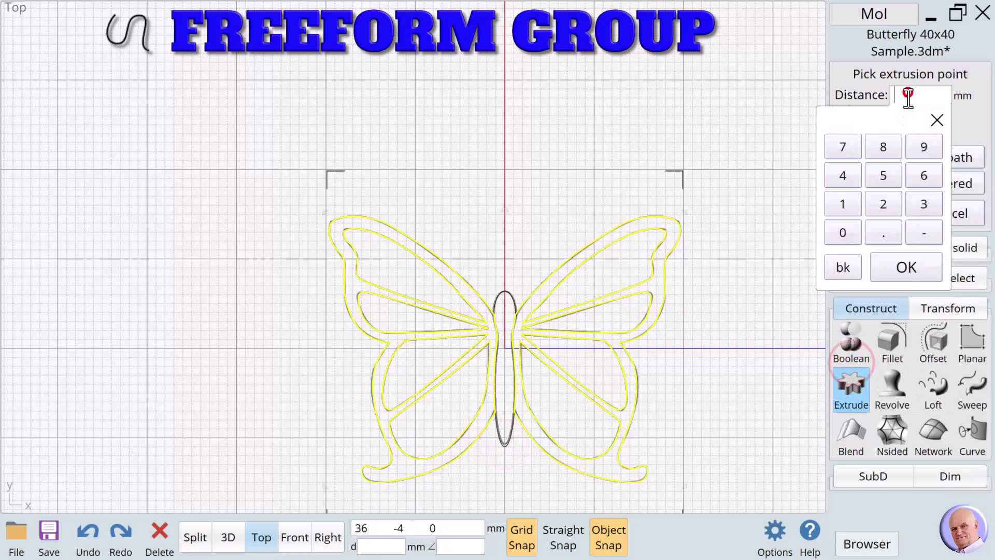
{"action": "left_click", "coordinate": [843, 204]}
{"action": "left_click", "coordinate": [906, 267]}
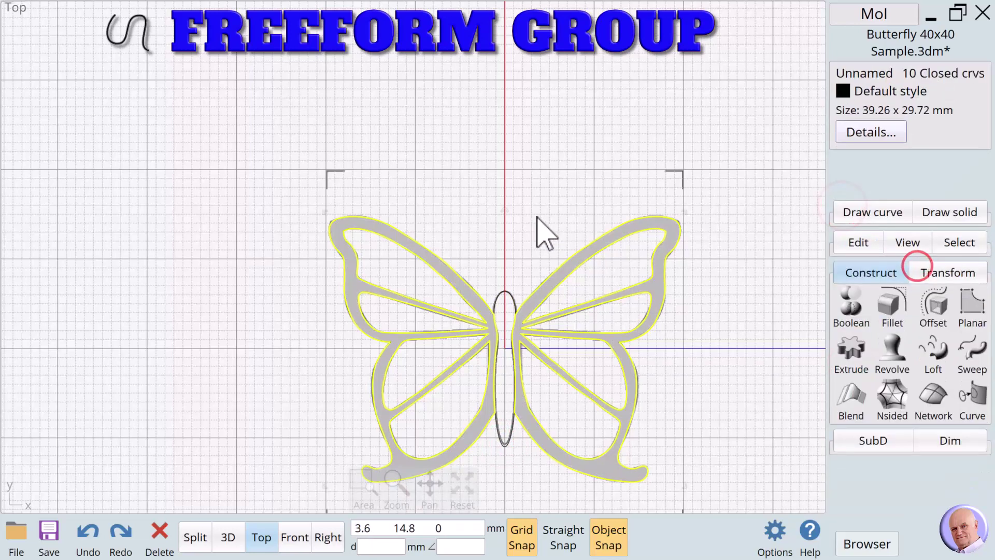
{"action": "left_click", "coordinate": [538, 218]}
Revolve the body outline 360° around the vertical centre line into a rounded body
{"action": "left_click", "coordinate": [507, 290]}
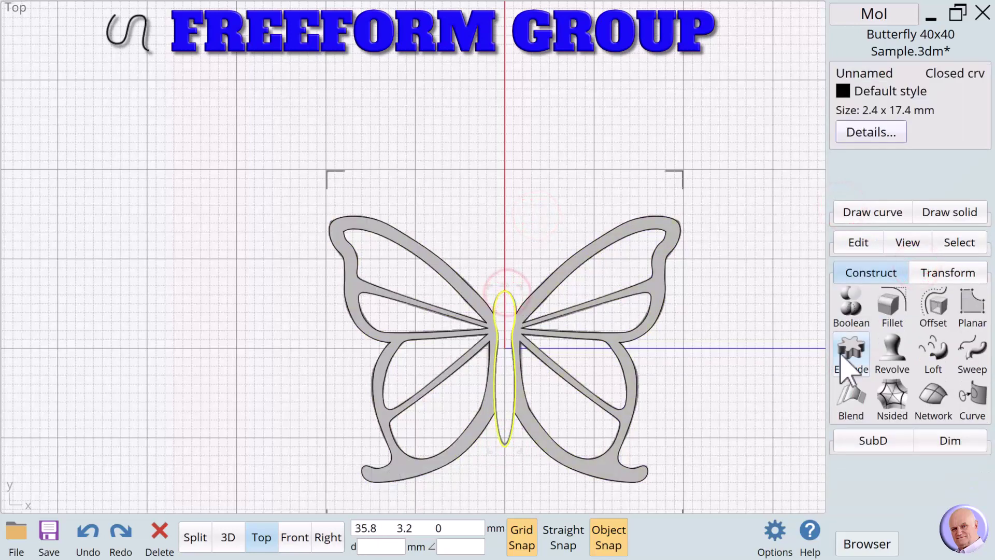
{"action": "left_click", "coordinate": [944, 274]}
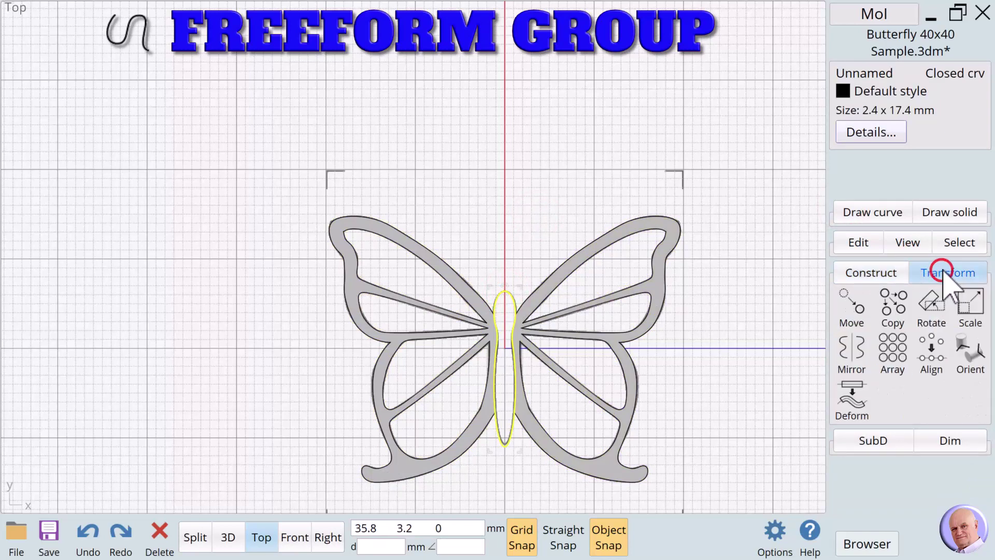
{"action": "left_click", "coordinate": [871, 273]}
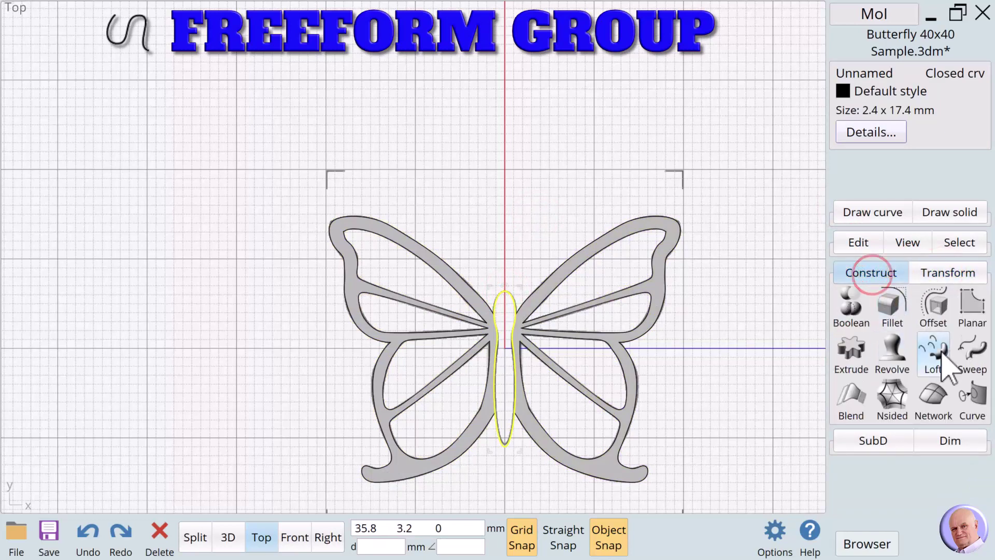
{"action": "left_click", "coordinate": [892, 351]}
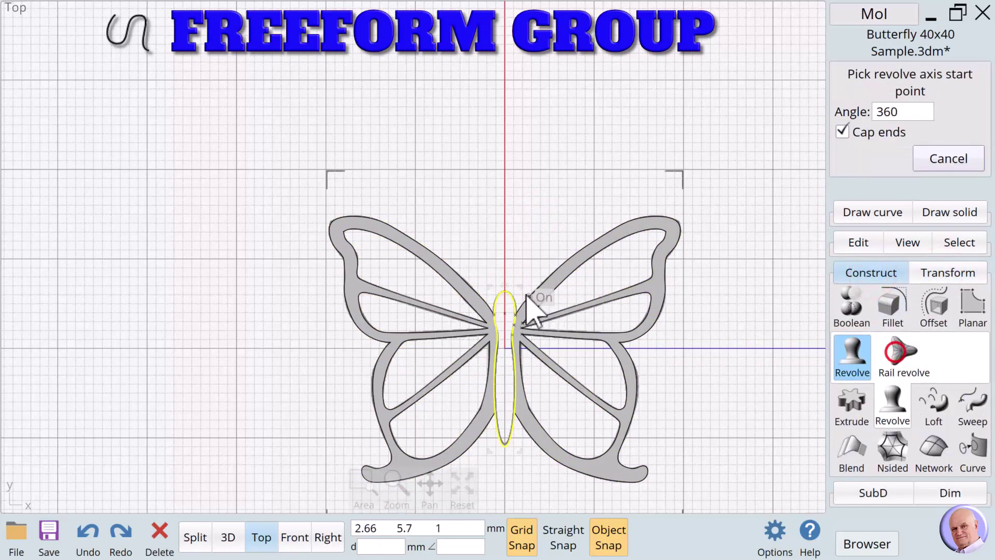
{"action": "left_click", "coordinate": [505, 278]}
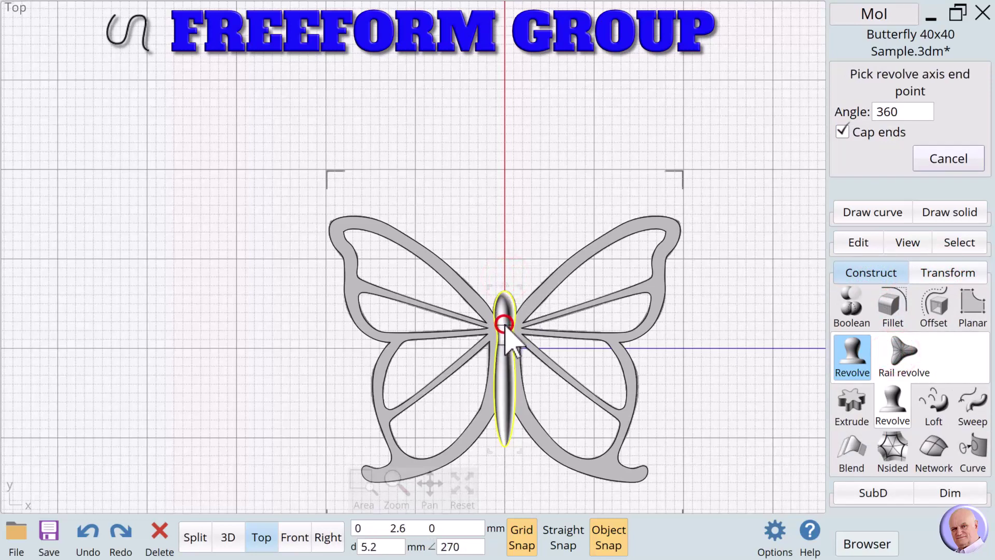
{"action": "left_click", "coordinate": [505, 326]}
{"action": "left_click", "coordinate": [730, 337]}
{"action": "scroll", "coordinate": [694, 353], "scroll_direction": "down", "scroll_amount": 4}
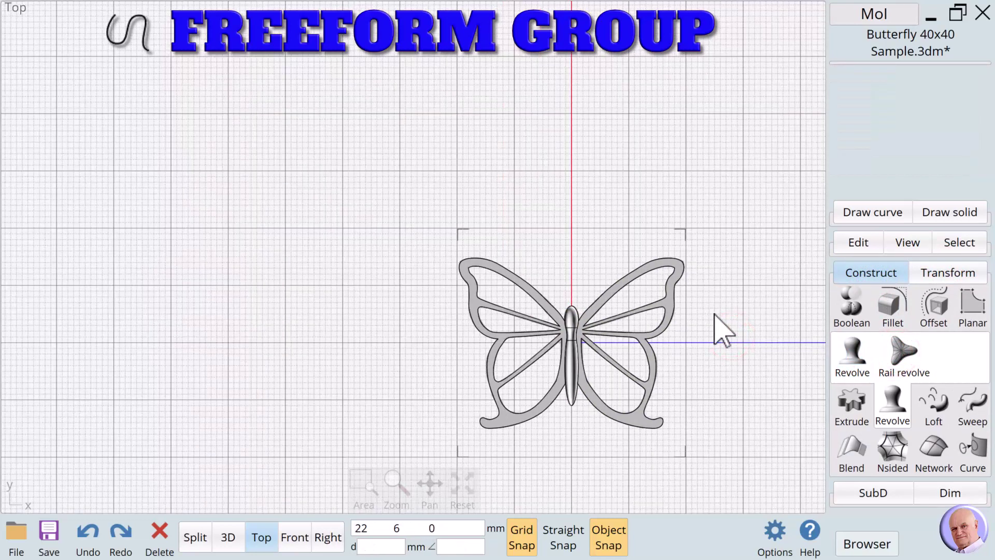
{"action": "scroll", "coordinate": [605, 459], "scroll_direction": "up", "scroll_amount": 4}
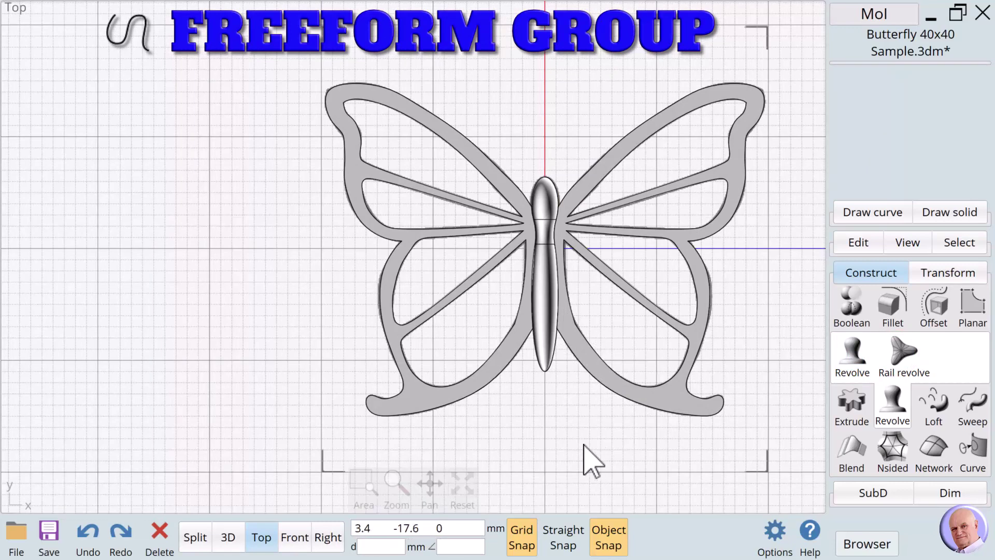
{"action": "left_click_drag", "start_coordinate": [429, 500], "coordinate": [445, 513]}
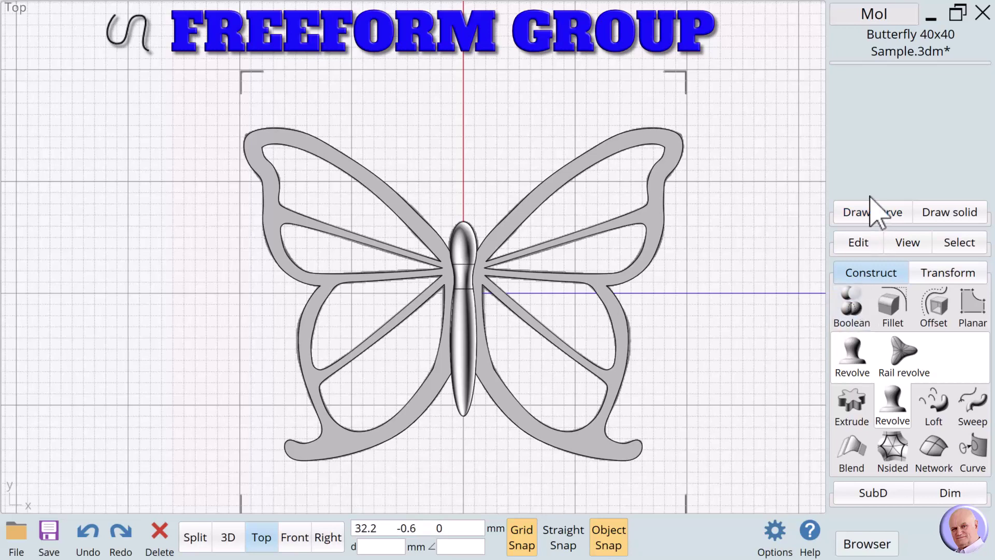
Start a Freeform Through-points curve from the Draw curve tools
{"action": "left_click", "coordinate": [858, 213]}
{"action": "left_click", "coordinate": [888, 242]}
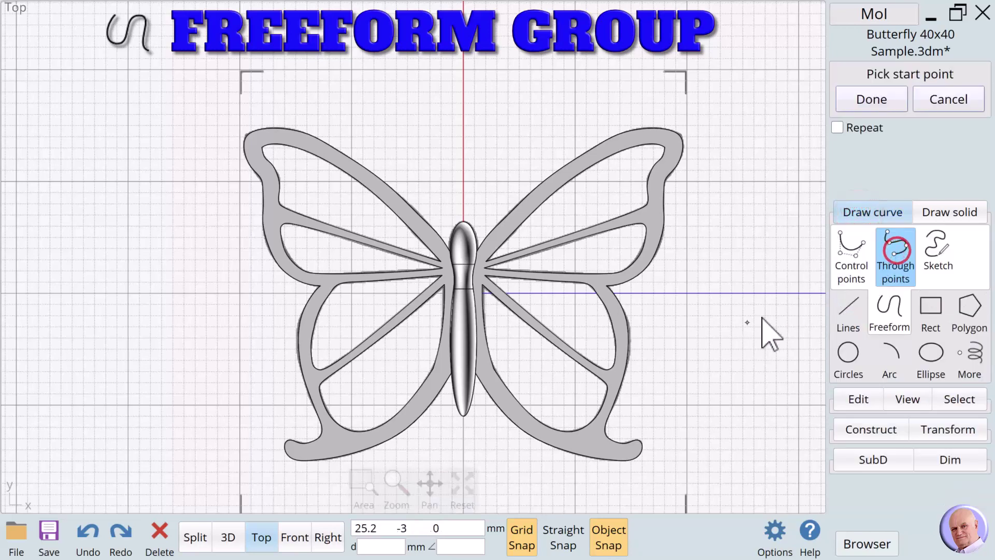